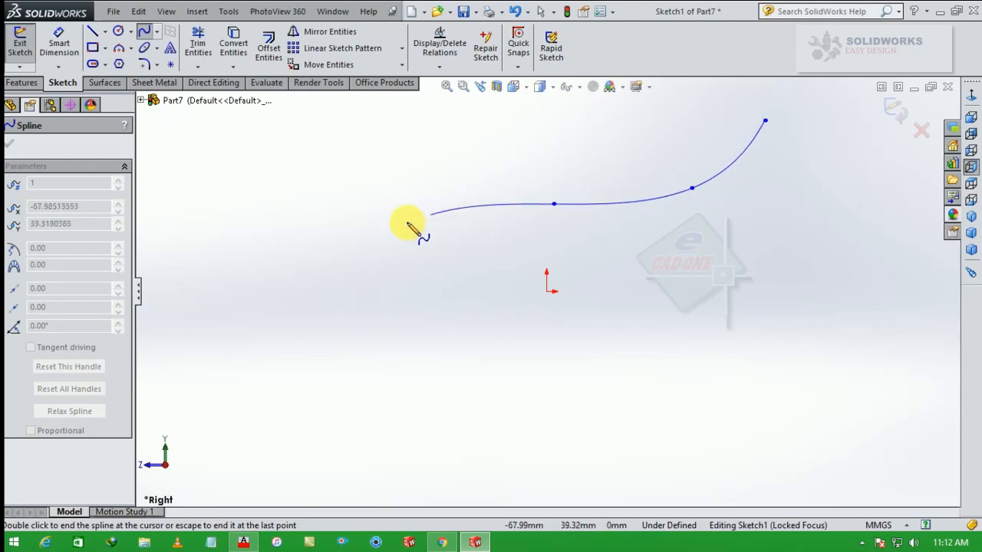
# Step: Finish the spline by curving it downward through two more points, then move its lower end point further down
pyautogui.click(374, 264)
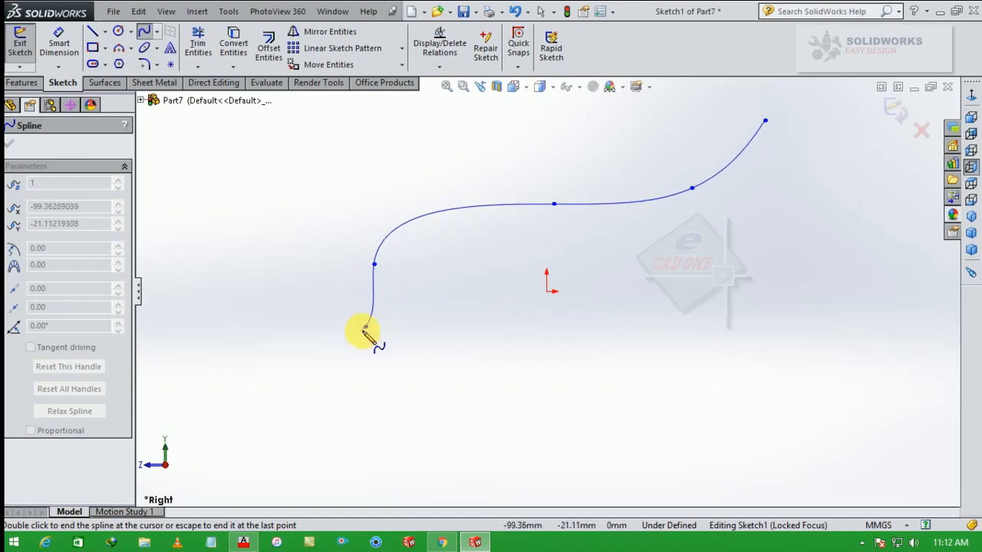
pyautogui.doubleClick(365, 327)
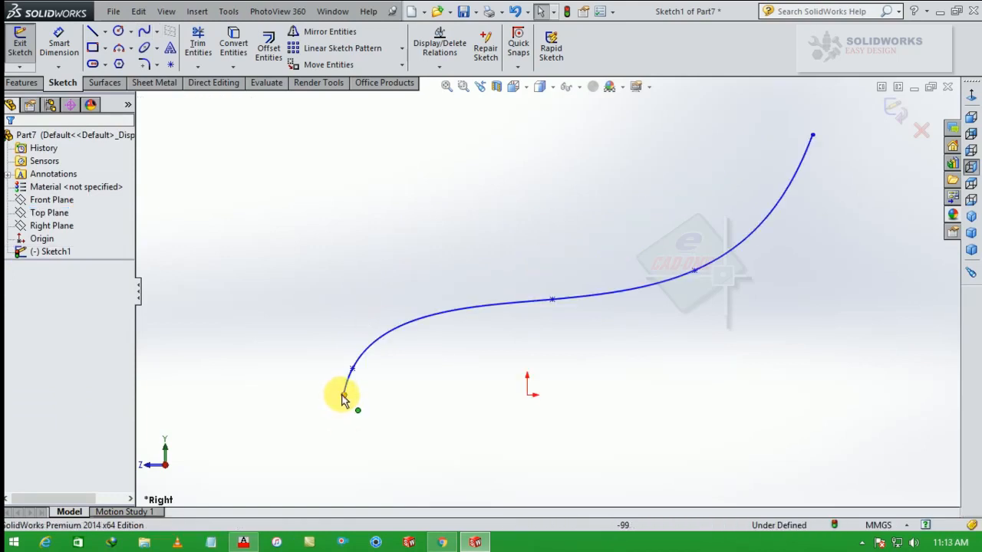
pyautogui.moveTo(343, 397); pyautogui.dragTo(338, 442)
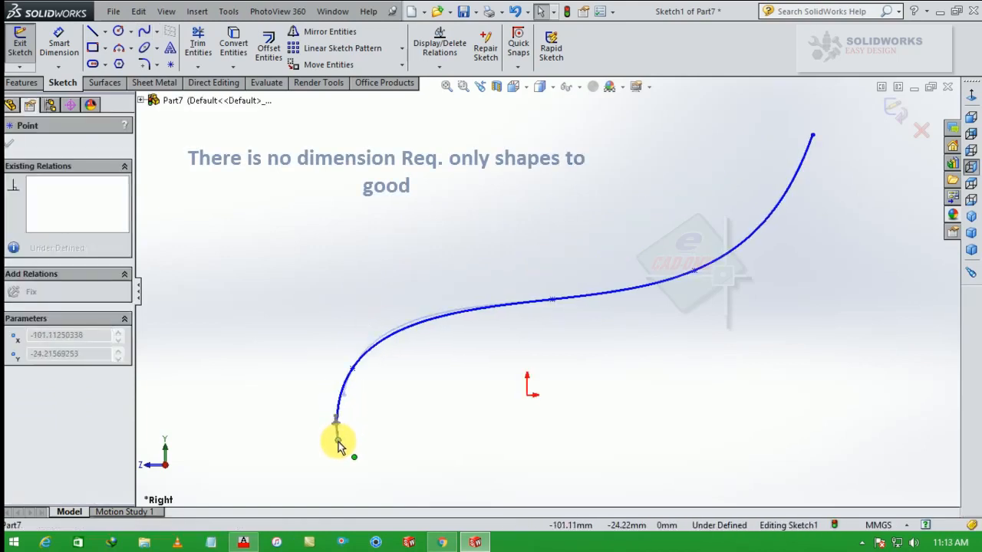
pyautogui.click(325, 303)
# Step: Draw a line about 101 mm long from the spline's lower end to below the origin and make it horizontal
pyautogui.click(95, 34)
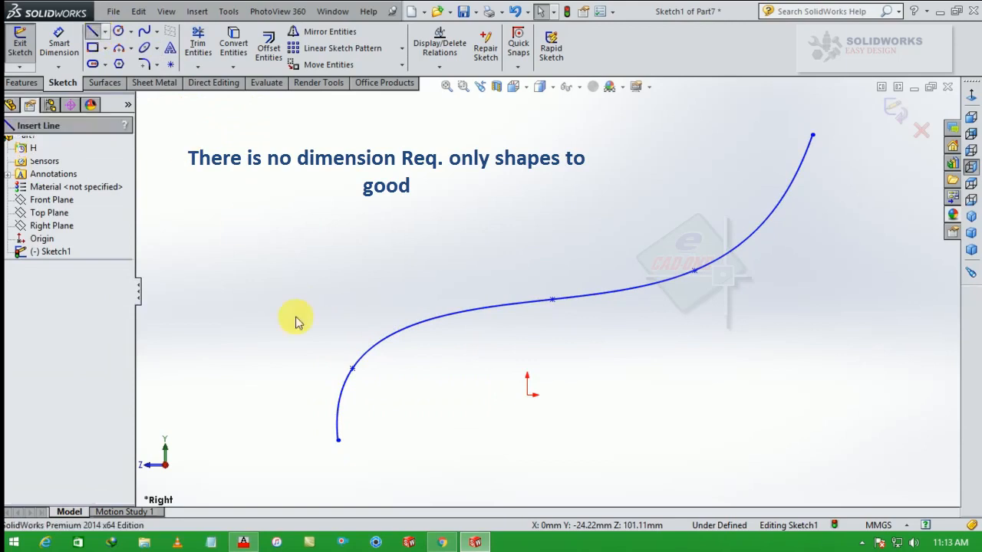
pyautogui.click(339, 439)
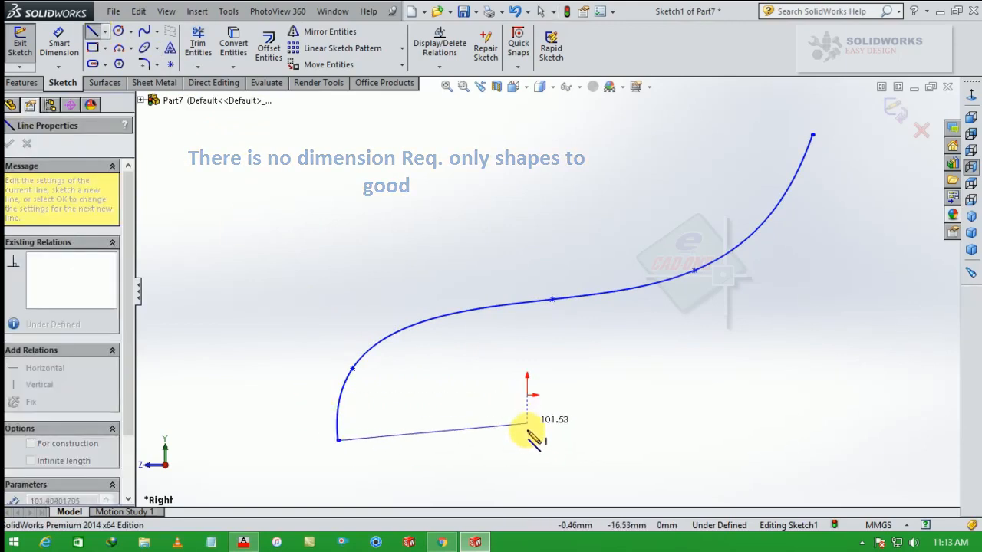
pyautogui.click(528, 435)
pyautogui.press('Escape')
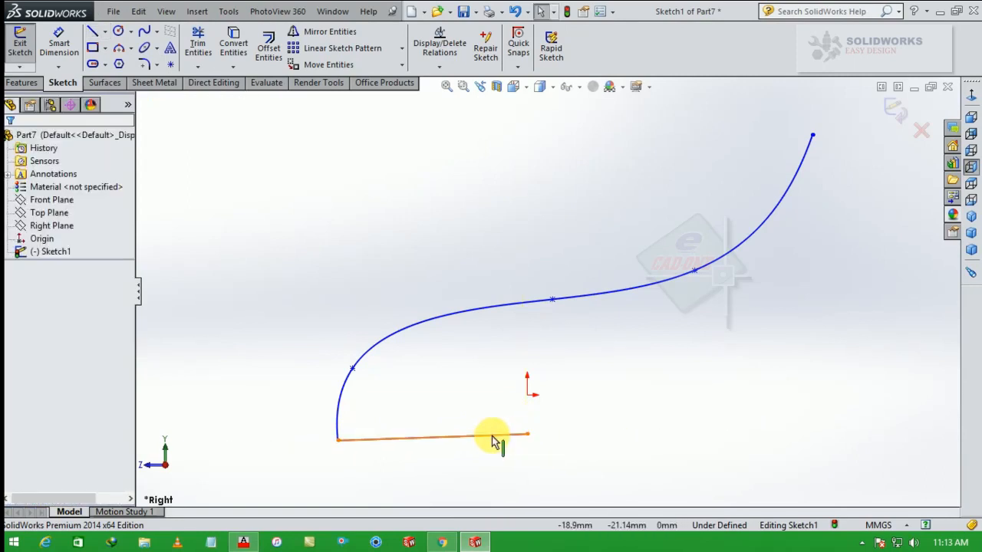
pyautogui.click(495, 436)
pyautogui.click(531, 376)
pyautogui.press('Escape')
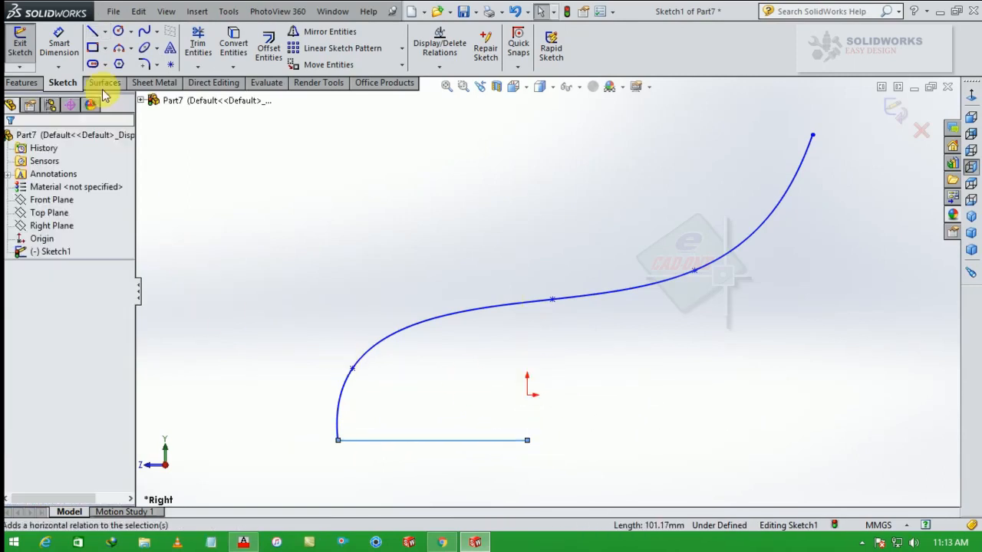
# Step: Fillet the corner between the spline and the horizontal line with a 30 mm radius
pyautogui.click(143, 66)
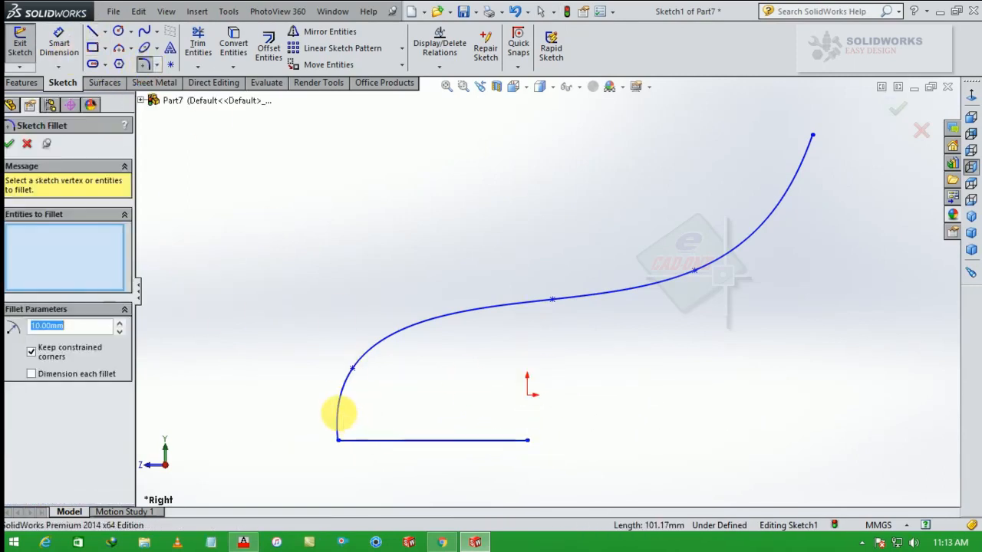
pyautogui.click(336, 414)
pyautogui.click(359, 441)
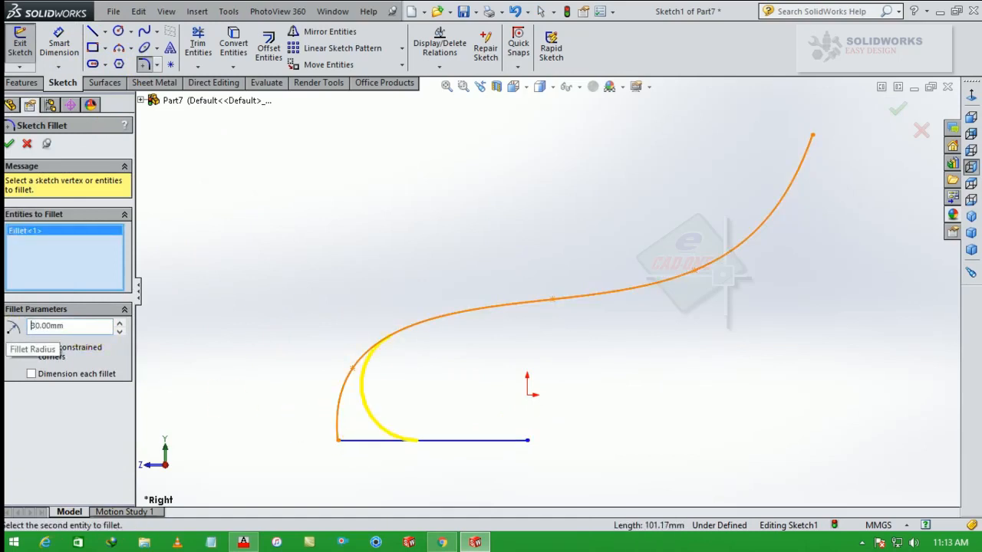
pyautogui.click(9, 146)
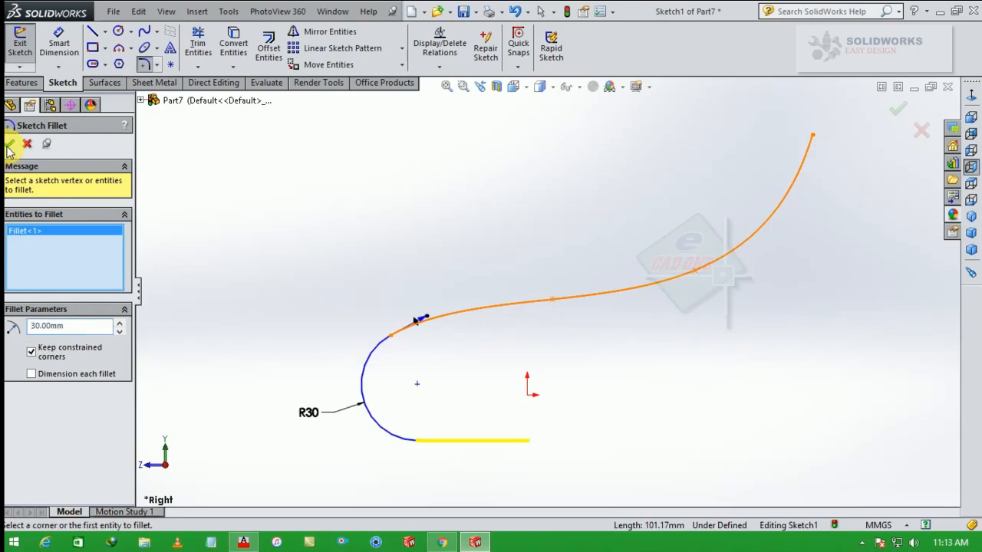
# Step: Make the free end of the horizontal line coincident with the origin
pyautogui.click(527, 441)
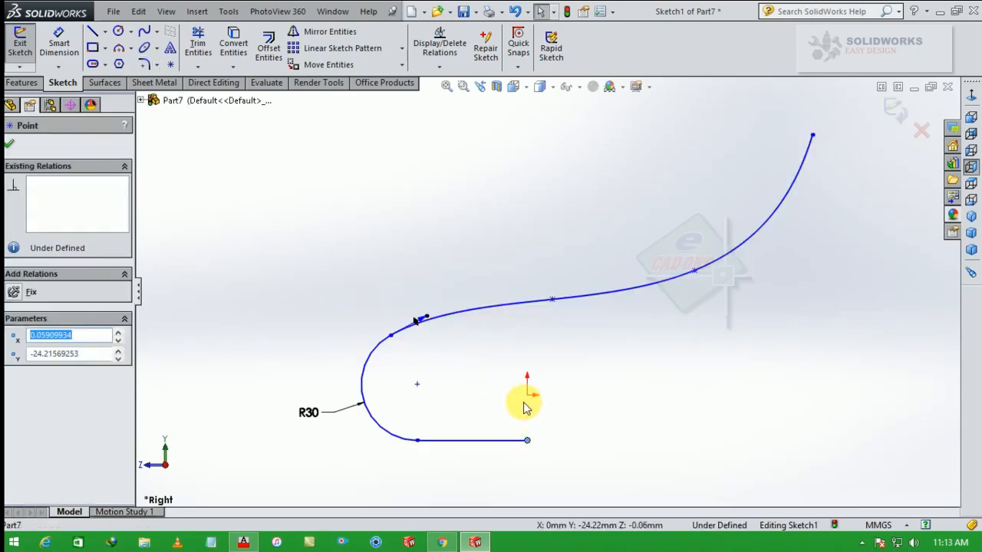
pyautogui.keyDown('ctrl'); pyautogui.click(527, 395); pyautogui.keyUp('ctrl')
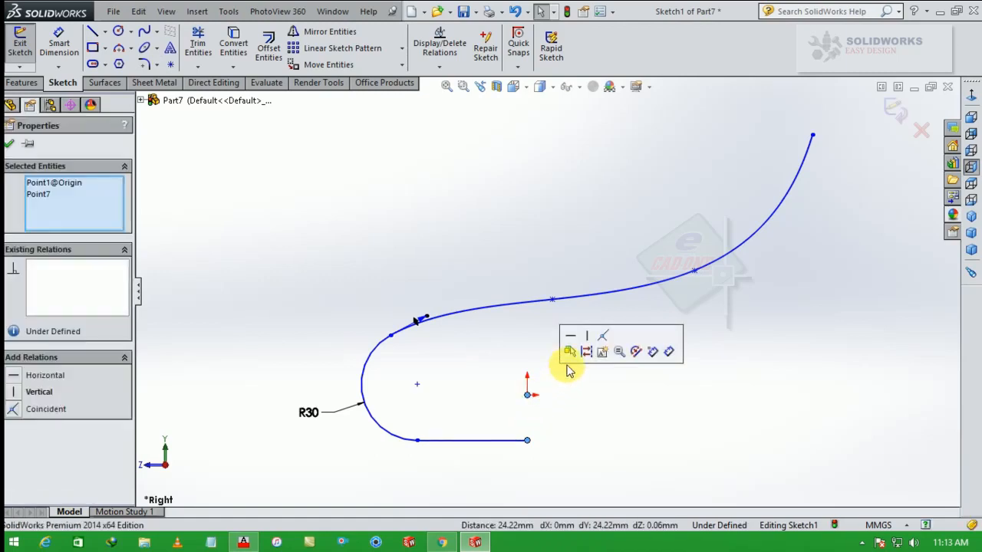
pyautogui.click(595, 341)
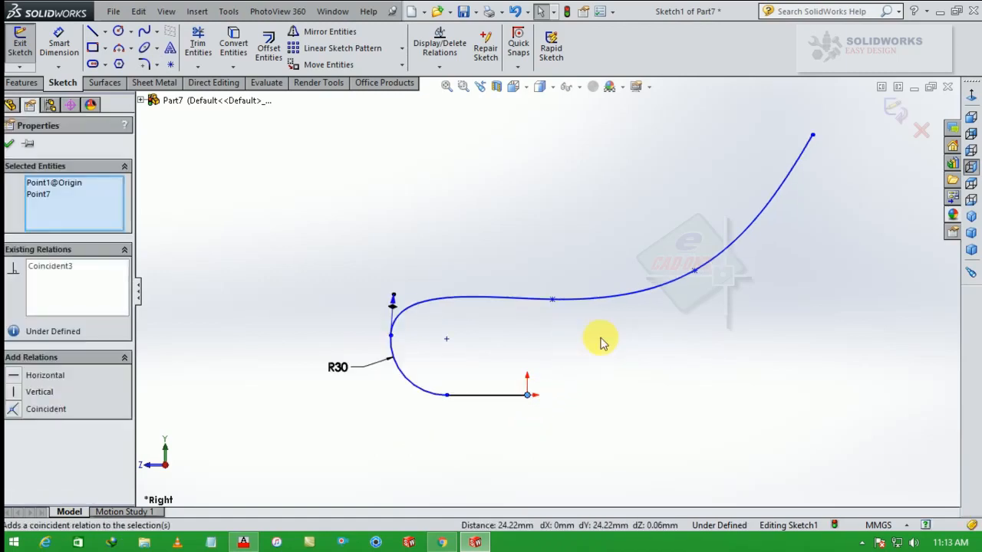
# Step: Reshape the spline into a smooth S-curve by moving its two interior points and upper end point, and exit the sketch
pyautogui.moveTo(553, 304); pyautogui.dragTo(560, 271)
pyautogui.moveTo(691, 275); pyautogui.dragTo(710, 231)
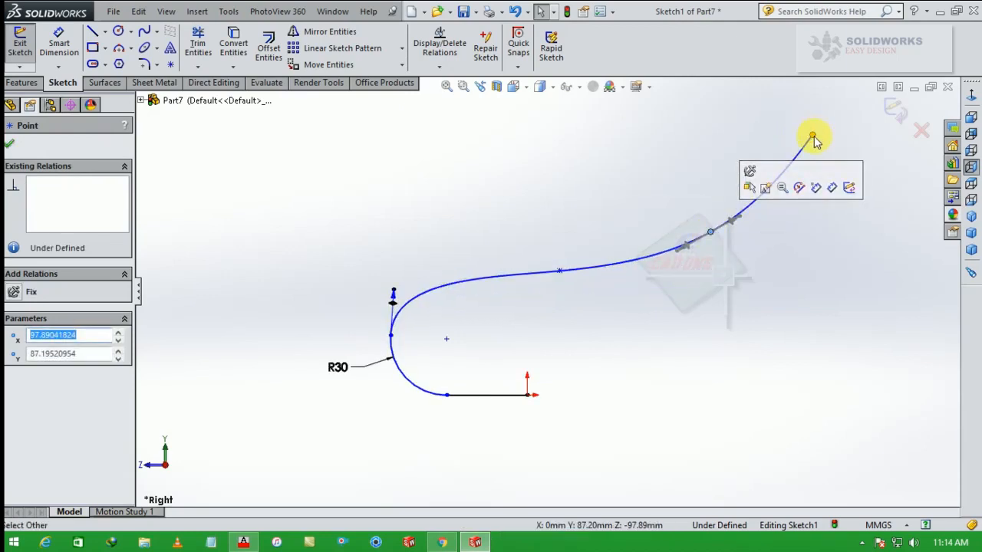
pyautogui.click(813, 136)
pyautogui.moveTo(813, 137); pyautogui.dragTo(804, 130)
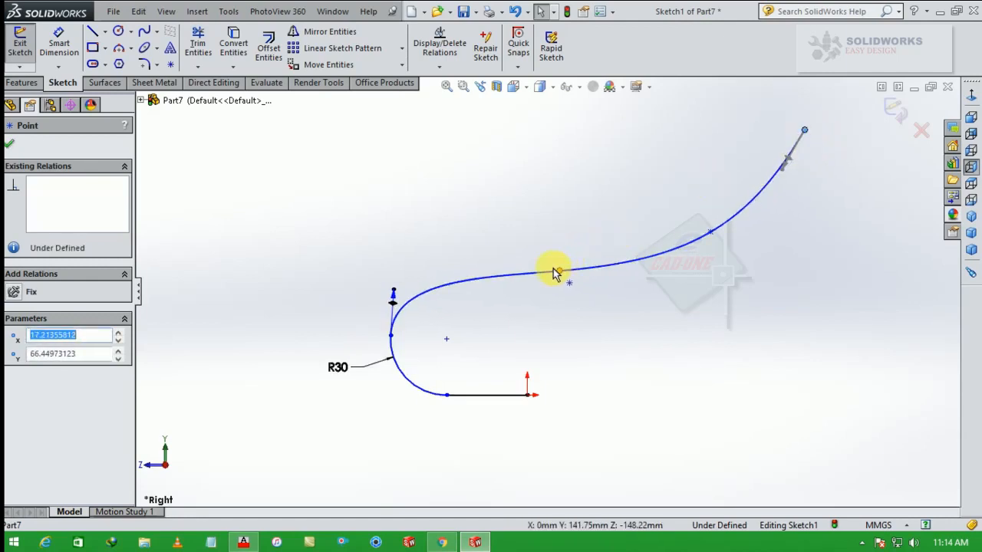
pyautogui.moveTo(553, 269)
pyautogui.mouseDown()
pyautogui.moveTo(535, 265)
pyautogui.moveTo(539, 254)
pyautogui.moveTo(561, 273)
pyautogui.mouseUp()
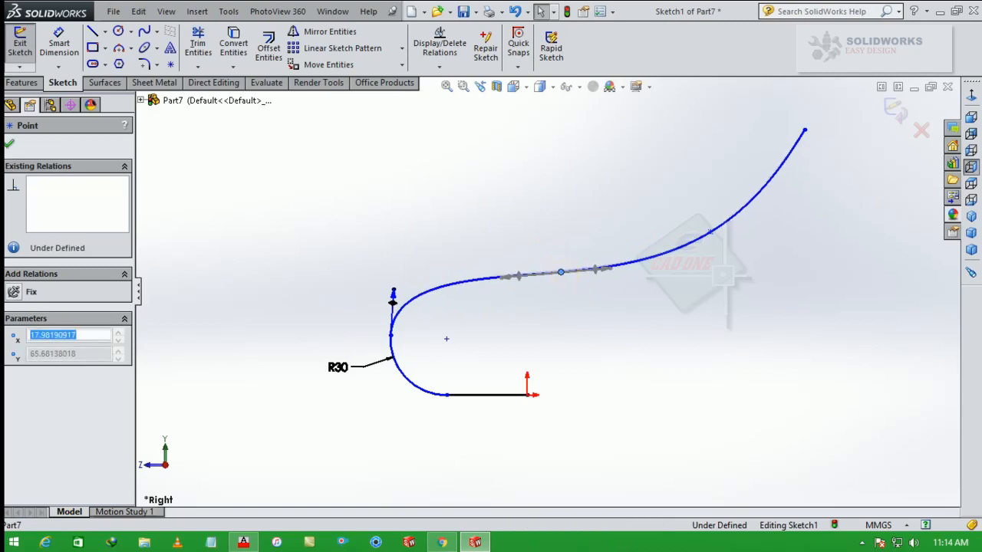
pyautogui.click(733, 261)
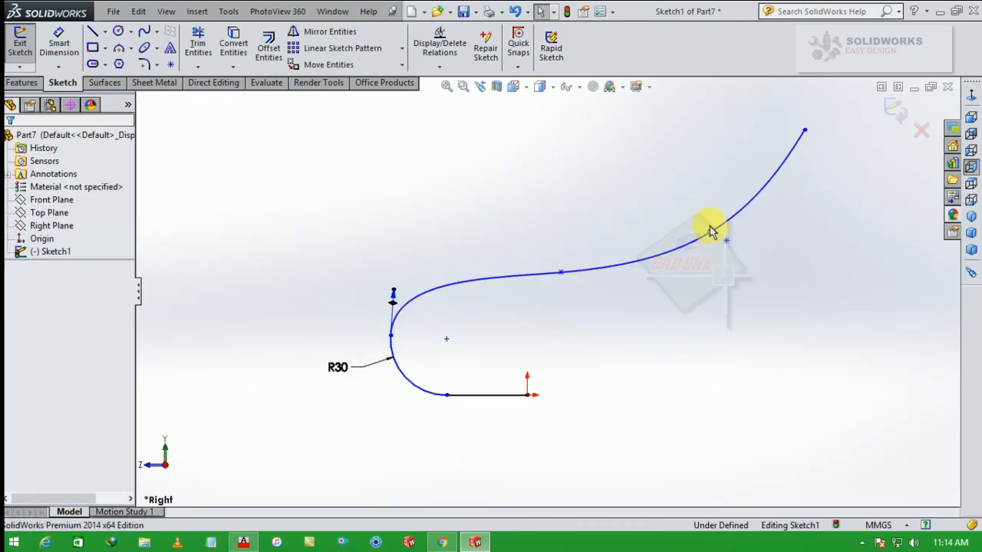
pyautogui.click(711, 225)
pyautogui.moveTo(710, 225)
pyautogui.mouseDown()
pyautogui.moveTo(706, 208)
pyautogui.moveTo(714, 221)
pyautogui.mouseUp()
pyautogui.moveTo(805, 134); pyautogui.dragTo(813, 112)
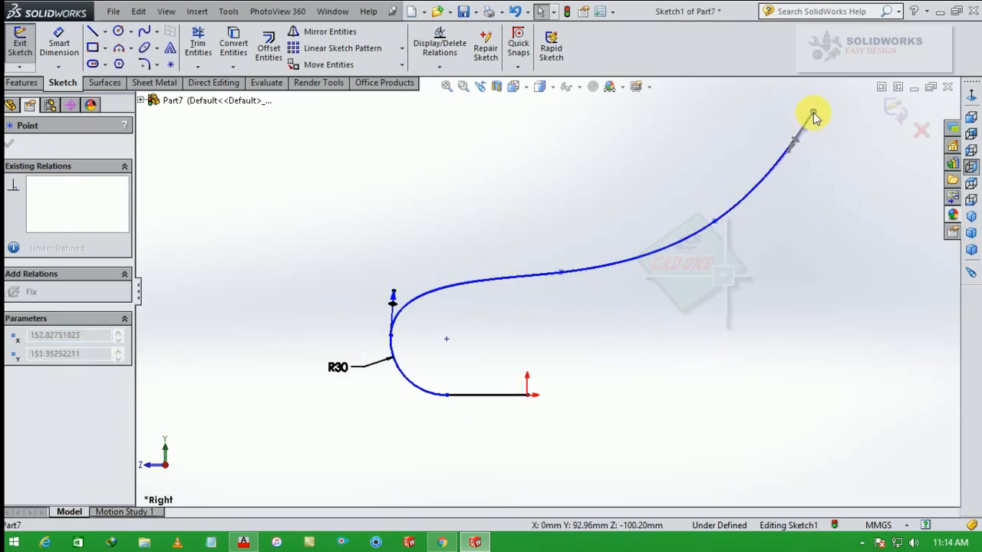
pyautogui.click(729, 341)
pyautogui.scroll(3, 664, 315)
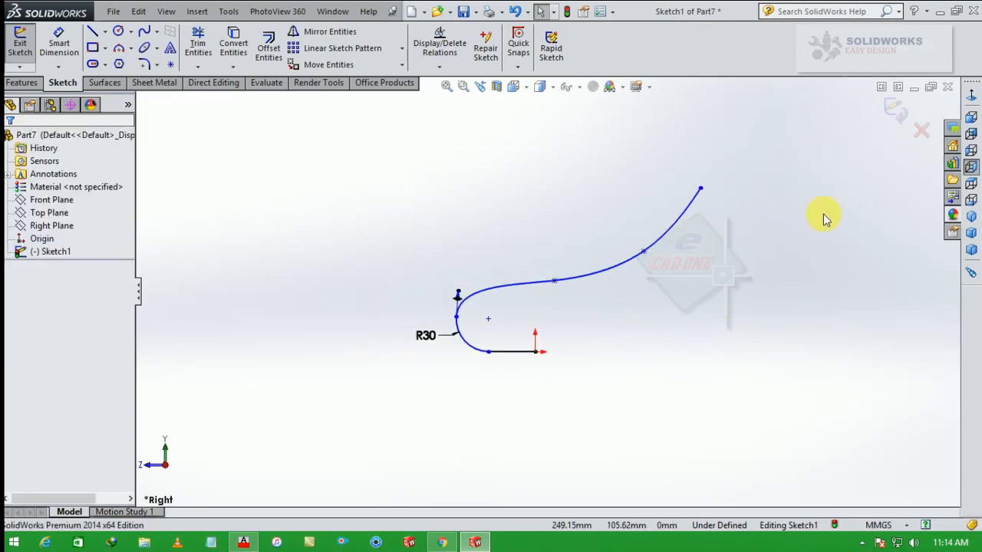
pyautogui.click(894, 115)
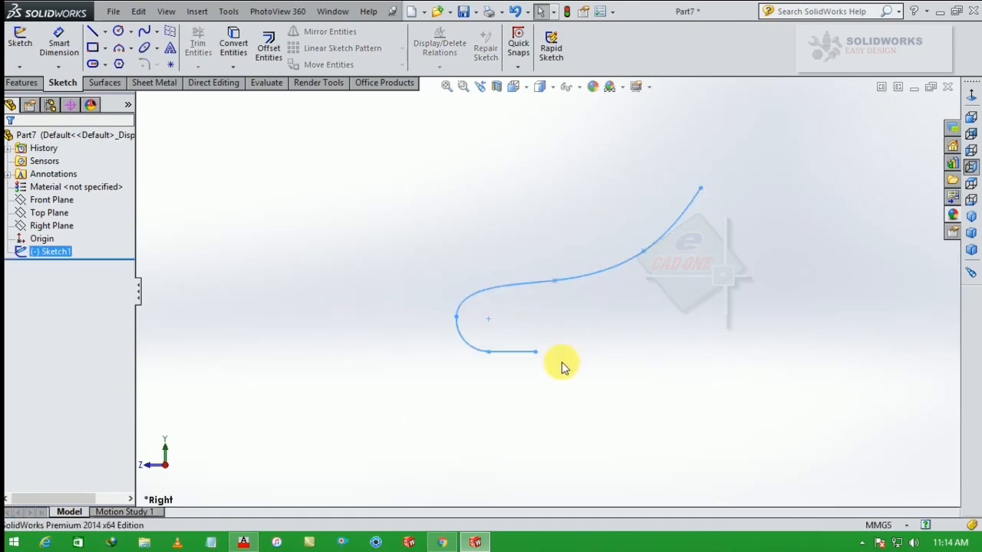
# Step: Sketch a circle about 20 mm in diameter on the Front Plane, centred on the origin at the end of the path
pyautogui.moveTo(653, 333)
pyautogui.mouseDown(button='middle')
pyautogui.moveTo(664, 412)
pyautogui.moveTo(678, 419)
pyautogui.mouseUp(button='middle')
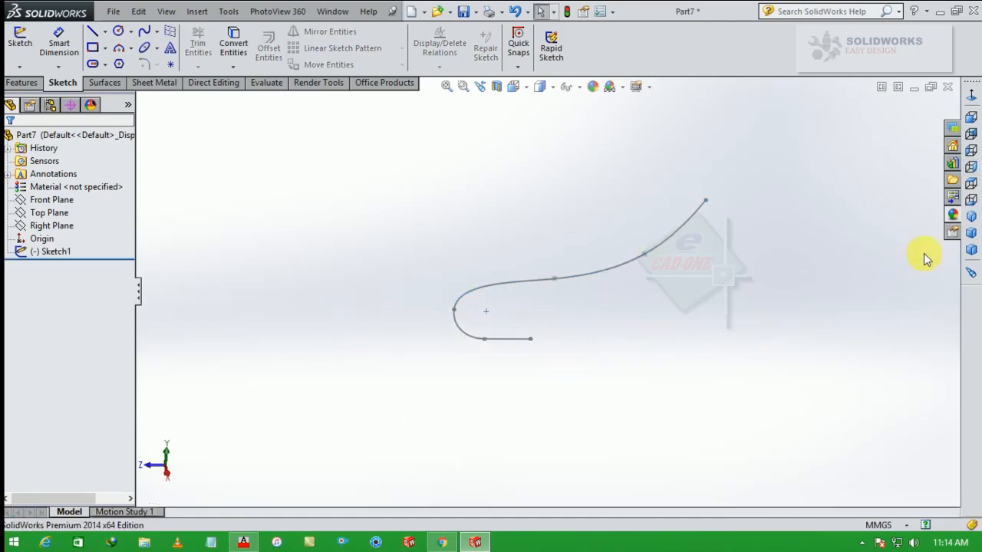
pyautogui.click(970, 220)
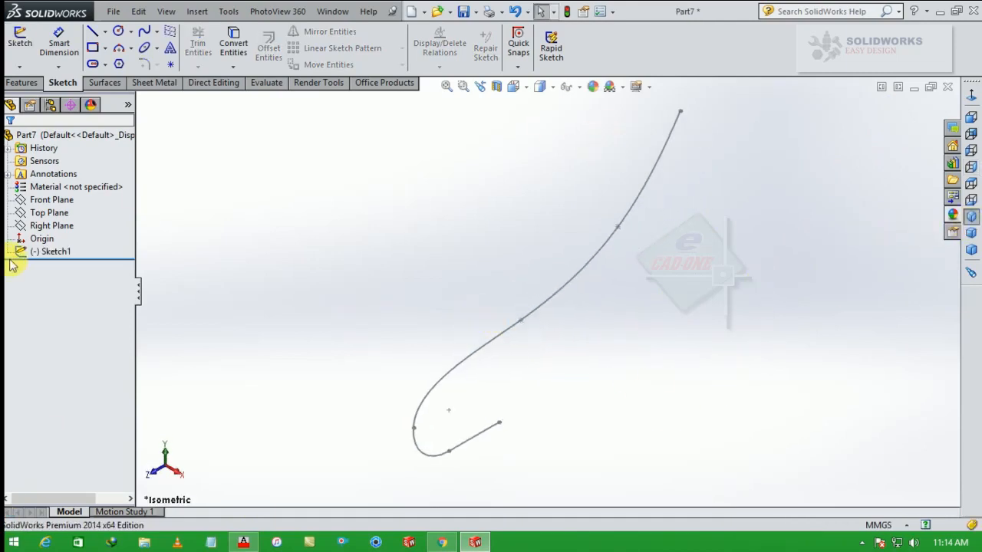
pyautogui.click(58, 200)
pyautogui.click(74, 188)
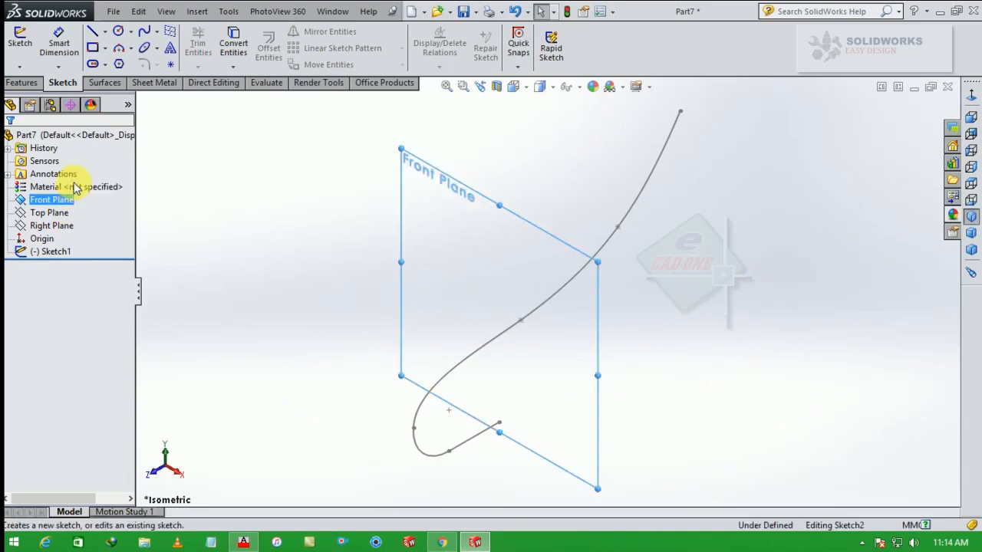
pyautogui.click(970, 95)
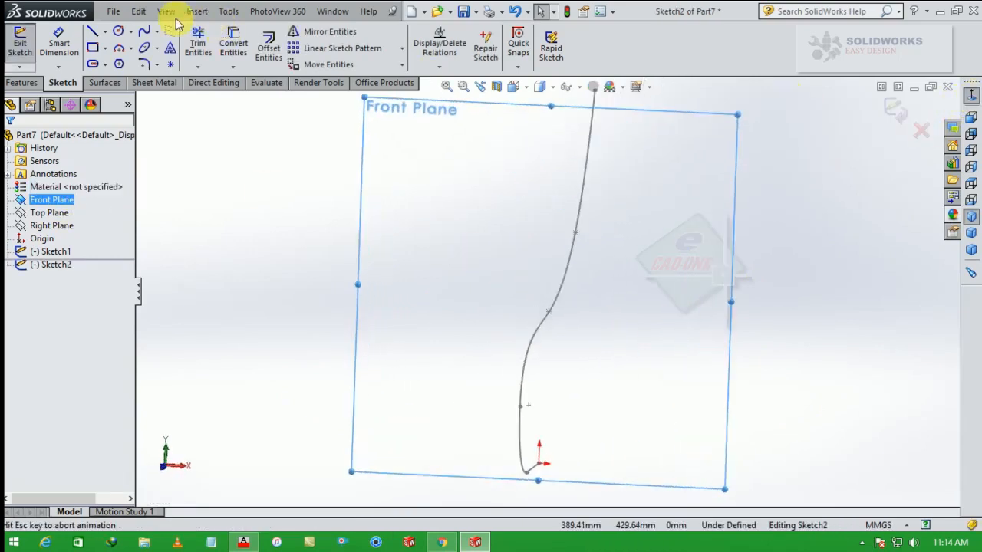
pyautogui.click(119, 30)
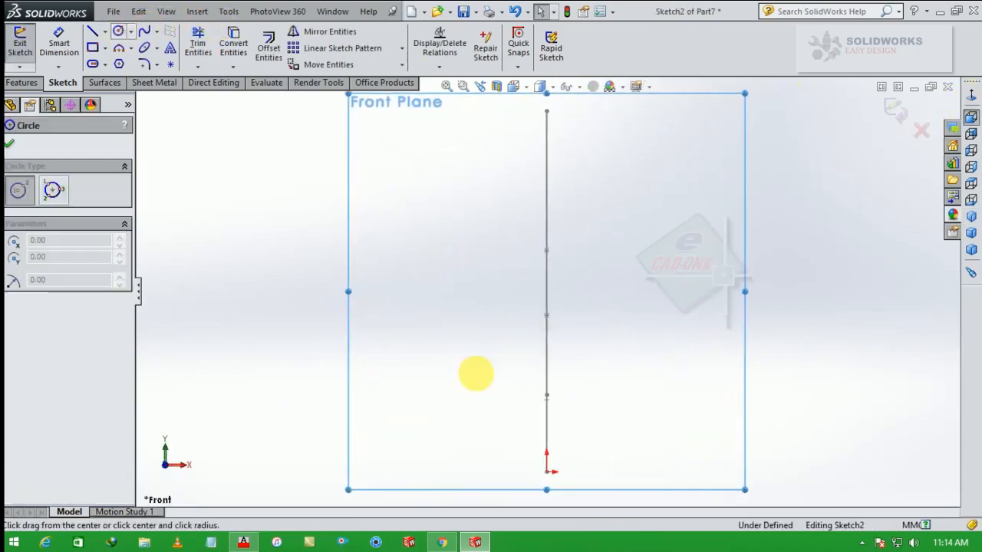
pyautogui.click(970, 217)
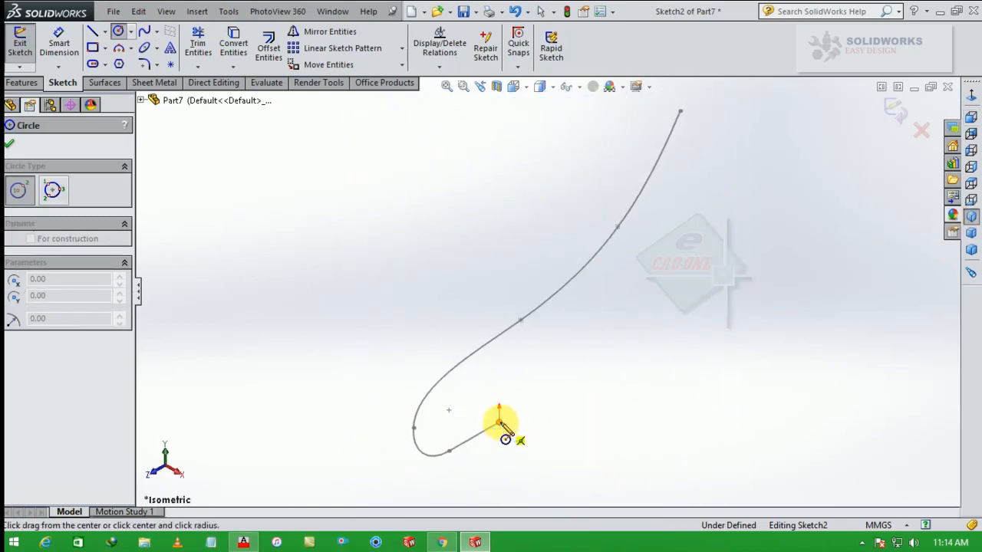
pyautogui.moveTo(500, 423); pyautogui.dragTo(503, 436)
# Step: Dimension the circle's diameter as 8 mm
pyautogui.click(66, 44)
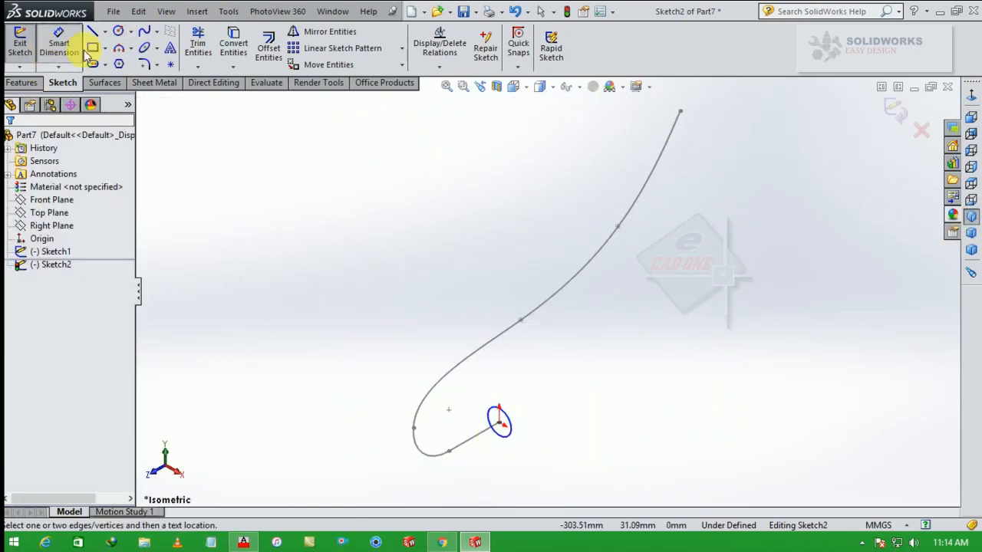
pyautogui.click(505, 420)
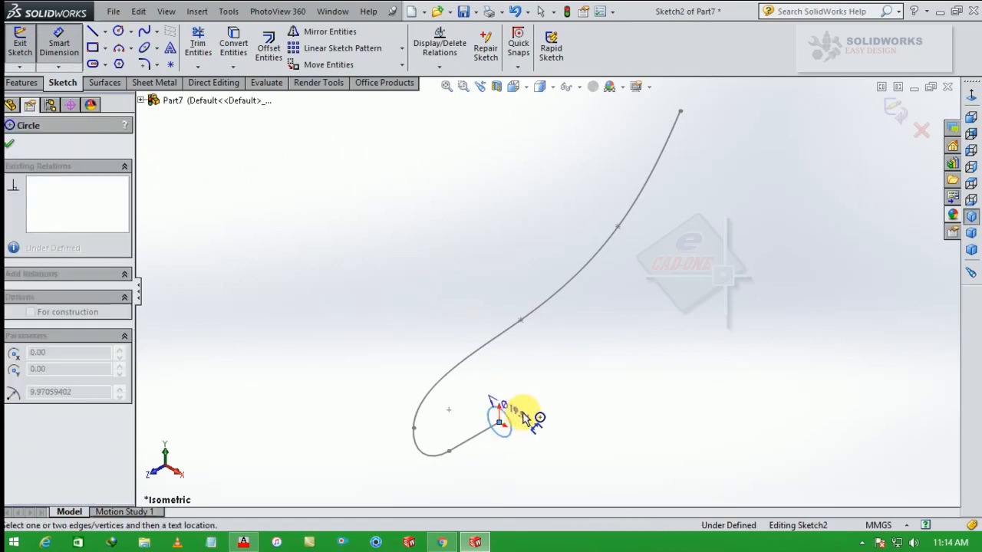
pyautogui.click(524, 423)
pyautogui.write('8')
pyautogui.press('Return')
pyautogui.scroll(-3, 500, 421)
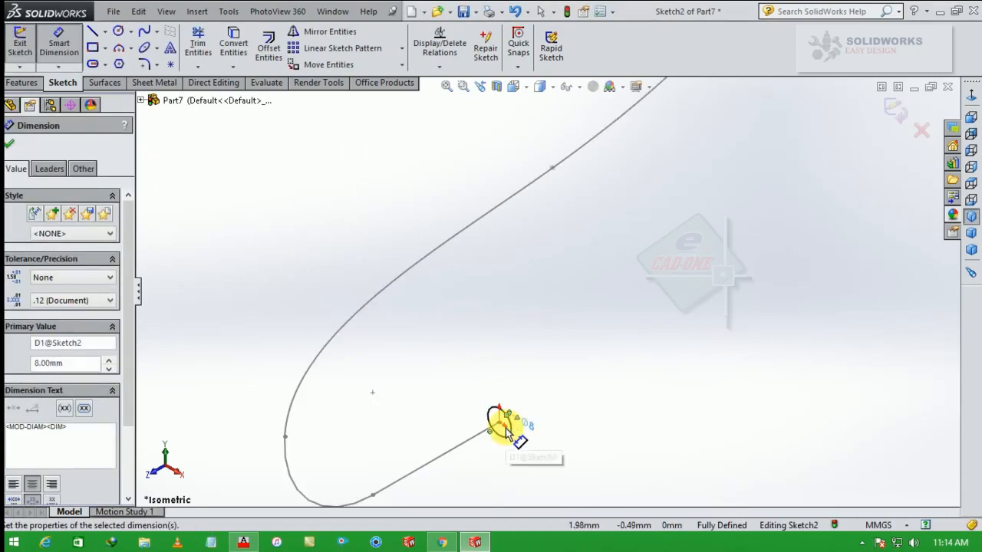
pyautogui.click(9, 144)
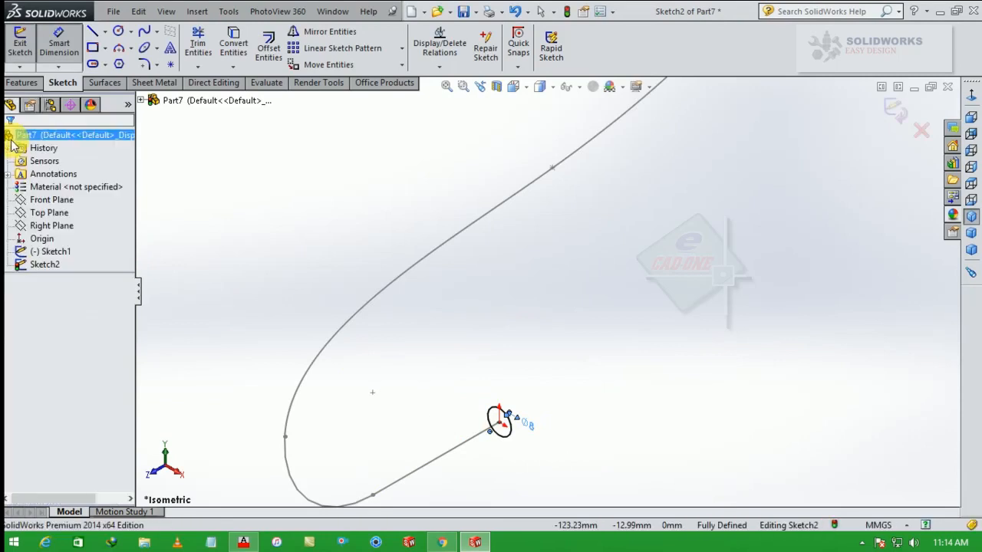
# Step: Exit the circle sketch and join the spline, arc and line of Sketch1 into one composite curve
pyautogui.click(28, 84)
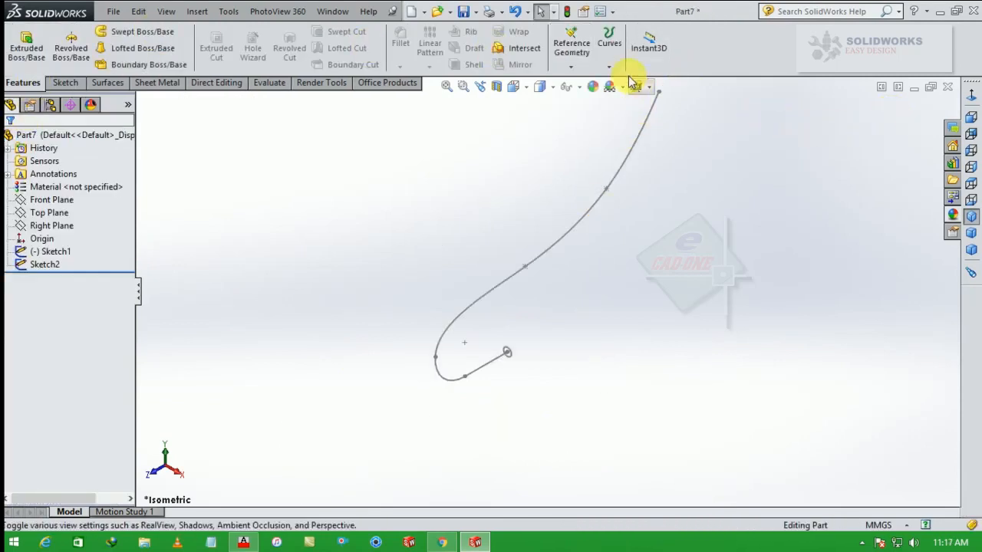
pyautogui.click(609, 67)
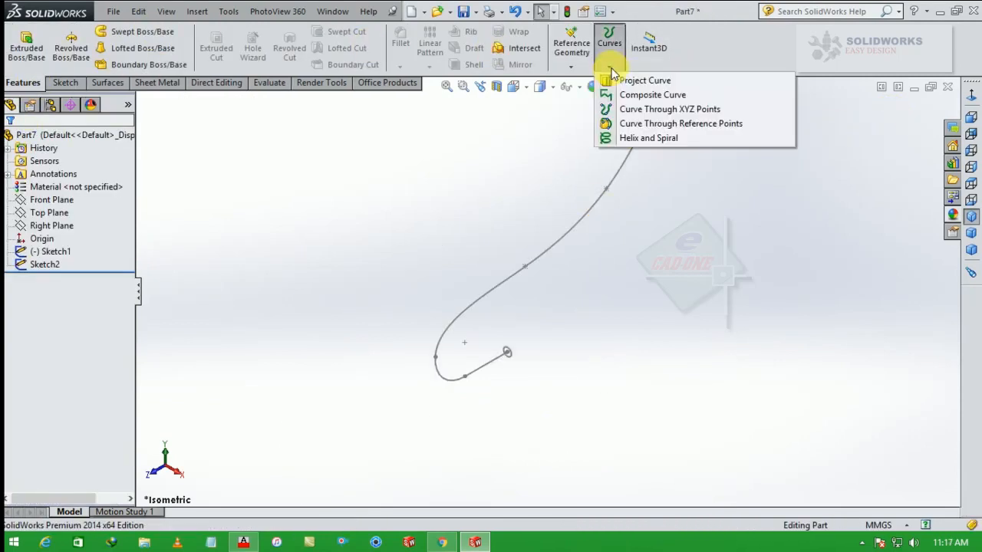
pyautogui.click(637, 96)
pyautogui.click(503, 287)
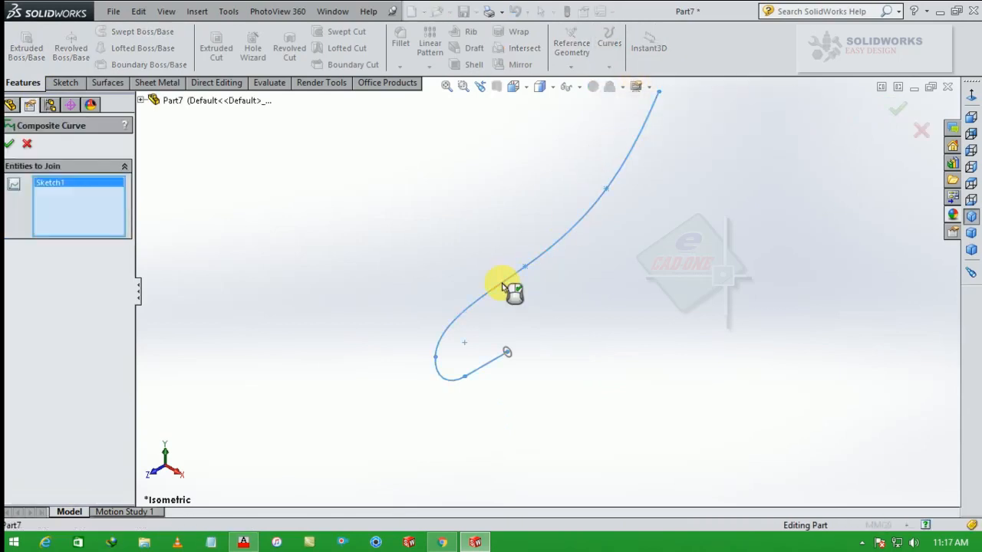
pyautogui.click(21, 144)
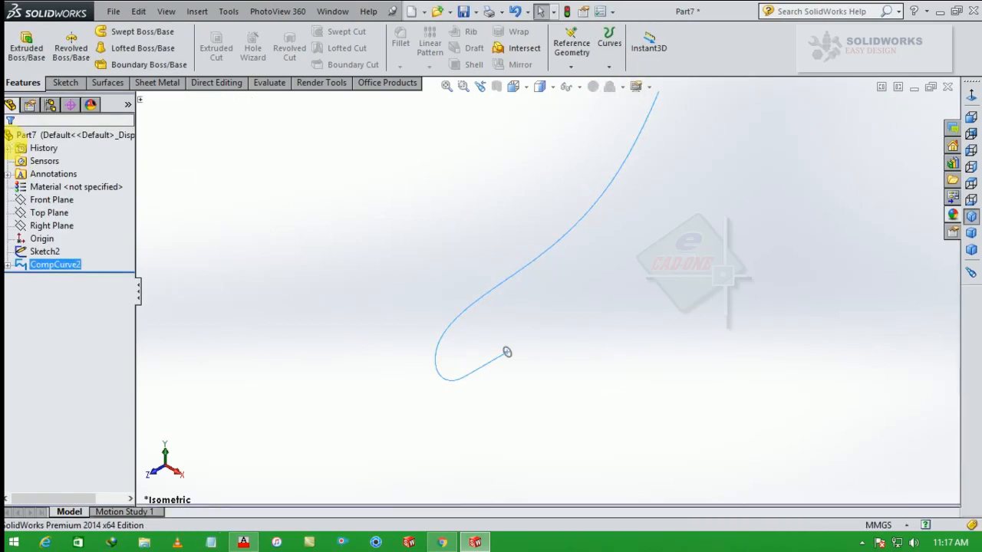
# Step: Sweep the 8 mm circle along the composite curve to form the solid rod
pyautogui.click(163, 31)
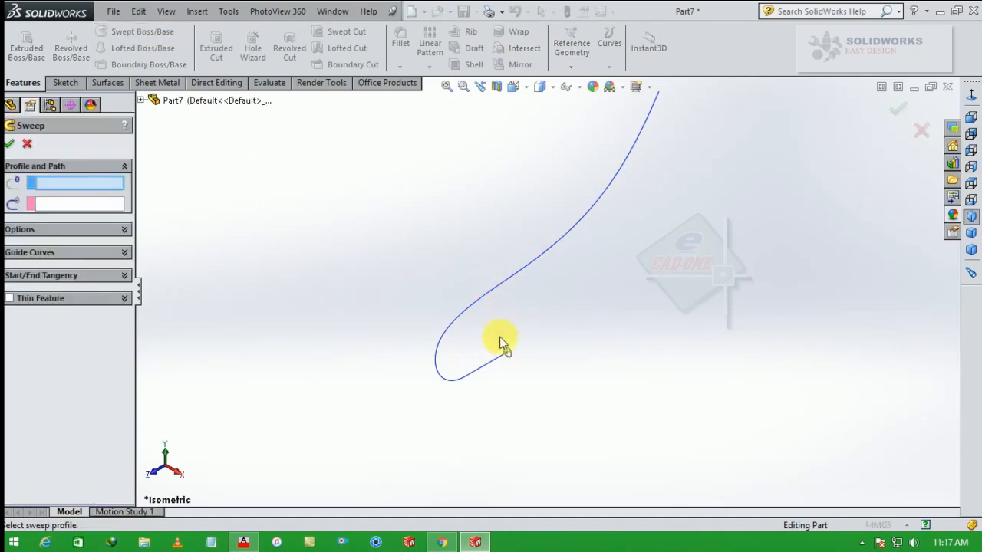
pyautogui.click(508, 349)
pyautogui.click(495, 361)
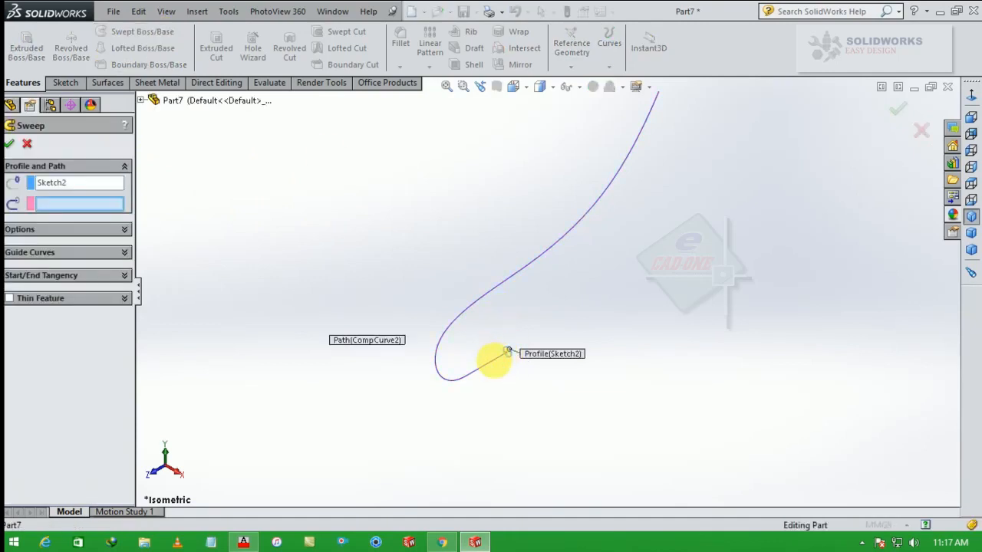
pyautogui.click(10, 145)
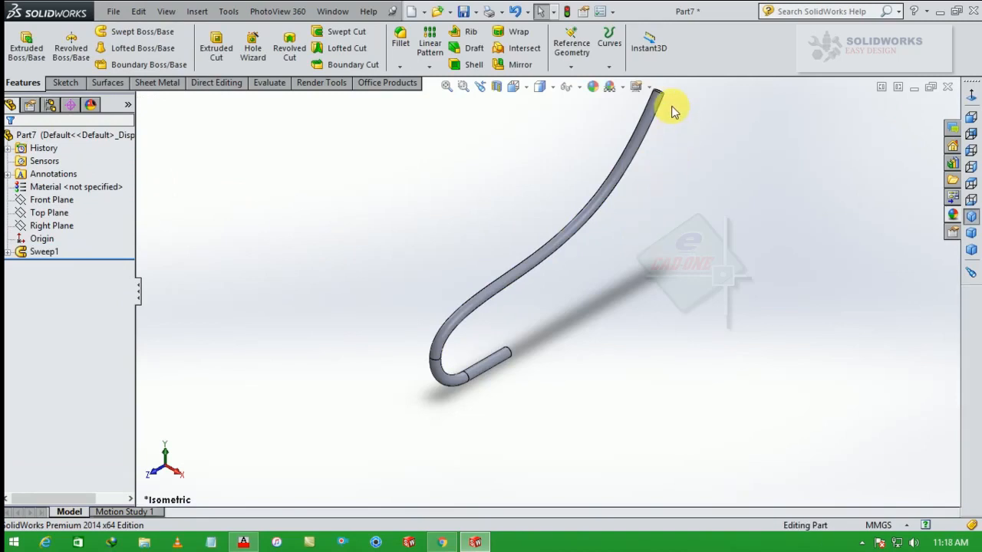
# Step: Start one Move/Copy Body copy of the swept rod and place it about 104 mm away along X
pyautogui.scroll(-2, 671, 112)
pyautogui.moveTo(588, 247); pyautogui.dragTo(560, 282, button='middle')
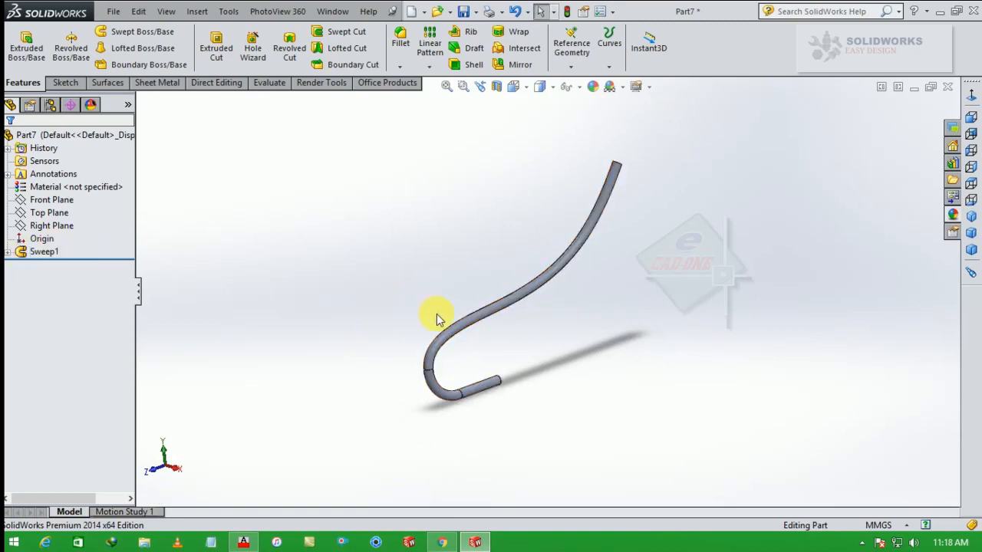
pyautogui.click(196, 10)
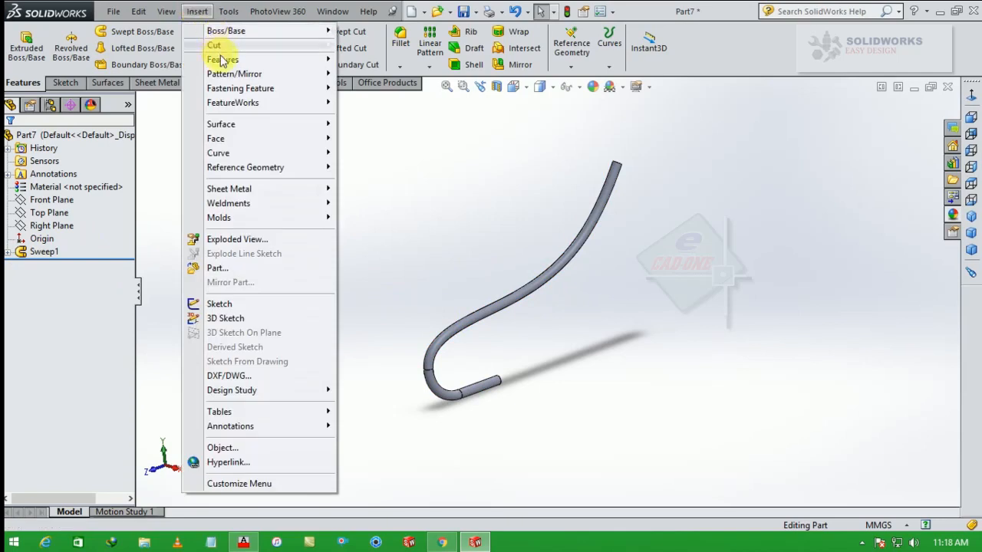
pyautogui.moveTo(223, 59)
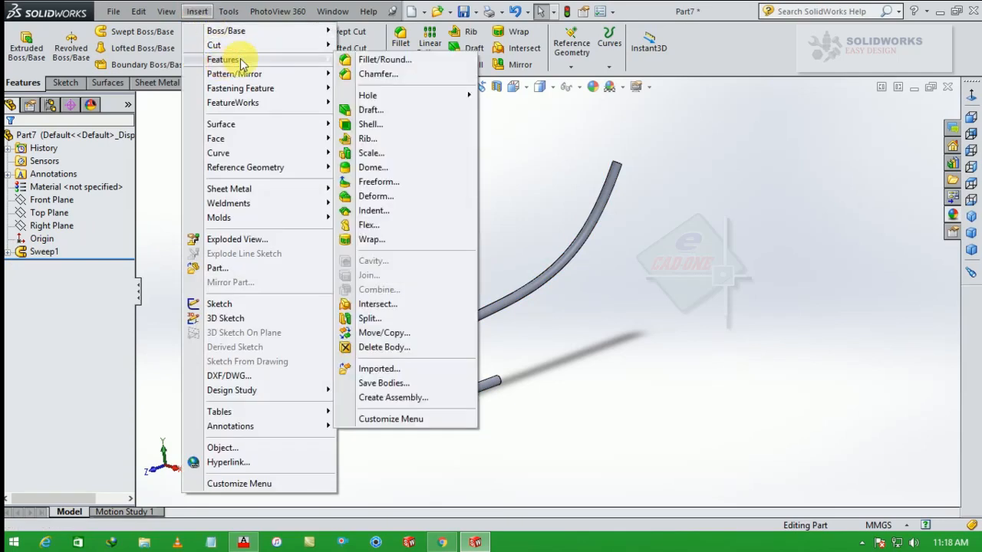
pyautogui.click(408, 333)
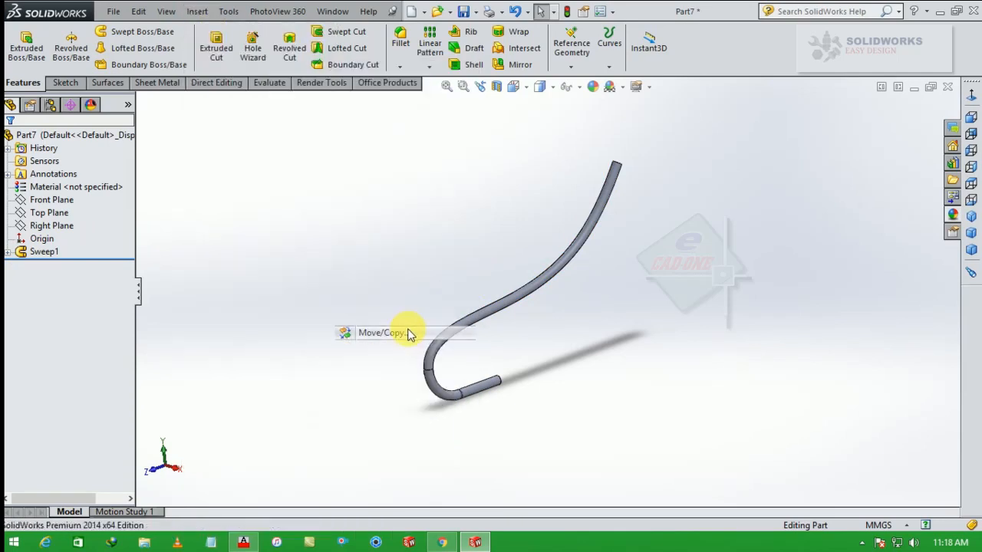
pyautogui.click(462, 322)
pyautogui.moveTo(422, 283); pyautogui.dragTo(519, 314, button='middle')
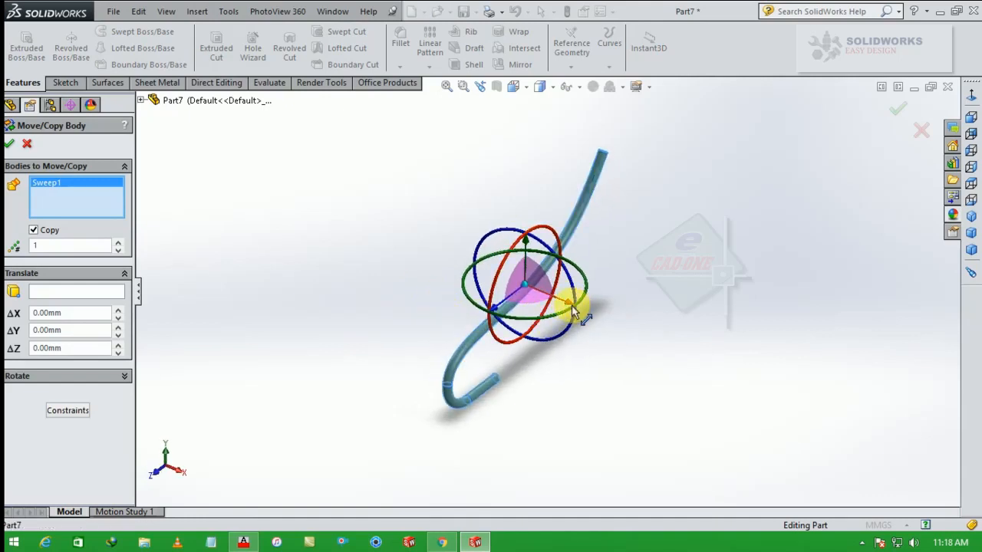
pyautogui.moveTo(572, 308); pyautogui.dragTo(672, 361)
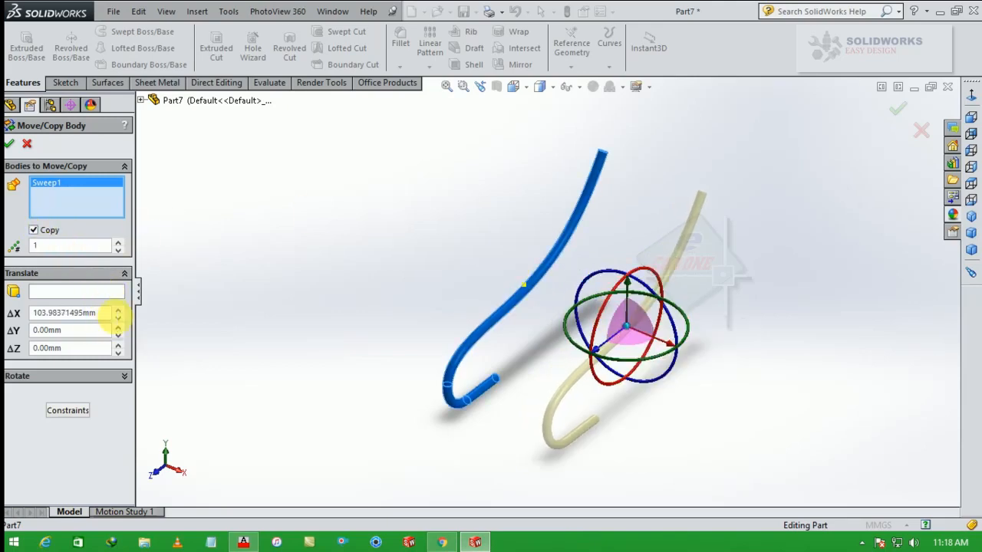
# Step: Set the rod copy's X offset to 115 mm
pyautogui.moveTo(100, 316); pyautogui.dragTo(6, 323)
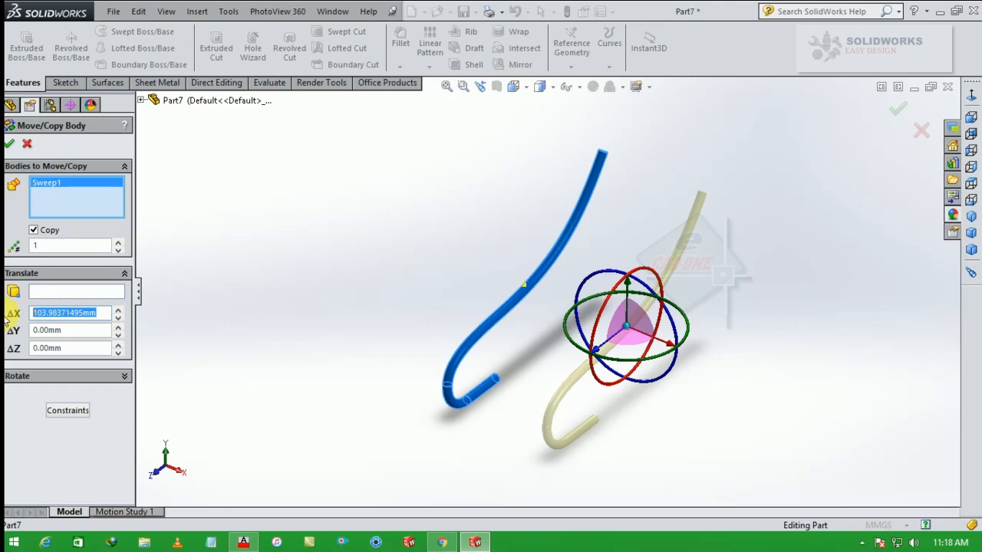
pyautogui.write('115')
pyautogui.press('Return')
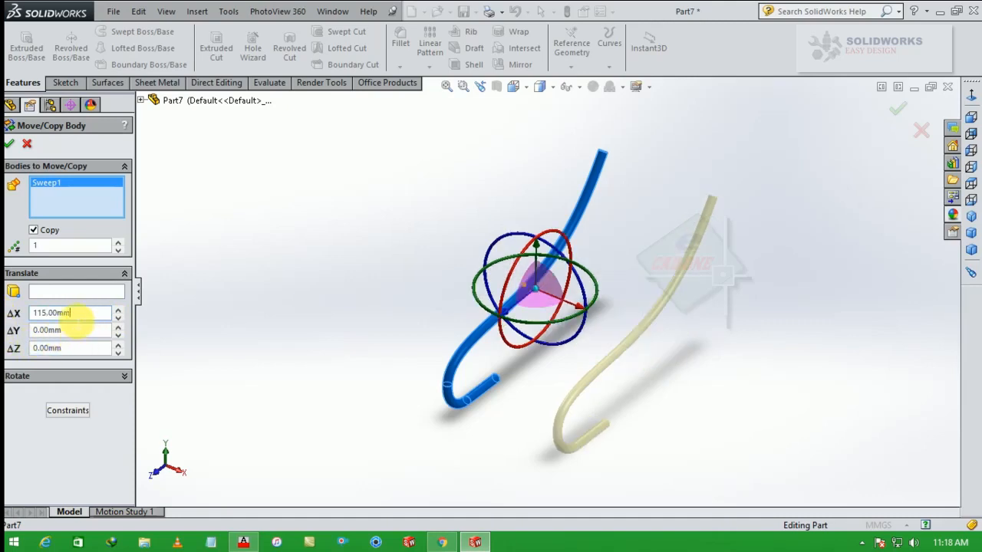
# Step: Set the rod copy's X offset to 100 mm and create the second rod body
pyautogui.moveTo(70, 315); pyautogui.dragTo(19, 317)
pyautogui.write('100')
pyautogui.press('Return')
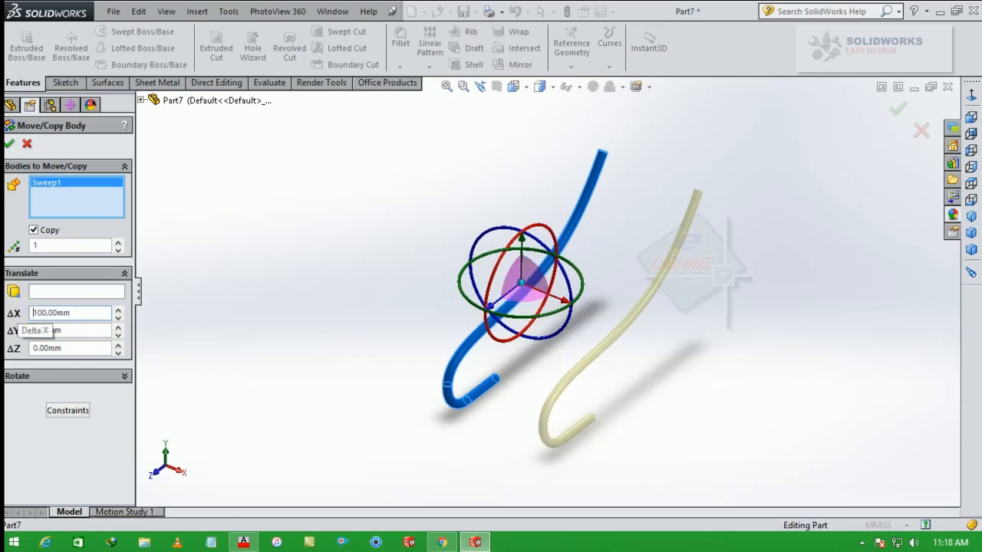
pyautogui.click(10, 144)
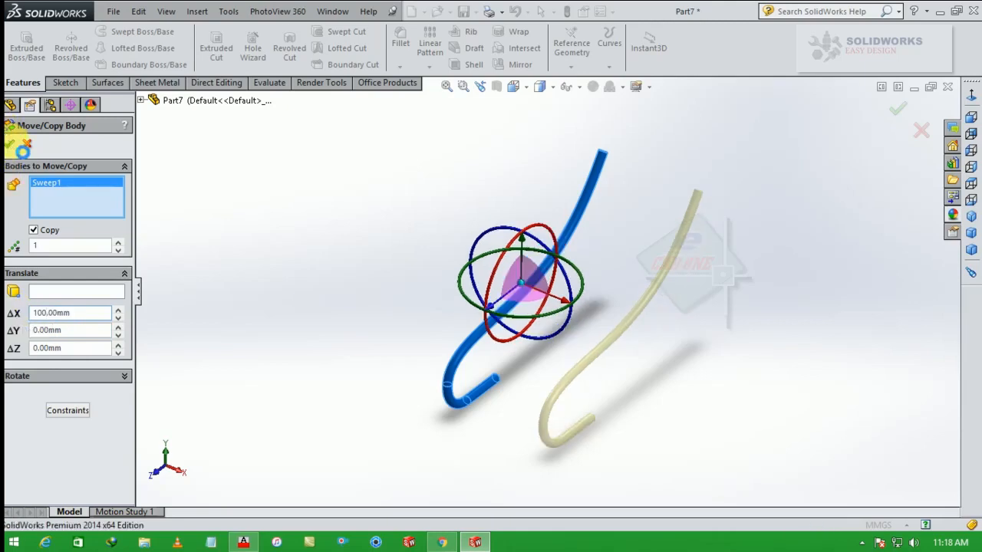
# Step: Start a new sketch on the Right Plane, which runs through the original rod
pyautogui.moveTo(696, 312); pyautogui.dragTo(637, 265, button='middle')
pyautogui.scroll(-3, 684, 231)
pyautogui.scroll(-2, 683, 223)
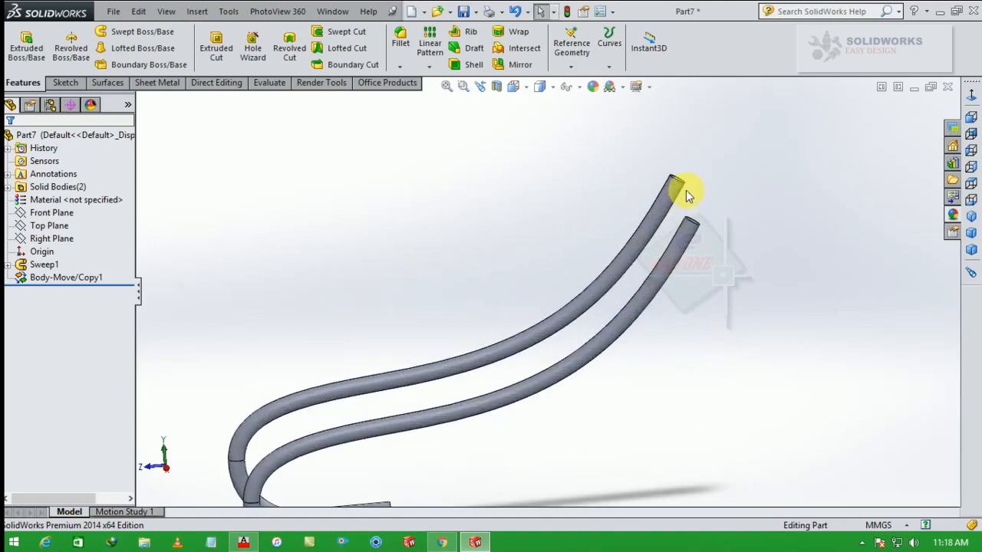
pyautogui.click(972, 221)
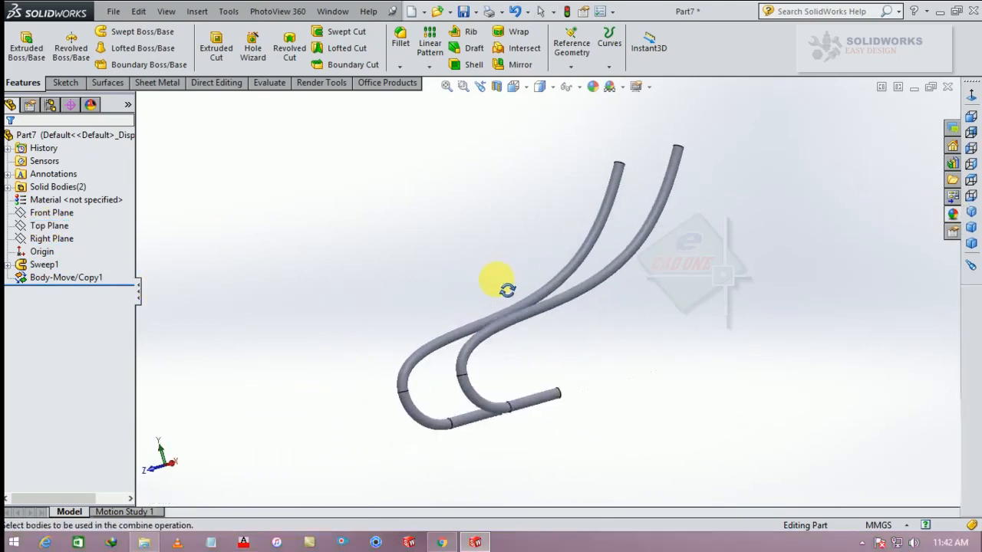
pyautogui.moveTo(504, 284); pyautogui.dragTo(499, 319, button='middle')
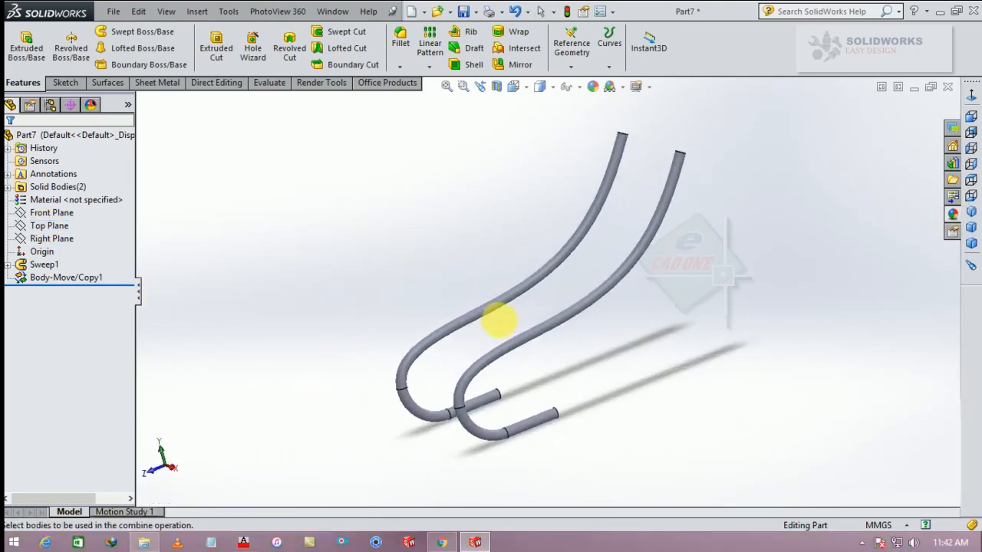
pyautogui.click(62, 239)
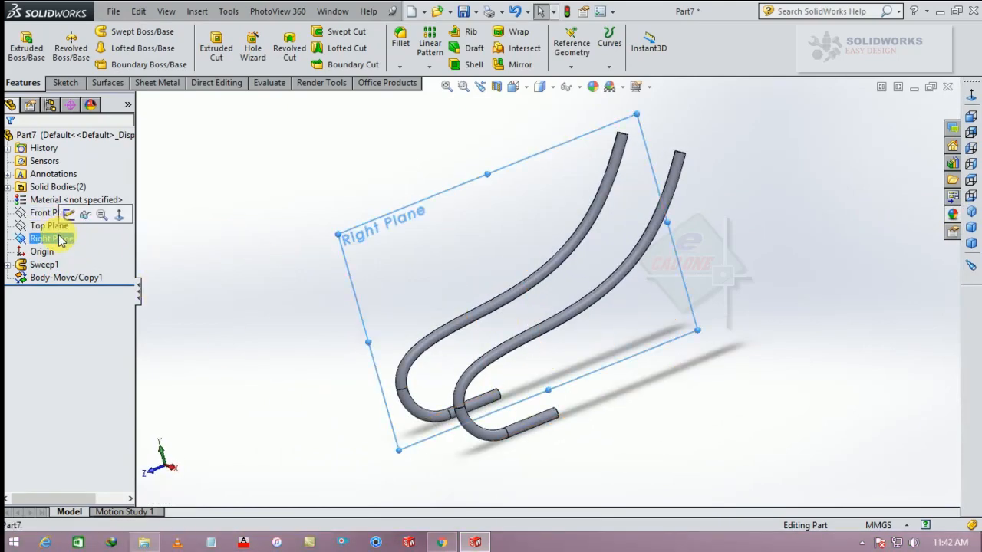
pyautogui.click(66, 212)
pyautogui.moveTo(313, 281); pyautogui.dragTo(361, 329, button='middle')
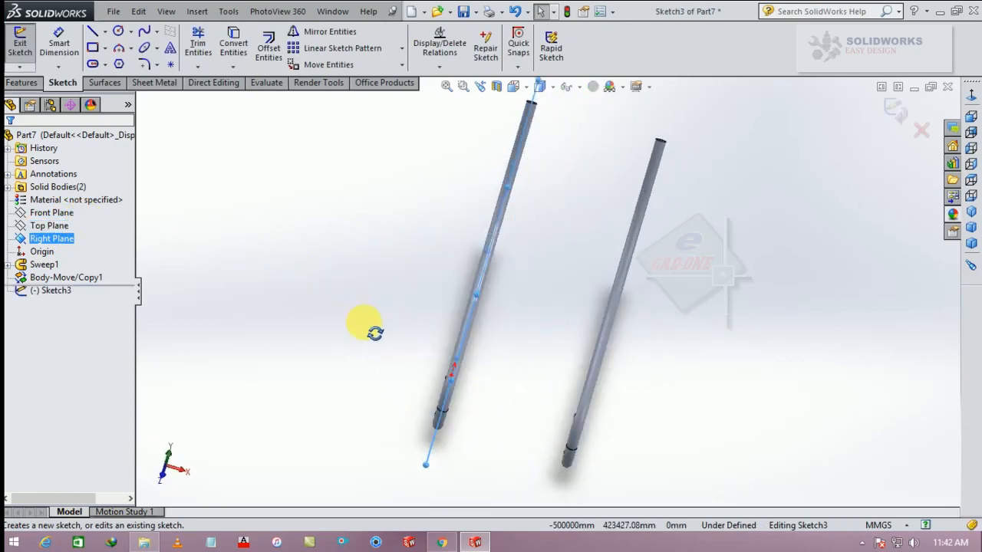
# Step: Sketch an ellipse about 17 mm by 11 mm over the rod's upper end, with its long axis roughly along the rod
pyautogui.click(973, 95)
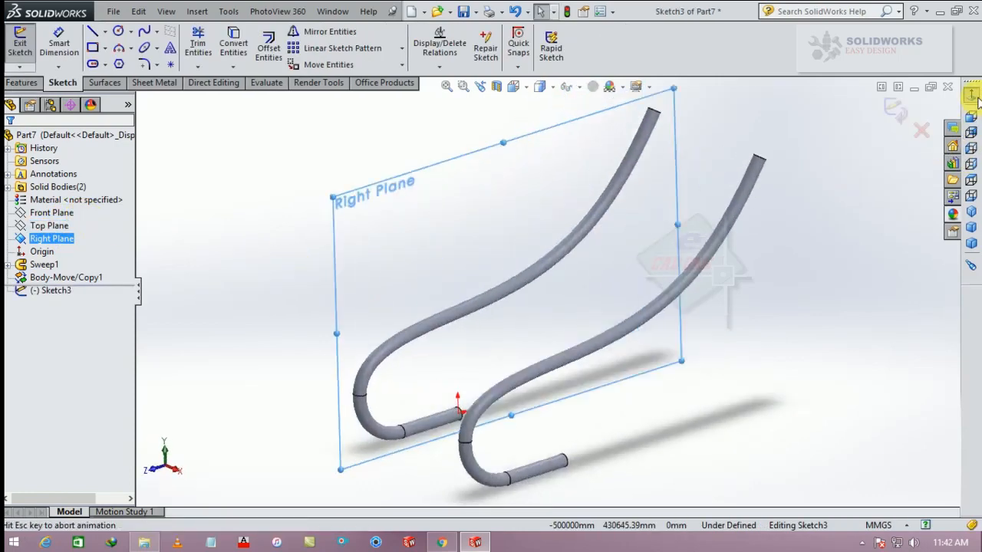
pyautogui.click(972, 95)
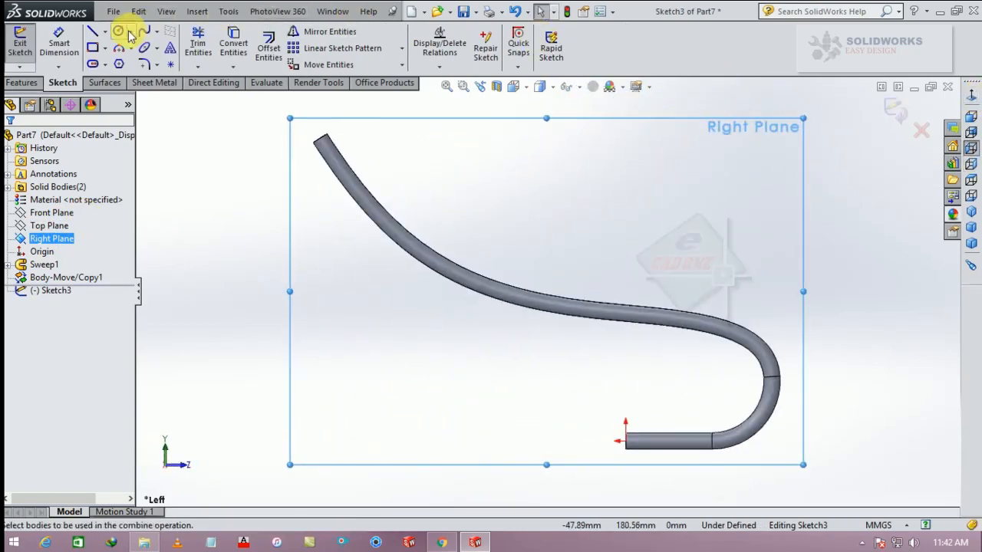
pyautogui.click(144, 47)
pyautogui.scroll(-4, 318, 127)
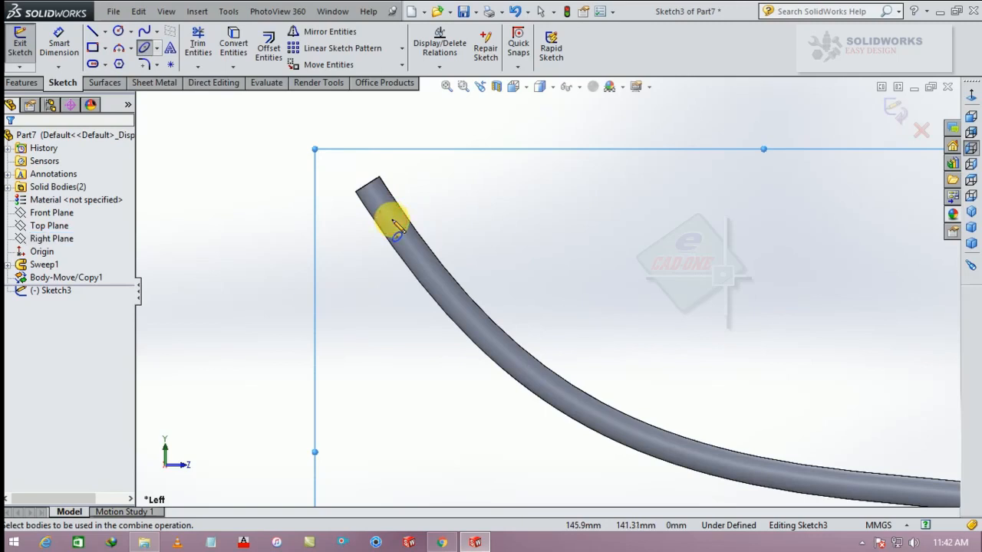
pyautogui.click(392, 221)
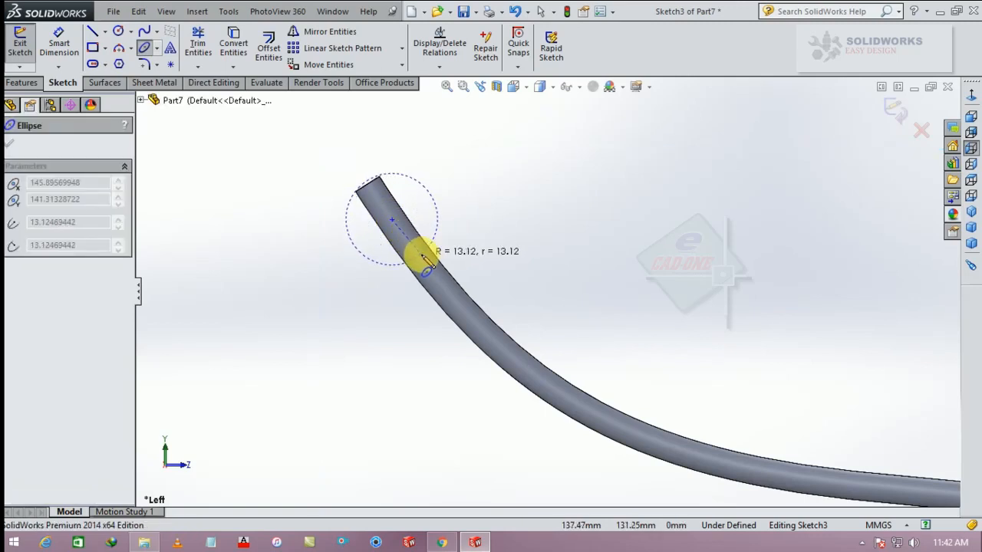
pyautogui.click(412, 243)
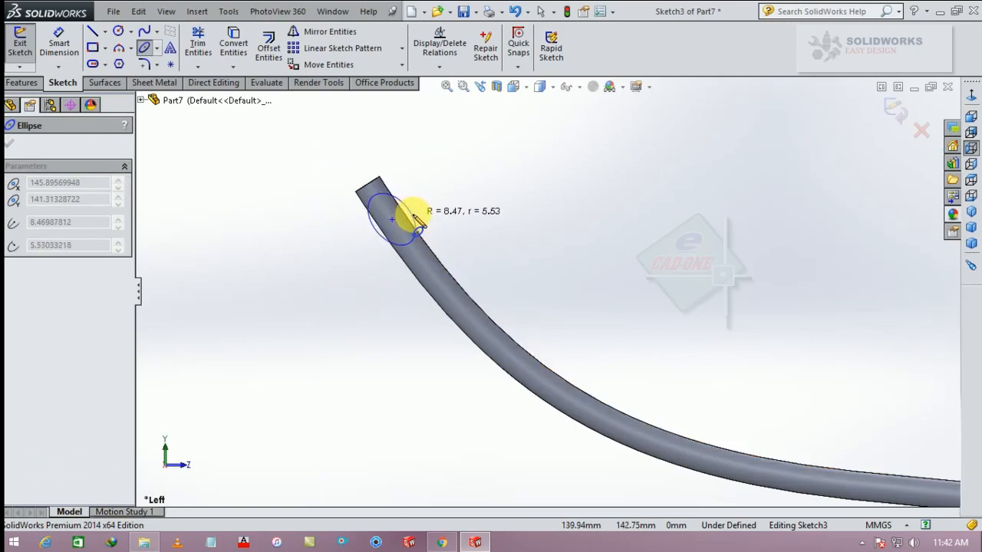
pyautogui.click(415, 220)
# Step: Dimension the ellipse's minor axis as 12 mm between its two side points
pyautogui.click(60, 42)
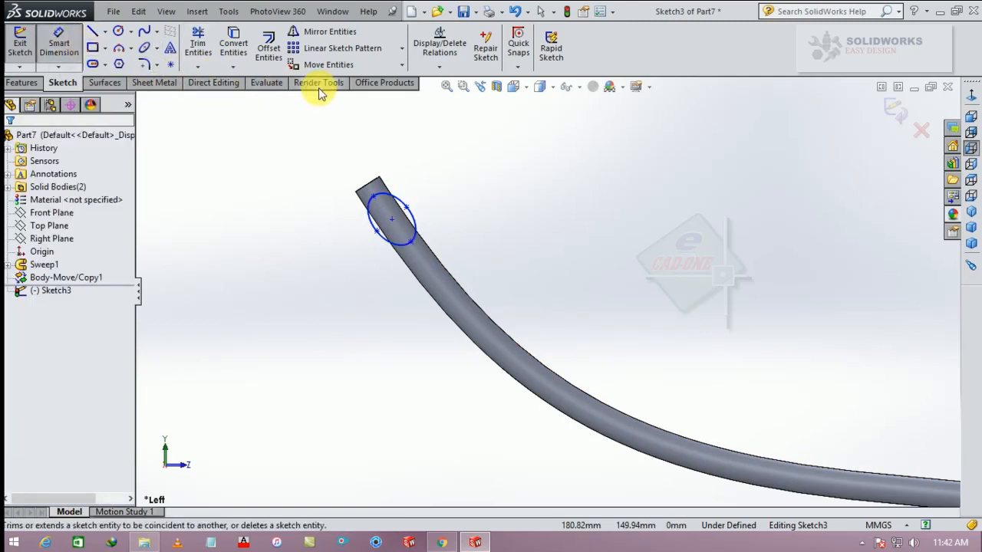
pyautogui.scroll(-2, 291, 99)
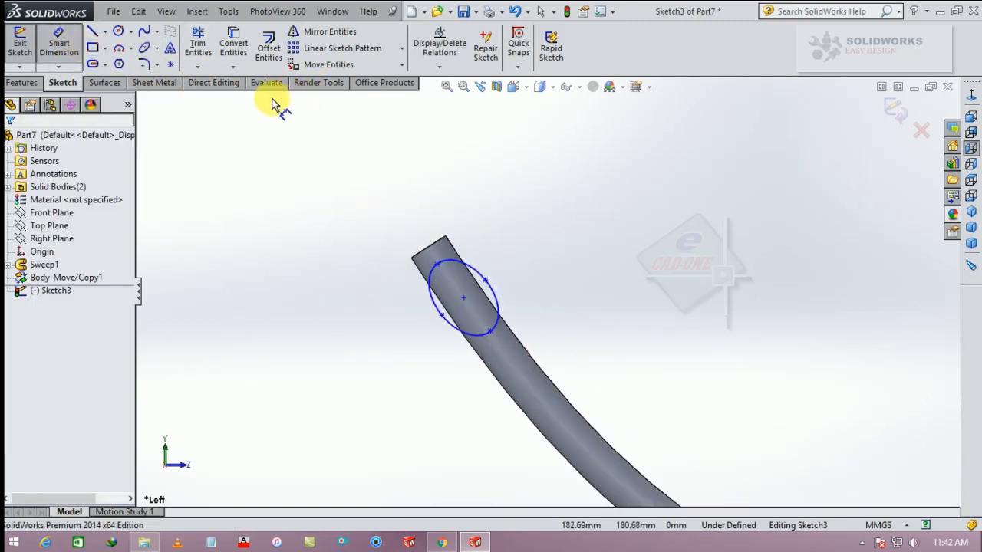
pyautogui.click(442, 316)
pyautogui.click(484, 280)
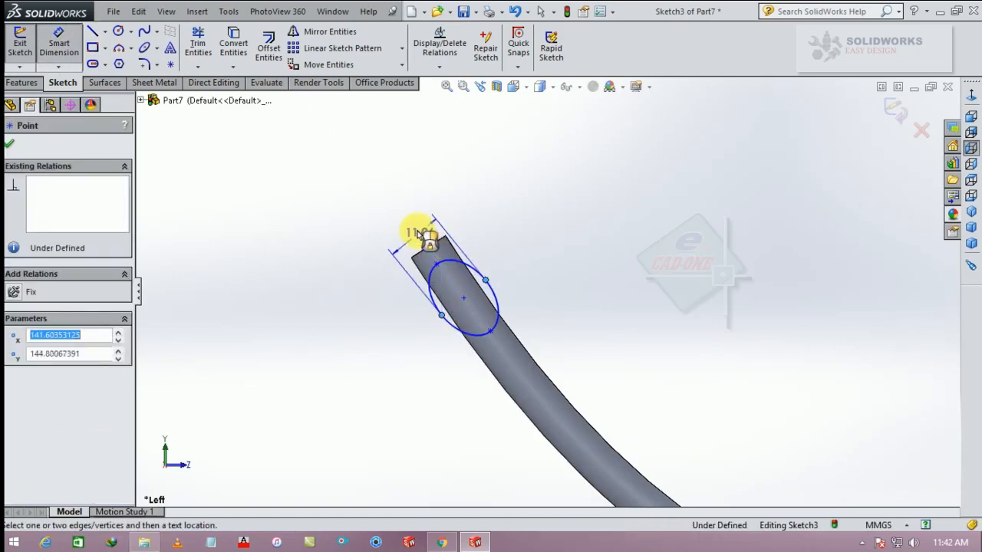
pyautogui.click(415, 233)
pyautogui.write('12')
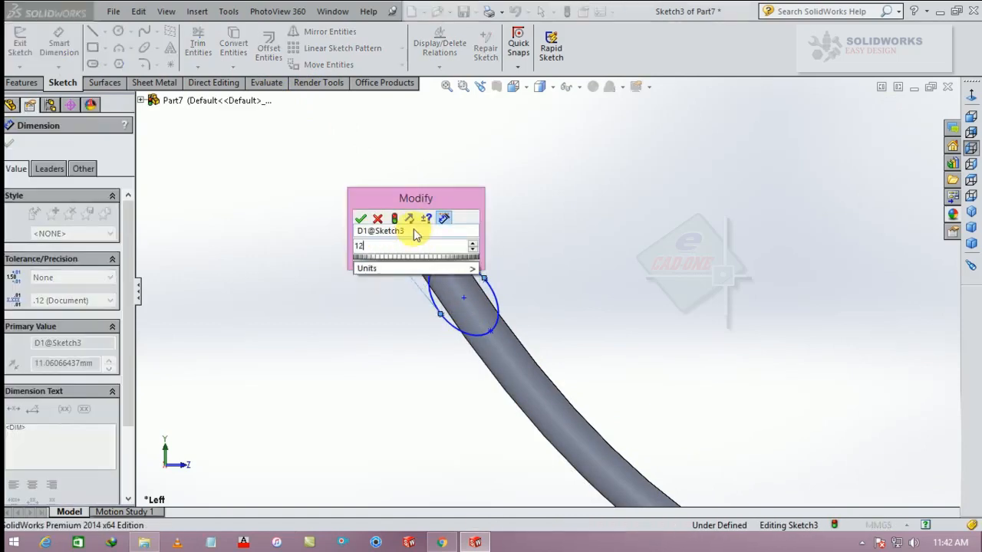
pyautogui.press('Return')
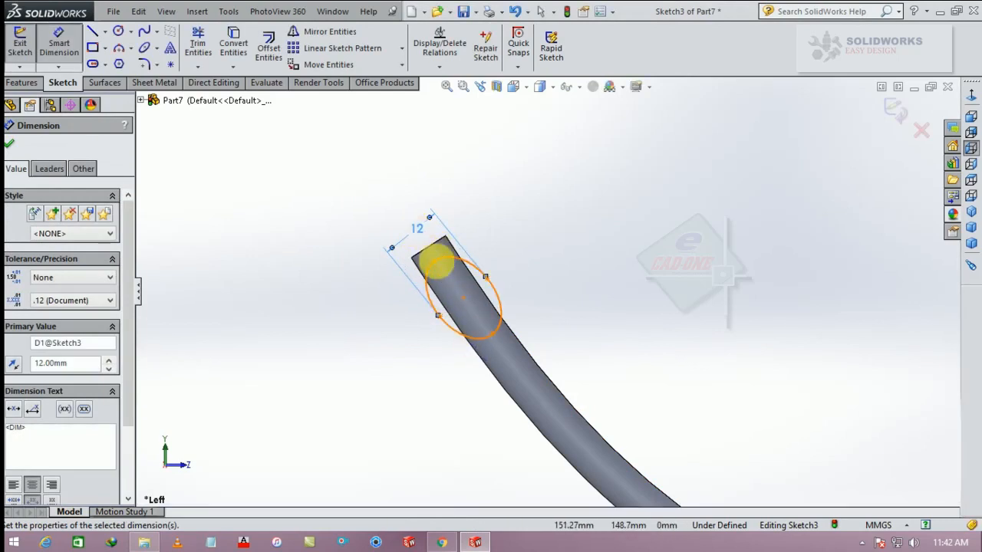
# Step: Dimension the ellipse's major axis as 20 mm between its two end points
pyautogui.click(492, 335)
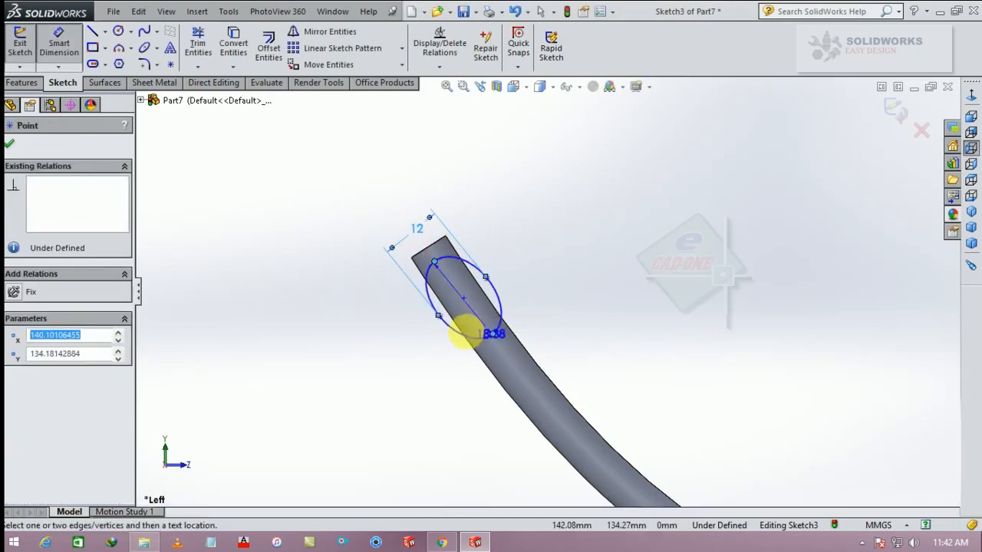
pyautogui.click(427, 339)
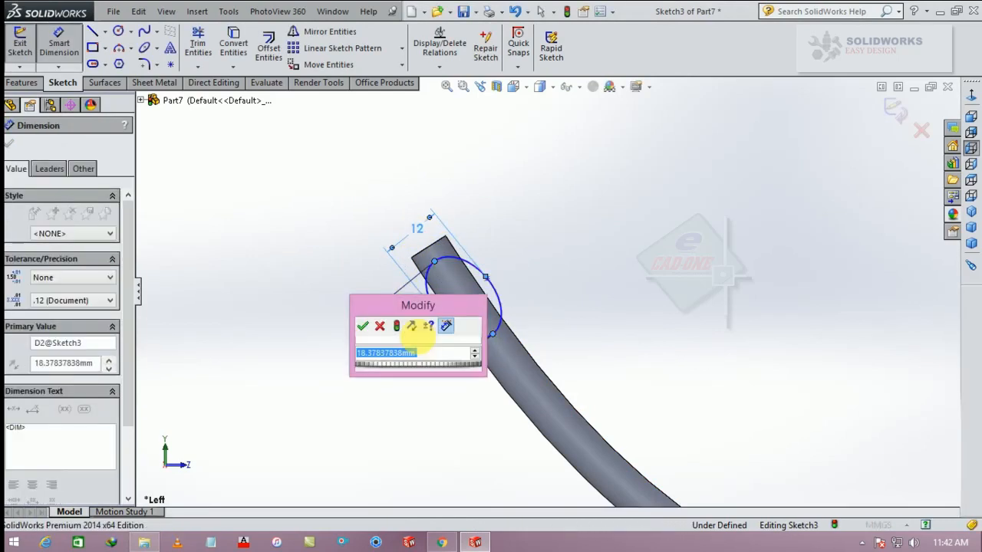
pyautogui.write('20')
pyautogui.press('Return')
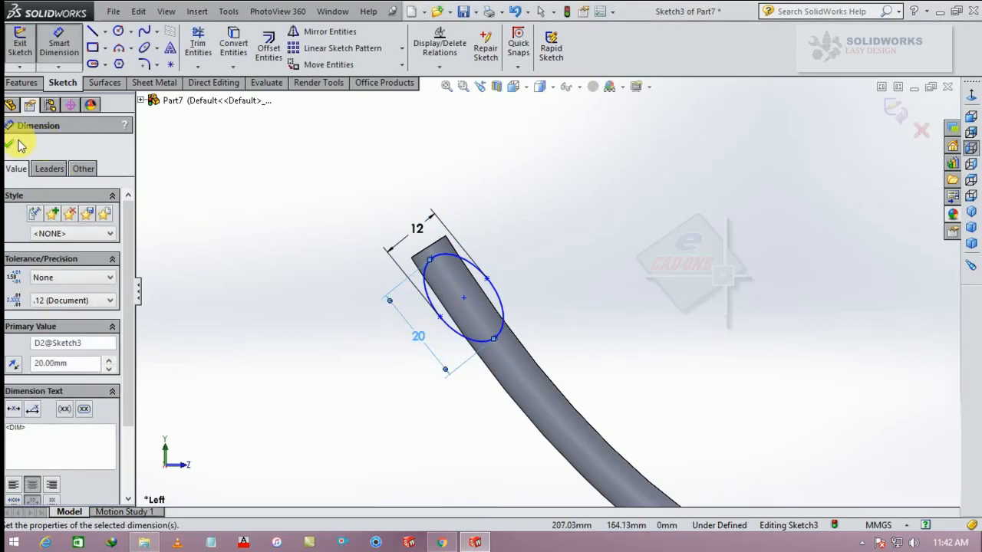
pyautogui.click(12, 141)
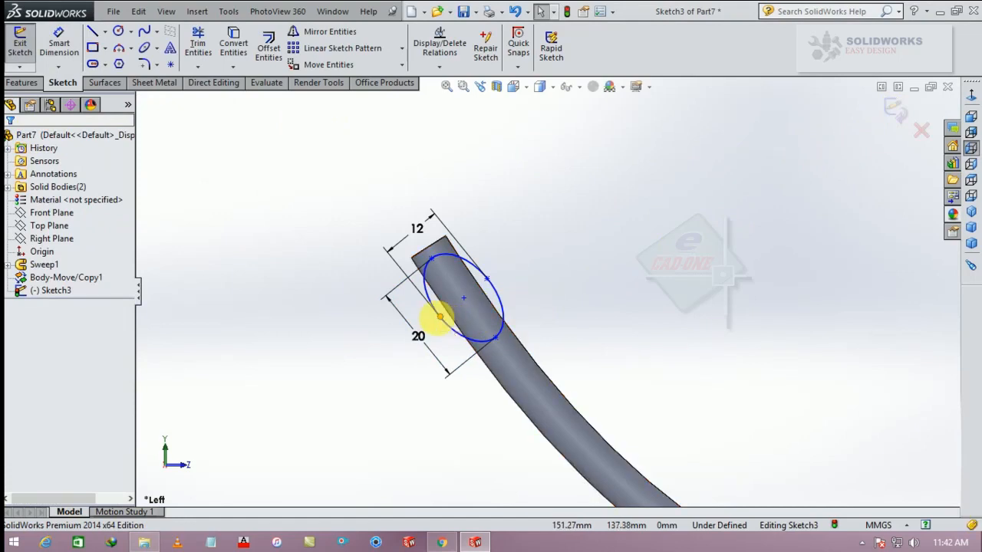
# Step: Move the ellipse sideways across the rod's upper end, taking its outer minor-axis point to the rod's opposite edge
pyautogui.click(441, 318)
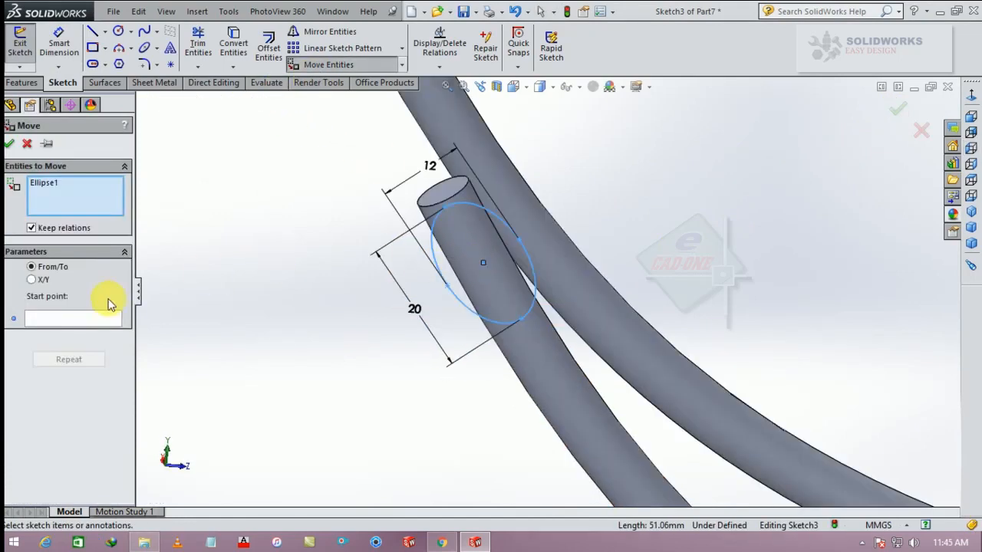
pyautogui.click(99, 318)
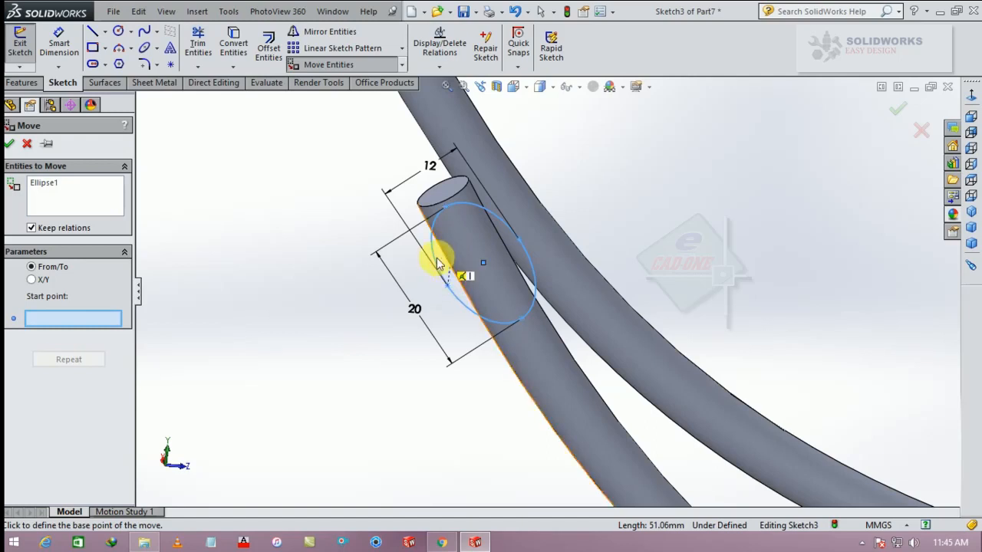
pyautogui.click(507, 250)
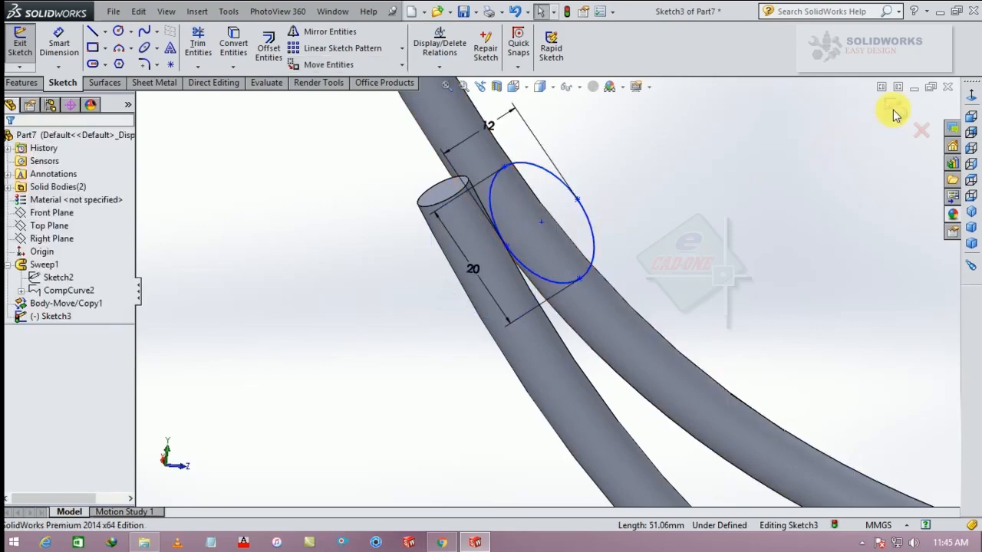
# Step: Close the ellipse sketch and set up a blind extrusion of it from the first rod past the second, 120 mm deep
pyautogui.click(971, 210)
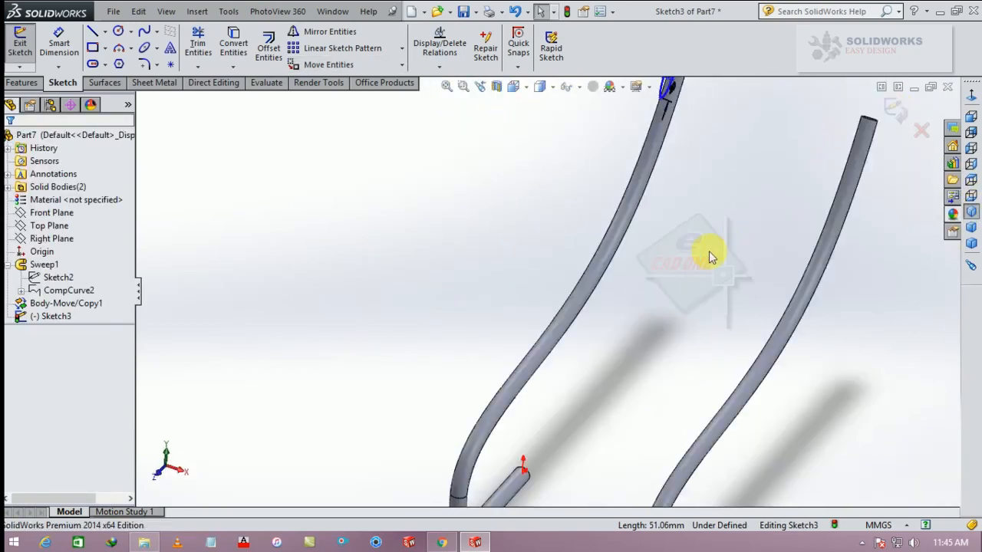
pyautogui.moveTo(584, 186); pyautogui.dragTo(591, 163, button='middle')
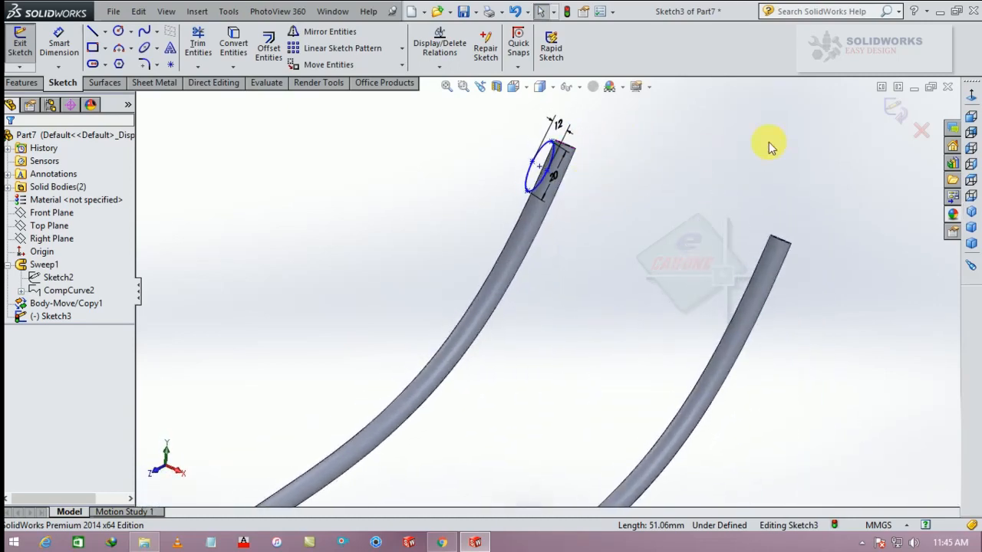
pyautogui.click(895, 110)
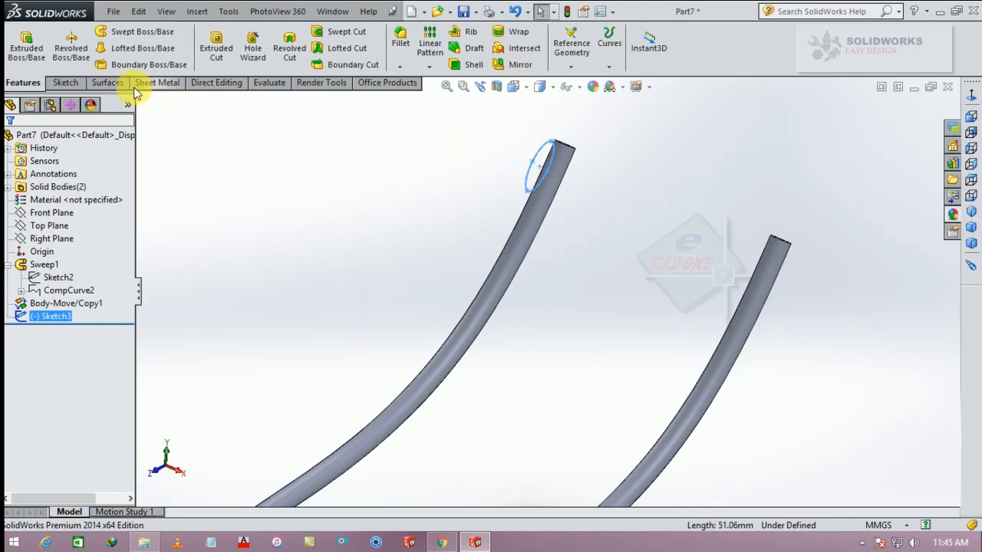
pyautogui.click(29, 64)
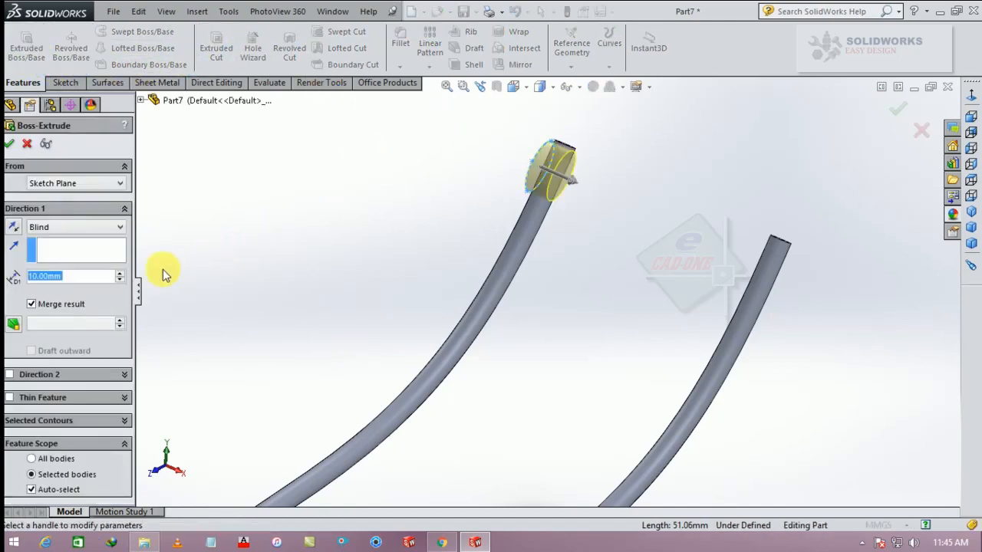
pyautogui.click(121, 274)
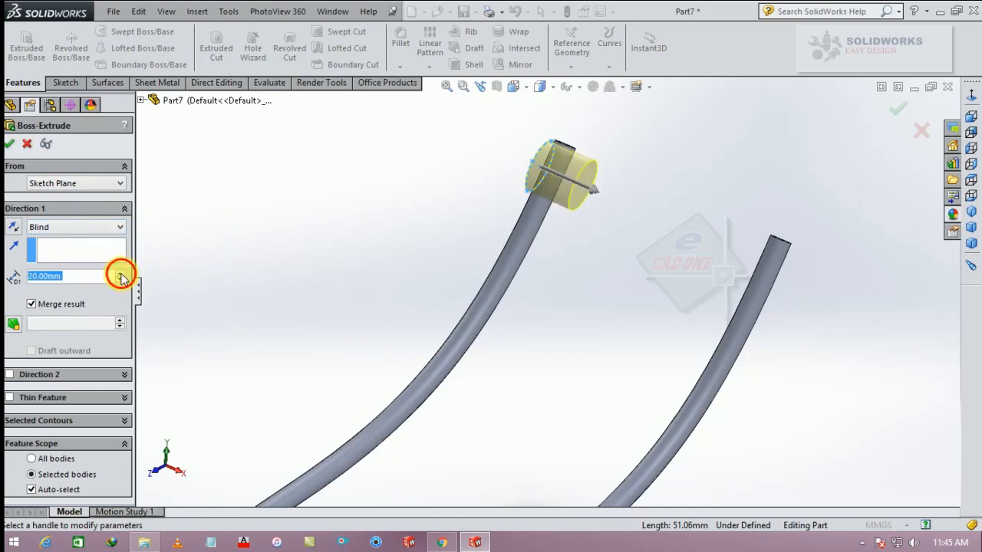
pyautogui.click(120, 274)
pyautogui.click(121, 274)
pyautogui.click(120, 274)
pyautogui.click(121, 274)
pyautogui.click(120, 274)
pyautogui.click(120, 274)
pyautogui.click(121, 273)
pyautogui.click(120, 274)
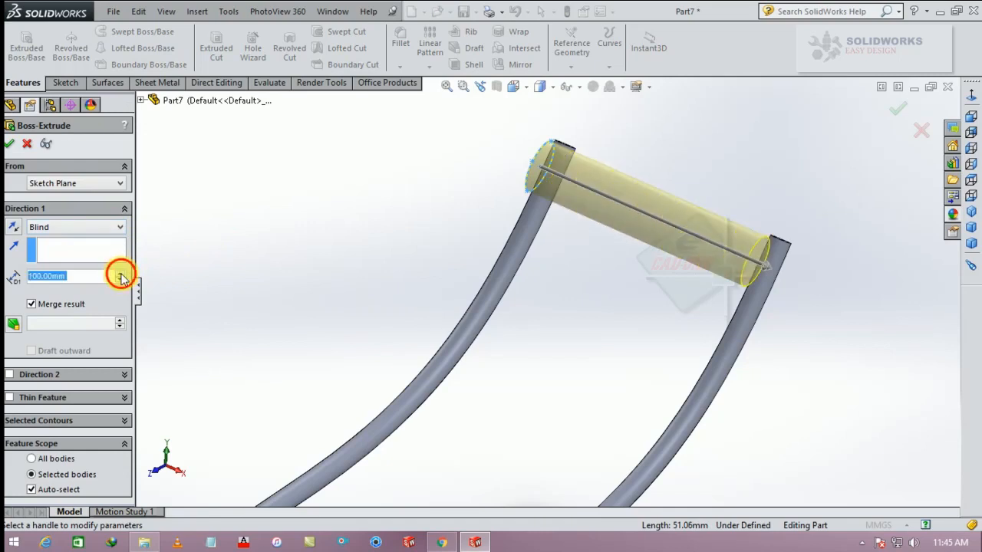
pyautogui.click(121, 274)
pyautogui.click(120, 274)
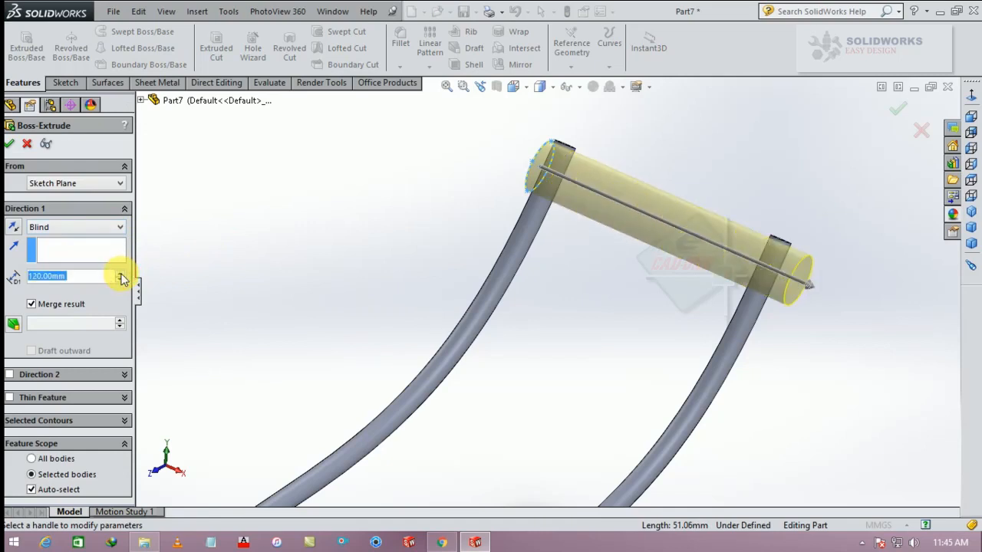
# Step: Turn off merging for the elliptical extrusion, set its depth to 110 mm and create it
pyautogui.click(77, 306)
pyautogui.moveTo(448, 217); pyautogui.dragTo(486, 237, button='middle')
pyautogui.scroll(-5, 401, 176)
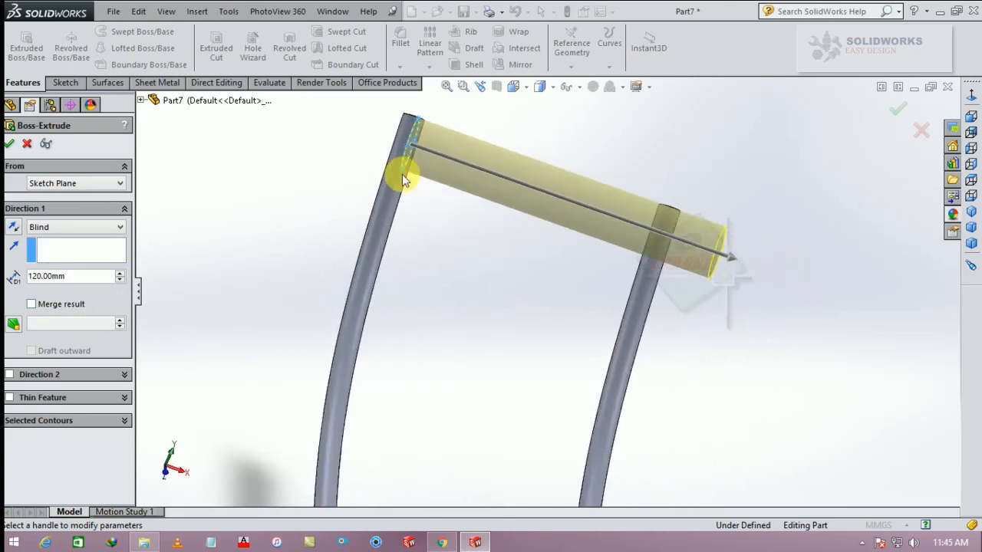
pyautogui.scroll(4, 391, 199)
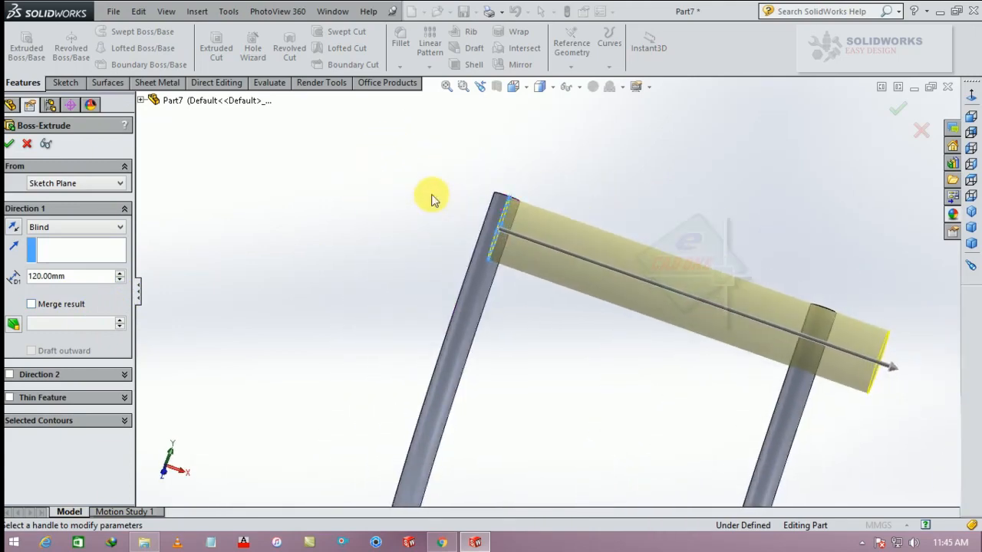
pyautogui.click(120, 279)
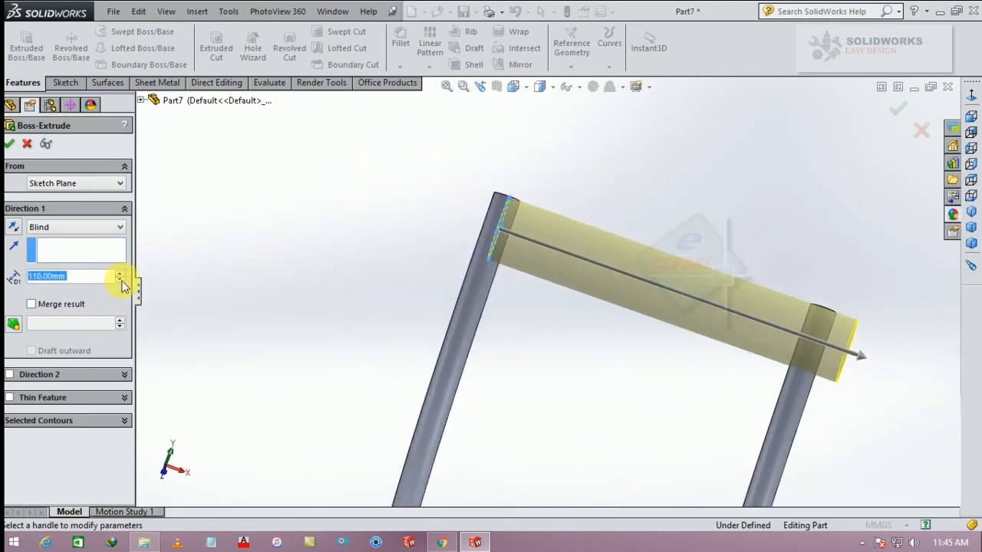
pyautogui.click(9, 145)
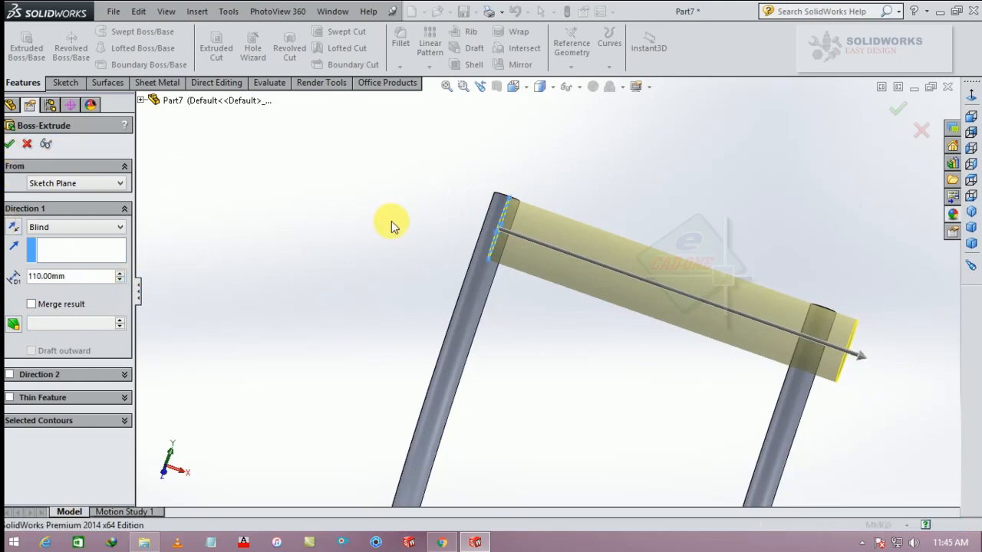
# Step: Start a sketch on the elliptical bar's end face at the first rod and convert the face outline into sketch geometry
pyautogui.moveTo(418, 230); pyautogui.dragTo(509, 230, button='middle')
pyautogui.click(509, 230)
pyautogui.click(561, 169)
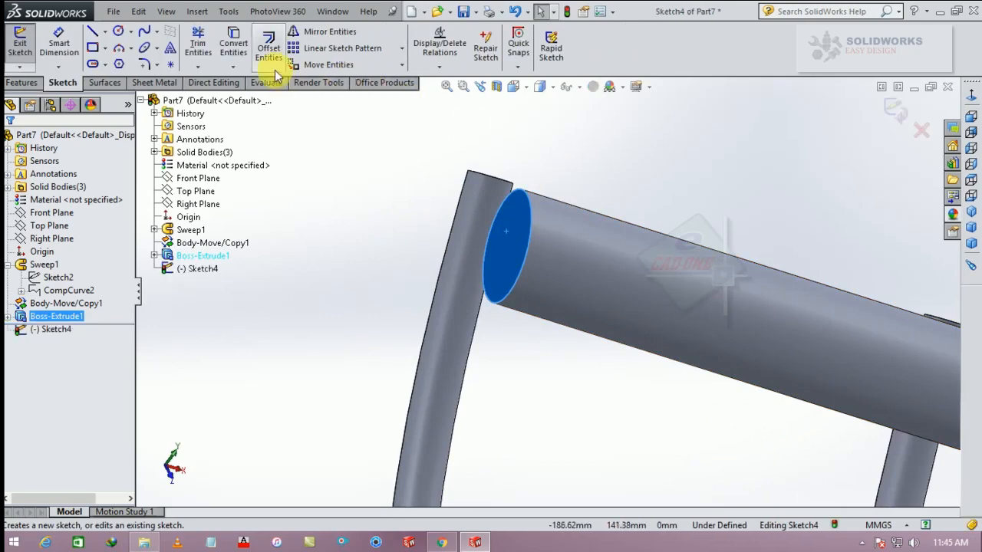
pyautogui.click(230, 45)
# Step: Extrude the converted ellipse 10 mm outward past the first rod, with merging left on
pyautogui.click(22, 82)
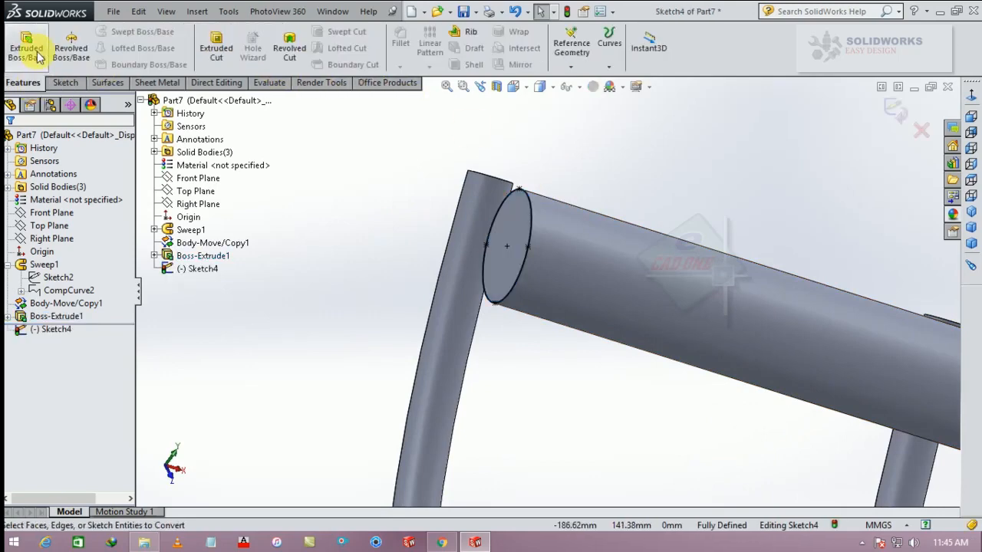
pyautogui.click(26, 48)
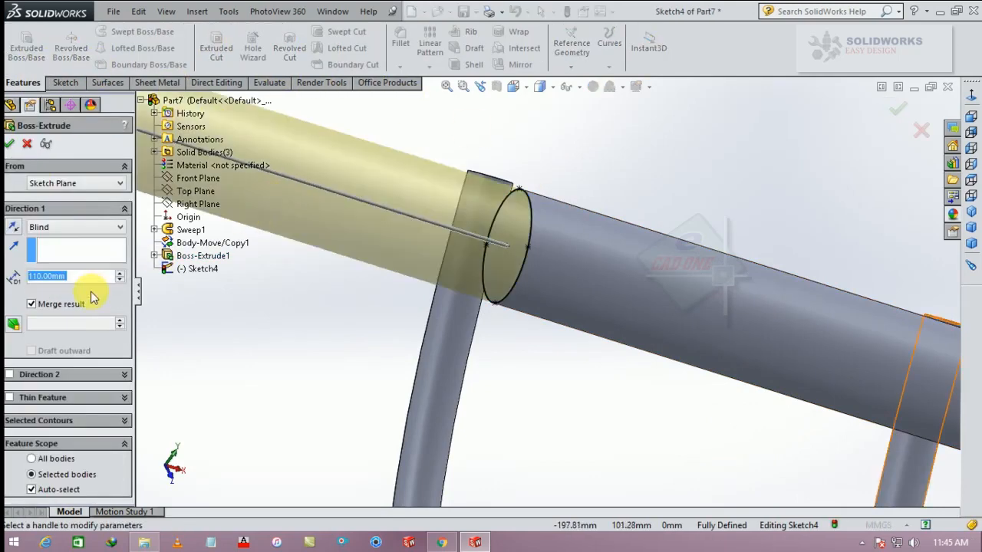
pyautogui.click(119, 280)
pyautogui.click(119, 280)
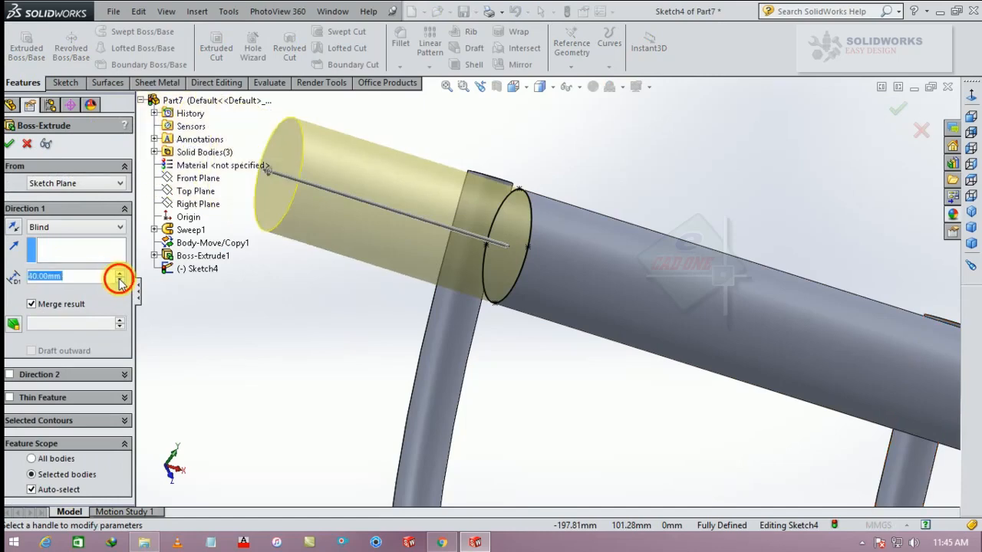
pyautogui.click(119, 280)
pyautogui.moveTo(362, 286); pyautogui.dragTo(321, 265, button='middle')
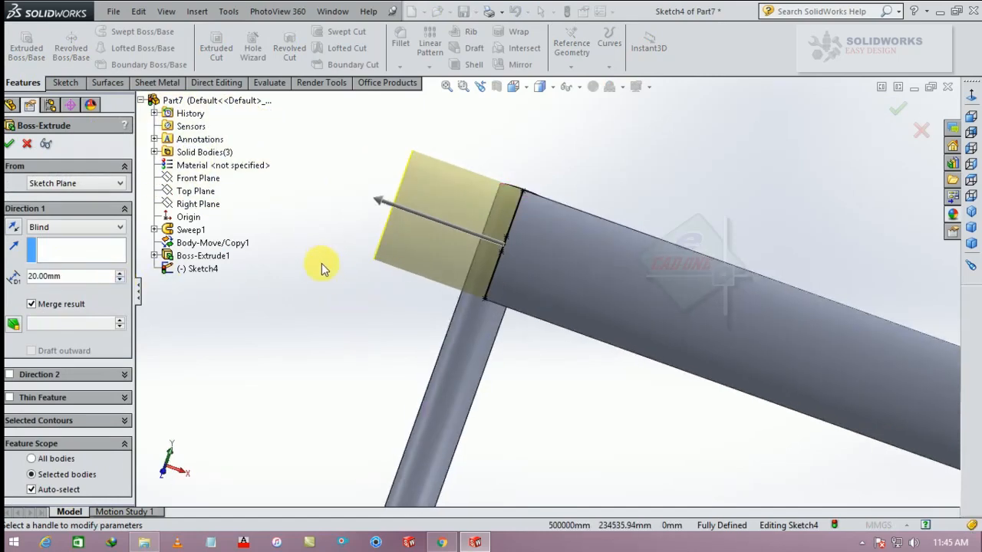
pyautogui.scroll(4, 330, 265)
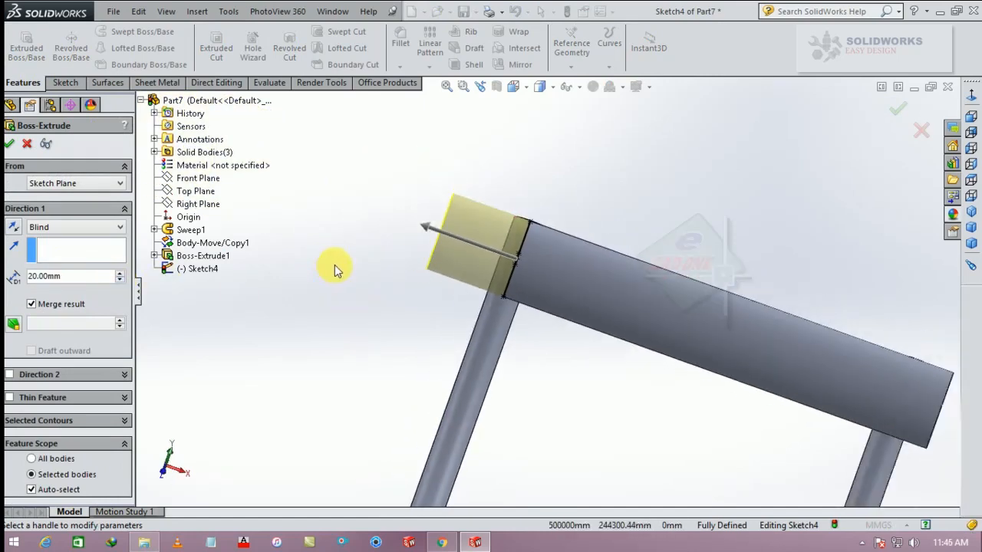
pyautogui.click(120, 281)
pyautogui.click(9, 144)
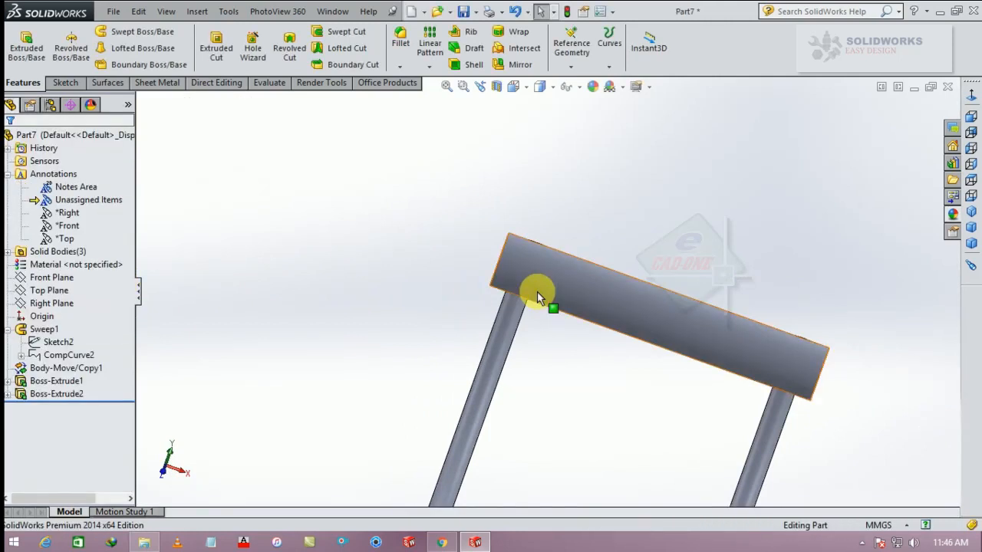
# Step: Hollow the elliptical bar with an outward Shell, removing the flat end face beside the second rod
pyautogui.moveTo(533, 291); pyautogui.dragTo(662, 379, button='middle')
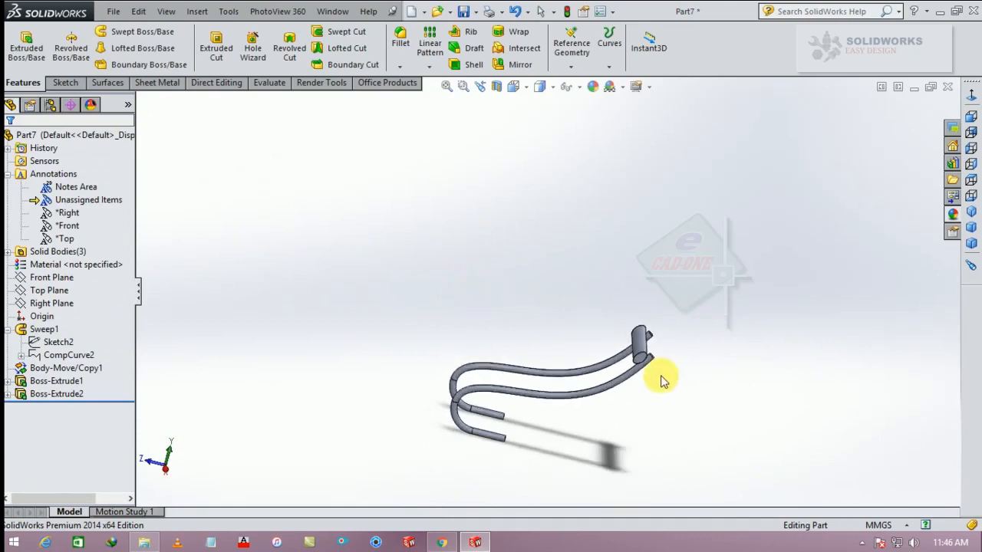
pyautogui.scroll(-4, 557, 326)
pyautogui.click(471, 64)
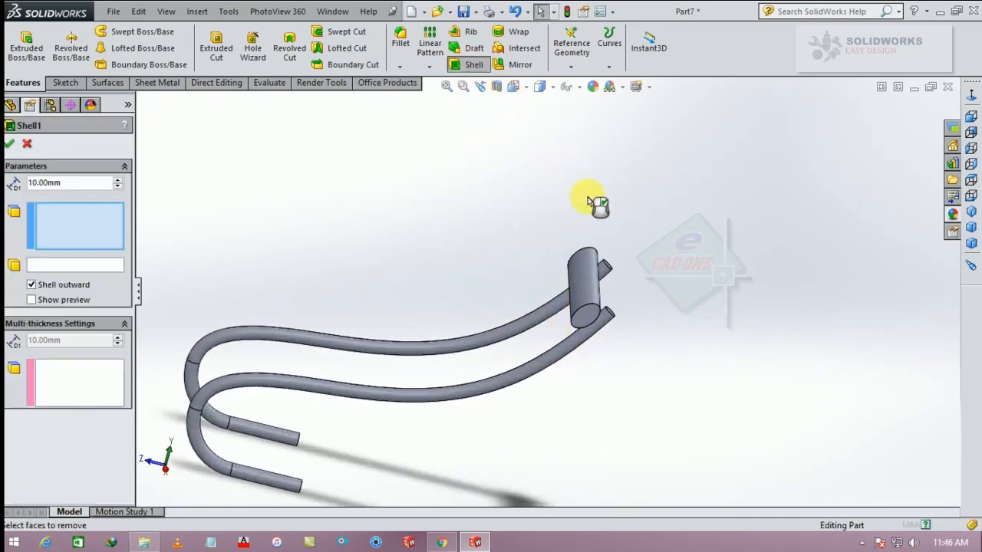
pyautogui.click(587, 299)
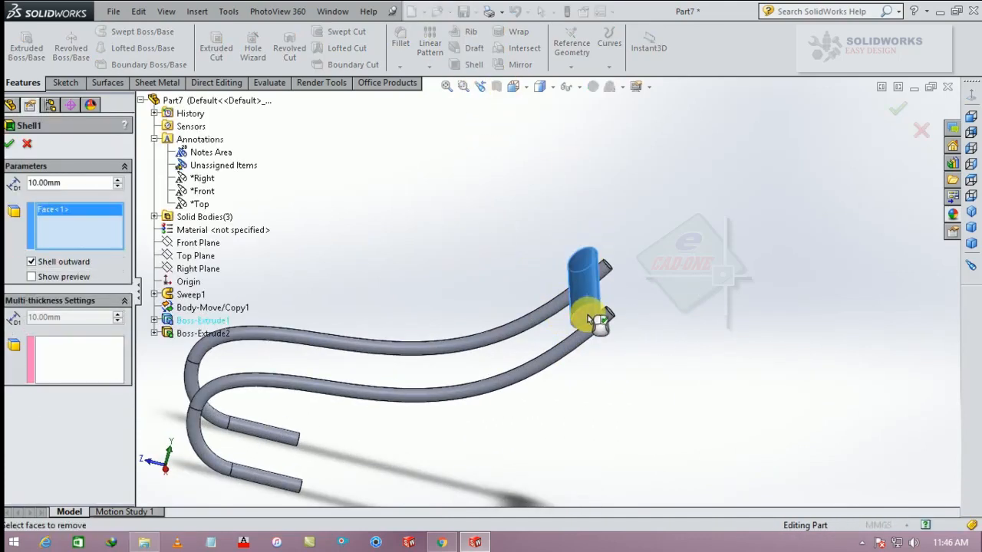
pyautogui.click(471, 64)
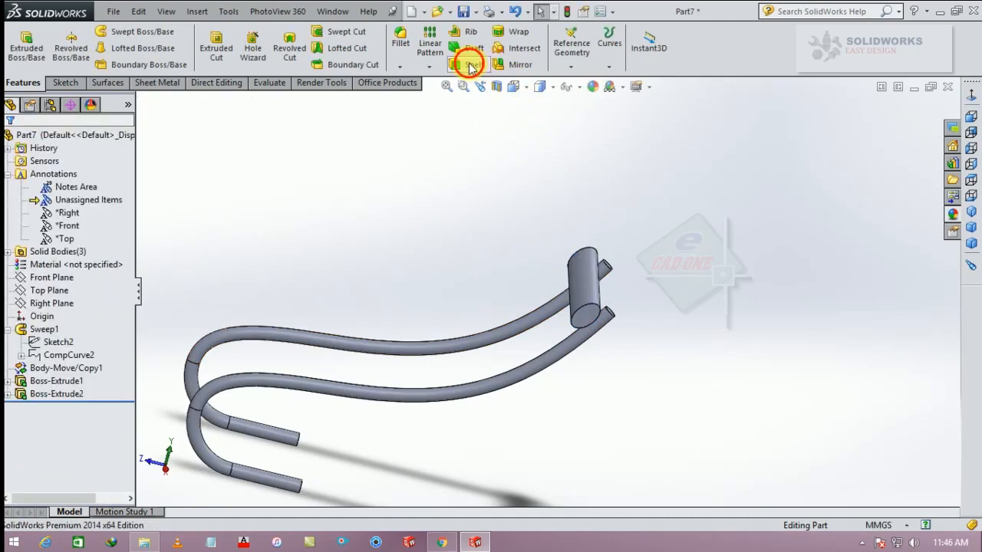
pyautogui.click(598, 325)
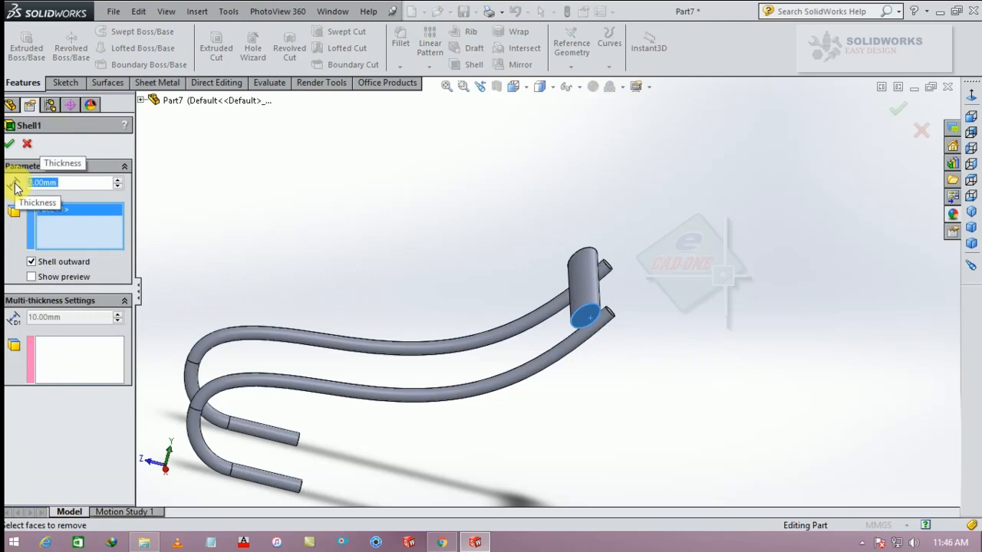
pyautogui.click(9, 143)
# Step: Save the part as Part7 on the Desktop
pyautogui.moveTo(445, 307); pyautogui.dragTo(484, 335, button='middle')
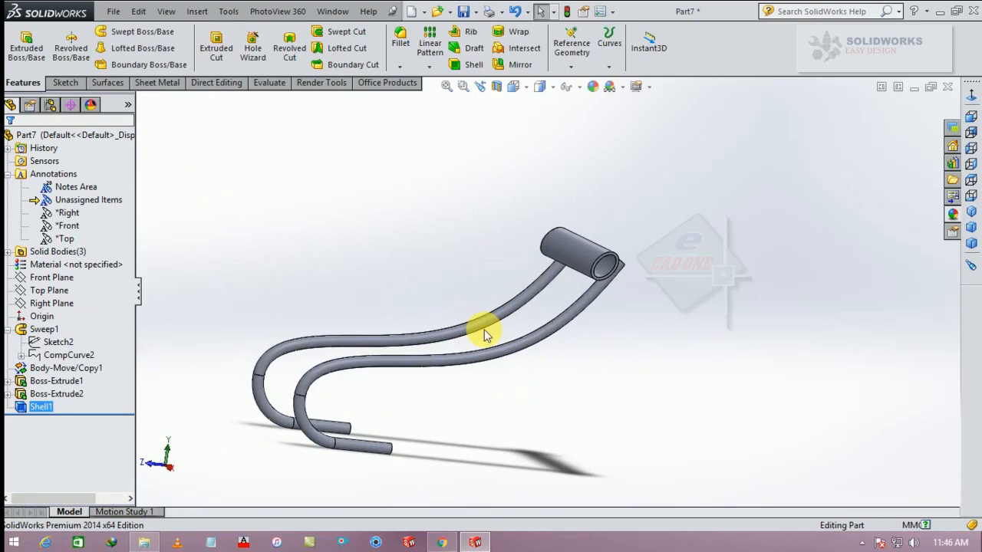
pyautogui.hotkey('ctrl', 's')
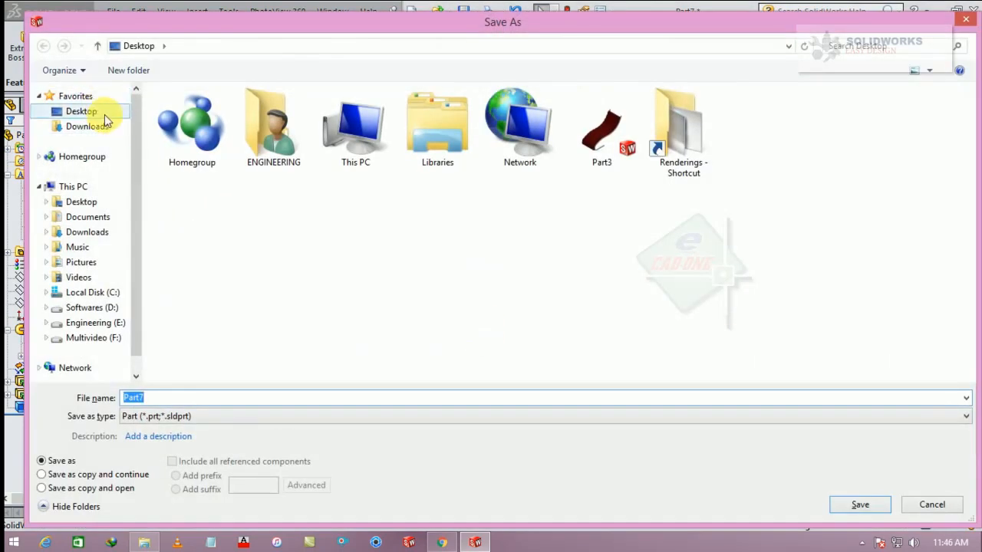
pyautogui.click(81, 111)
pyautogui.click(860, 504)
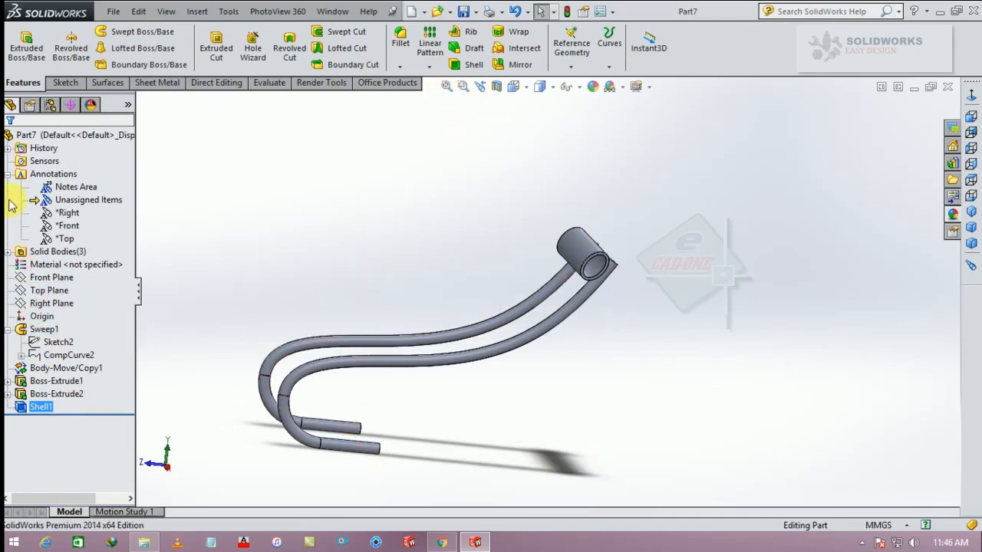
# Step: Start a sketch on the Right Plane and convert the sweep's path curve CompCurve2 into sketch geometry
pyautogui.click(8, 175)
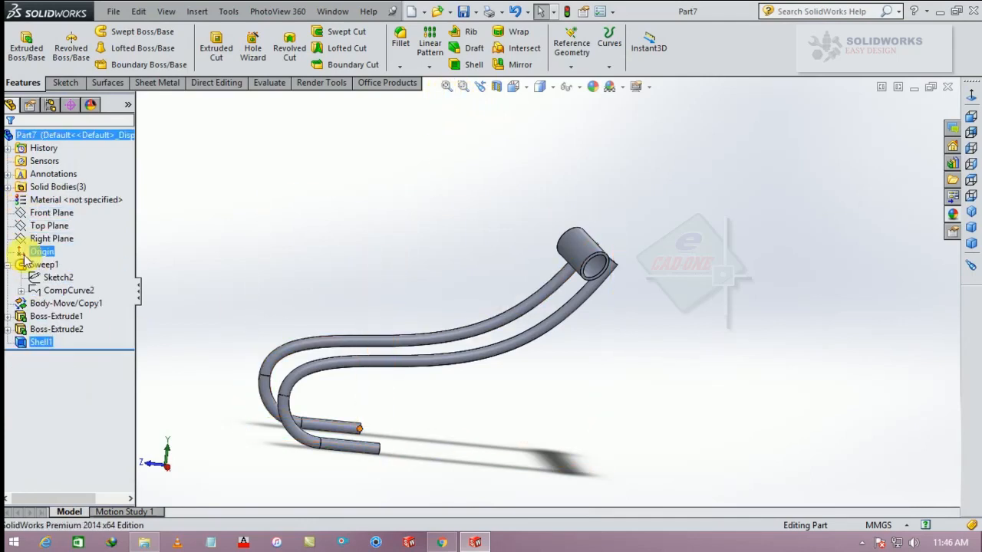
pyautogui.click(70, 292)
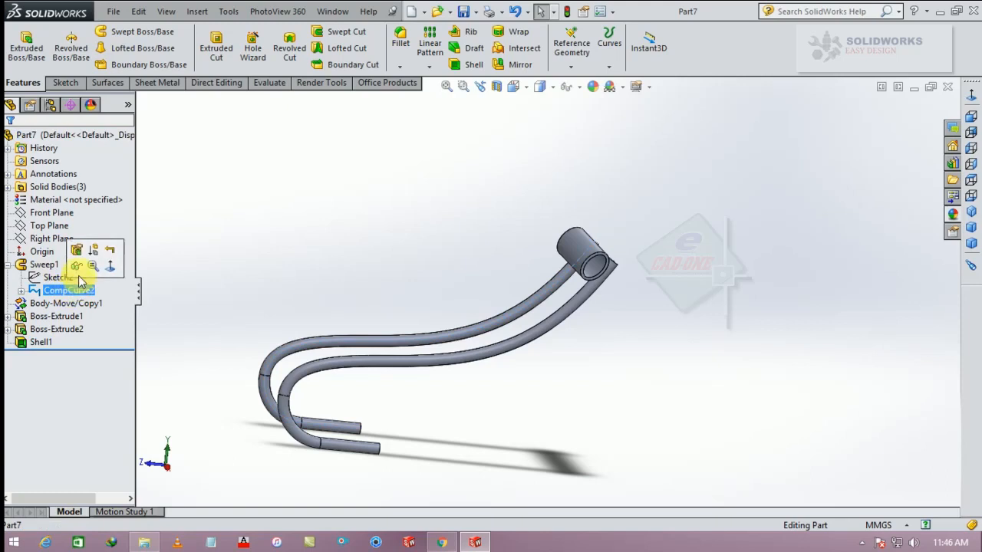
pyautogui.click(77, 239)
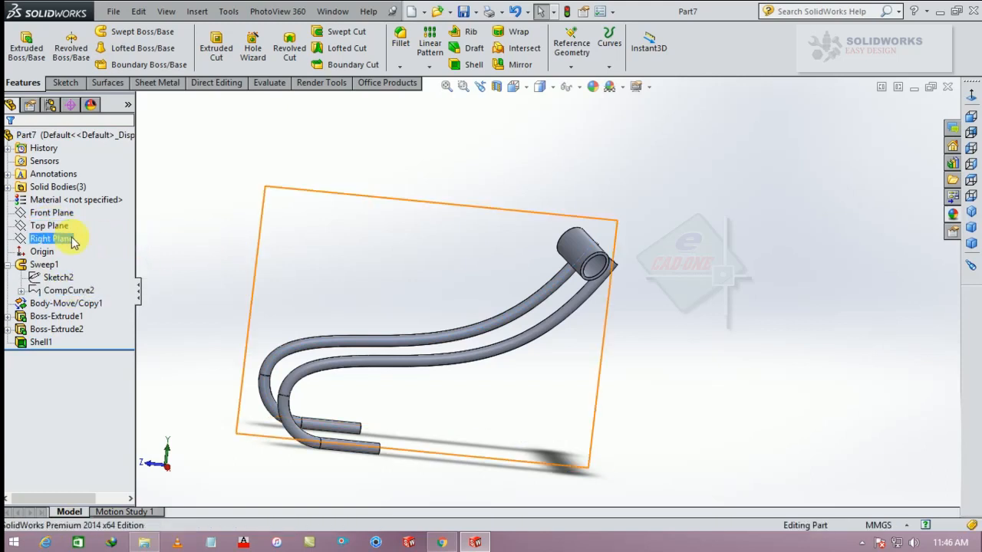
pyautogui.click(83, 213)
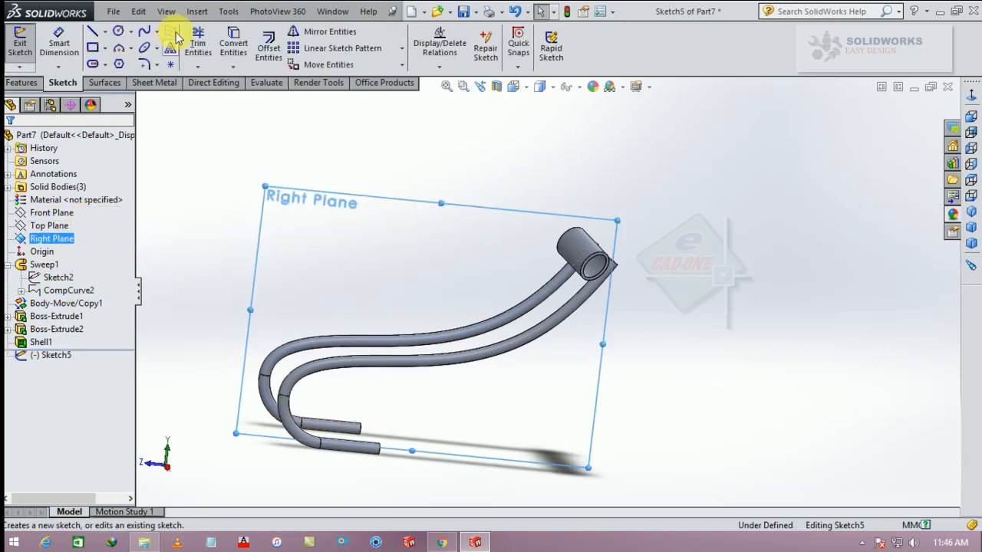
pyautogui.click(233, 46)
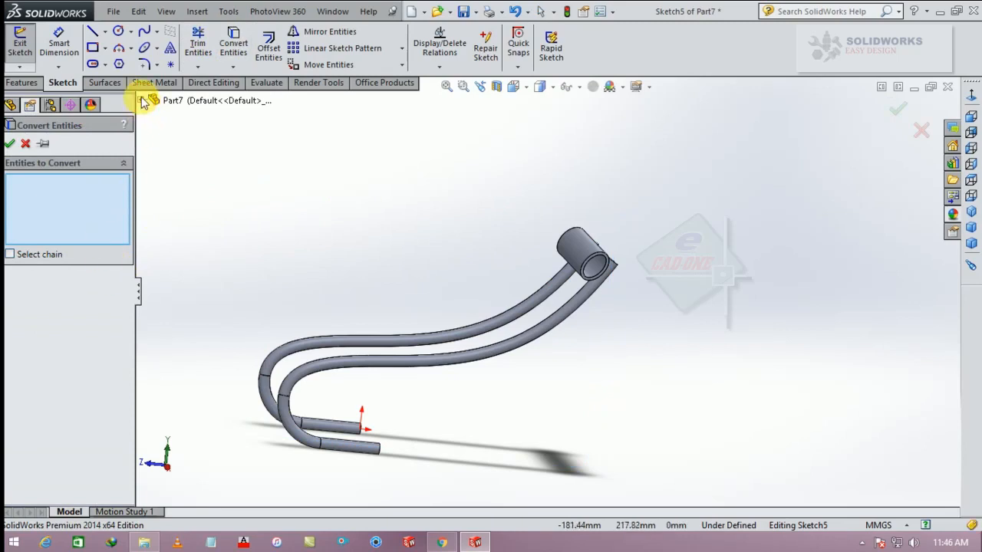
pyautogui.click(141, 100)
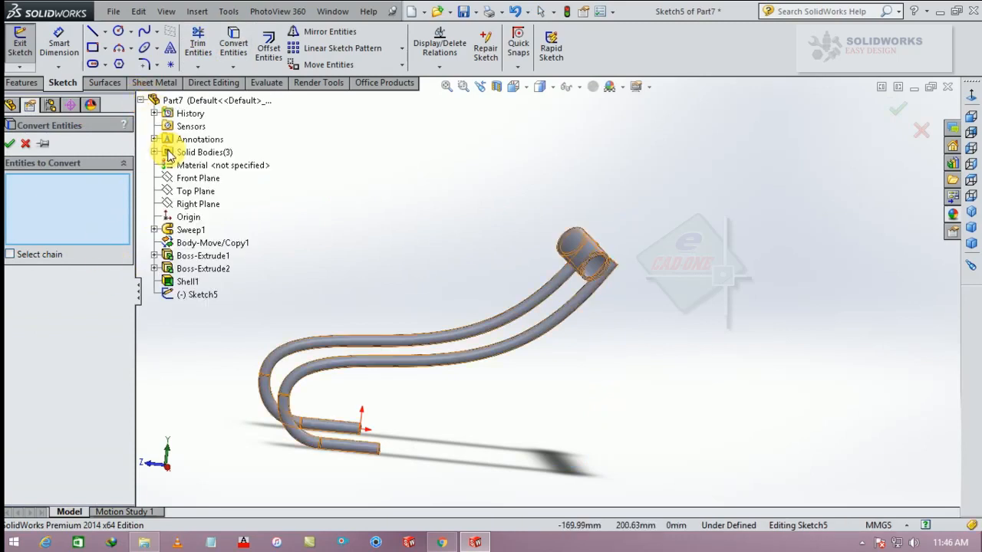
pyautogui.click(154, 230)
pyautogui.click(208, 257)
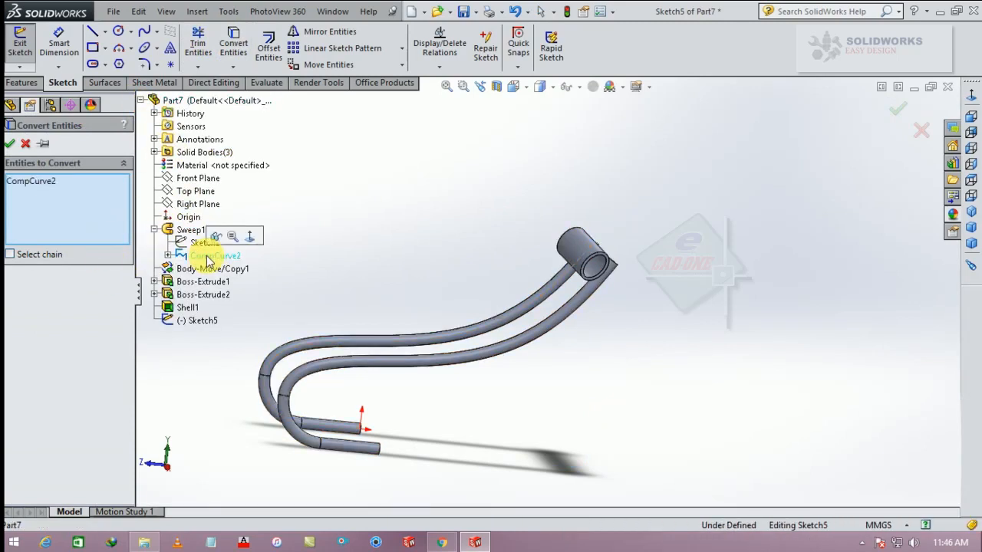
pyautogui.click(11, 144)
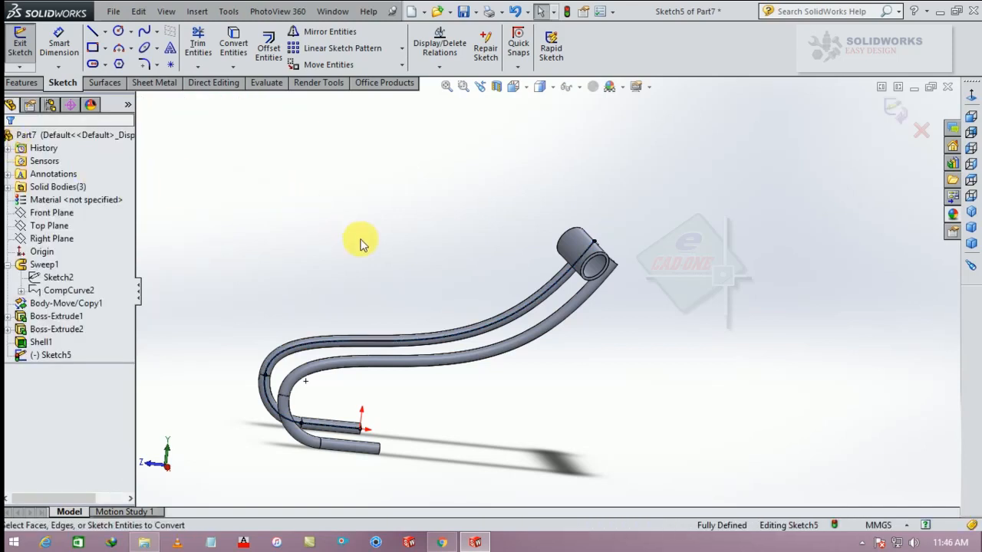
pyautogui.moveTo(362, 241); pyautogui.dragTo(368, 276, button='middle')
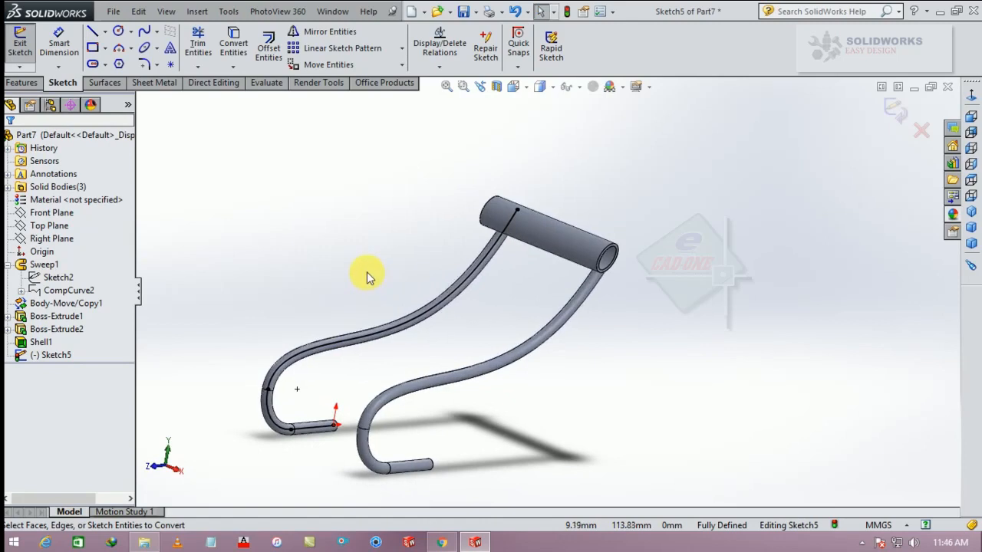
# Step: Turn the converted spline, arc and line into construction geometry and exit the sketch
pyautogui.click(491, 262)
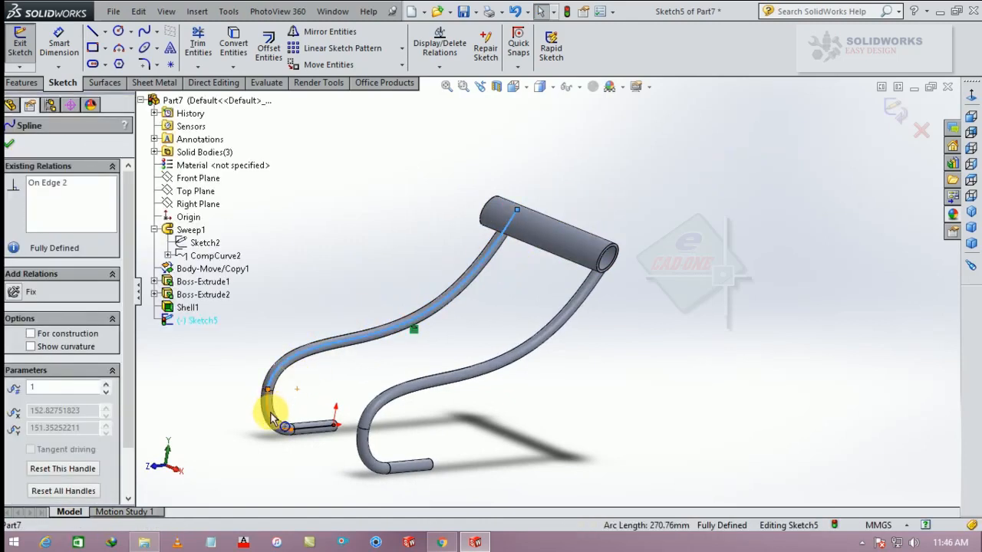
pyautogui.keyDown('ctrl'); pyautogui.click(307, 432); pyautogui.keyUp('ctrl')
pyautogui.keyDown('ctrl'); pyautogui.click(307, 432); pyautogui.keyUp('ctrl')
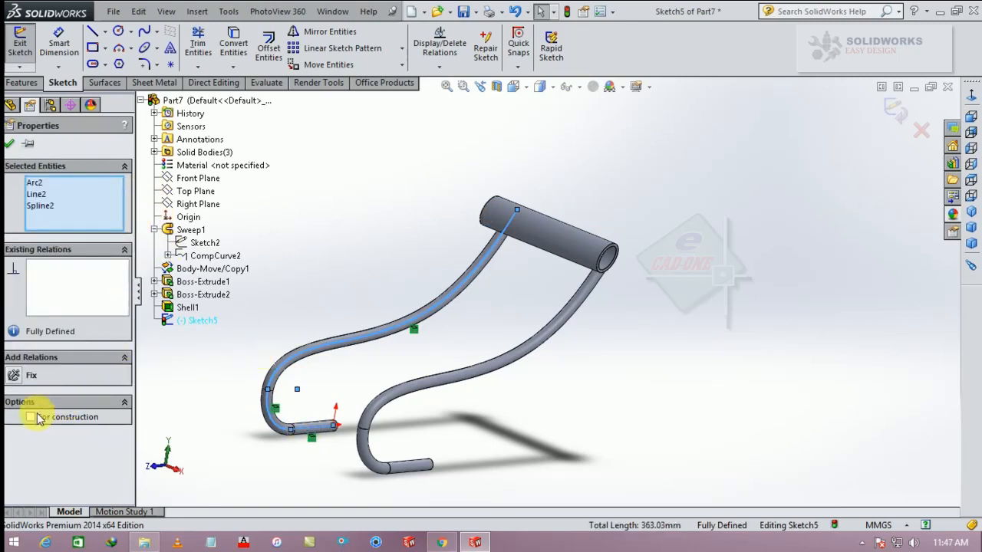
pyautogui.click(10, 145)
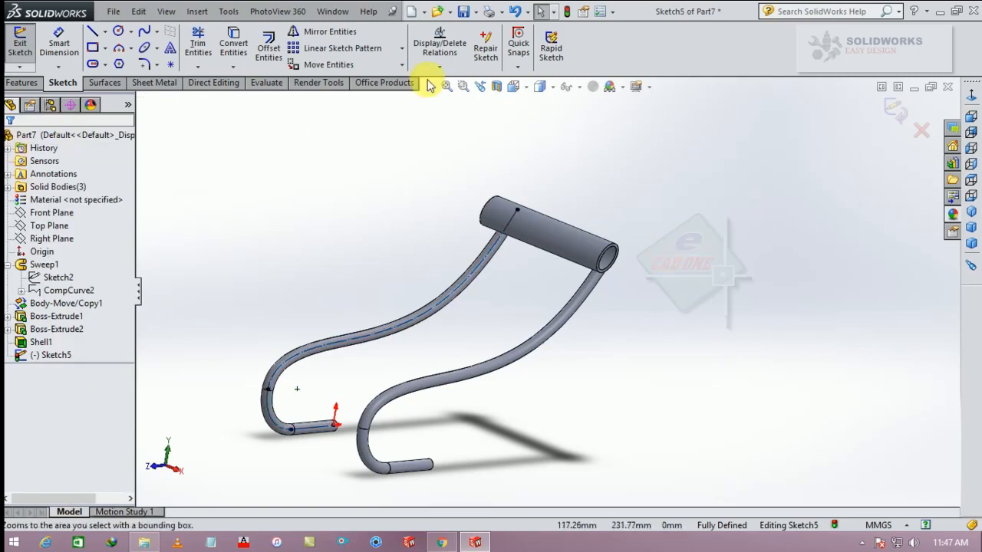
pyautogui.click(890, 114)
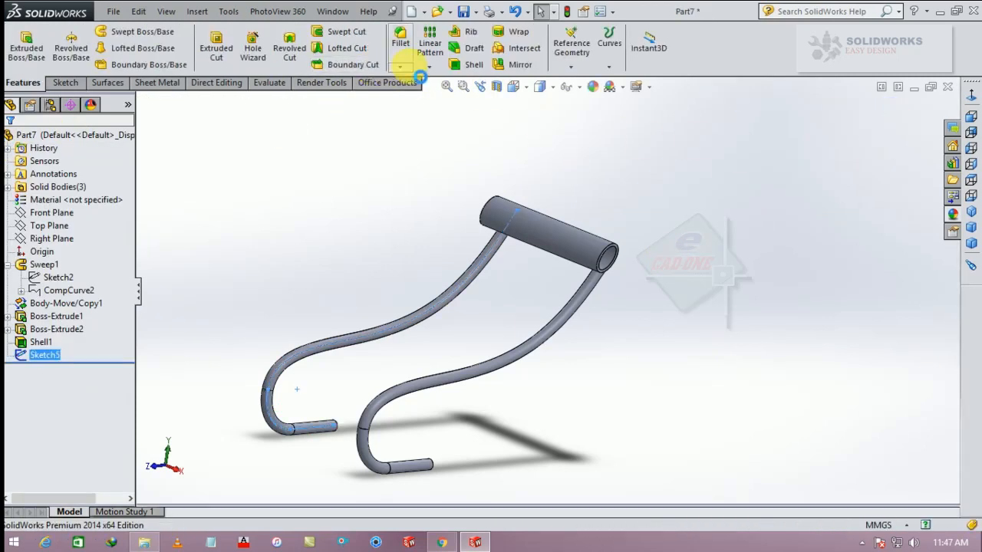
# Step: Set up a Curve Driven Pattern of the hollow elliptical bar body along the spline in Sketch5
pyautogui.click(426, 68)
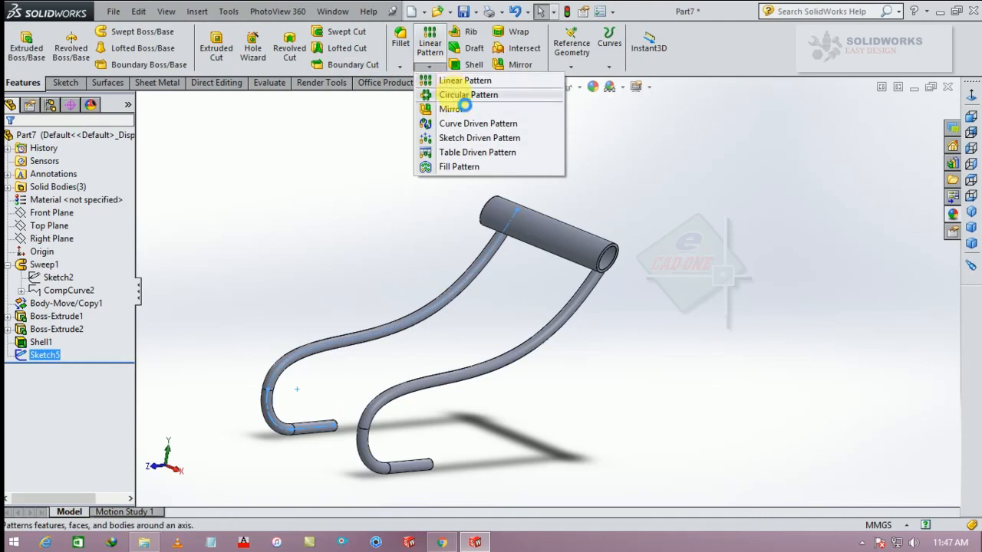
pyautogui.click(451, 123)
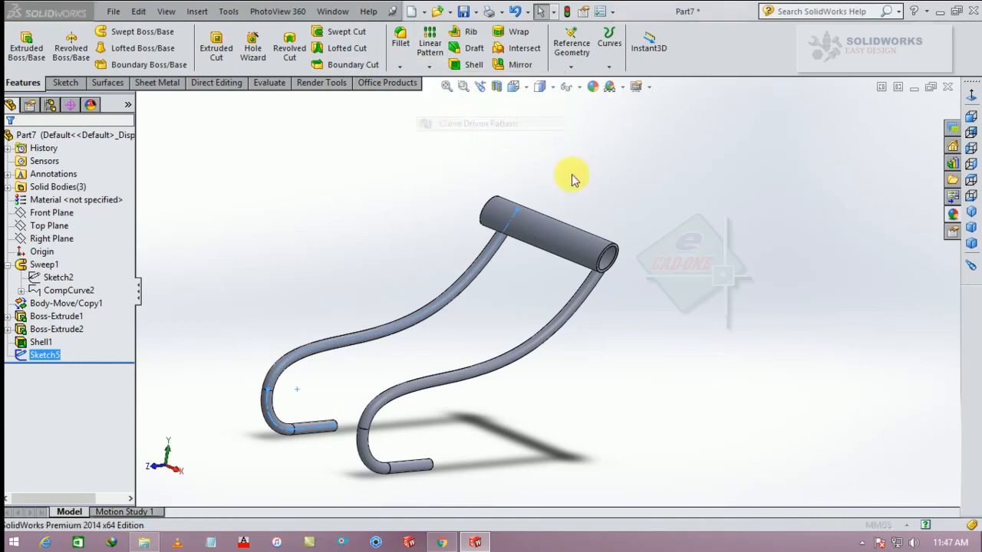
pyautogui.click(586, 283)
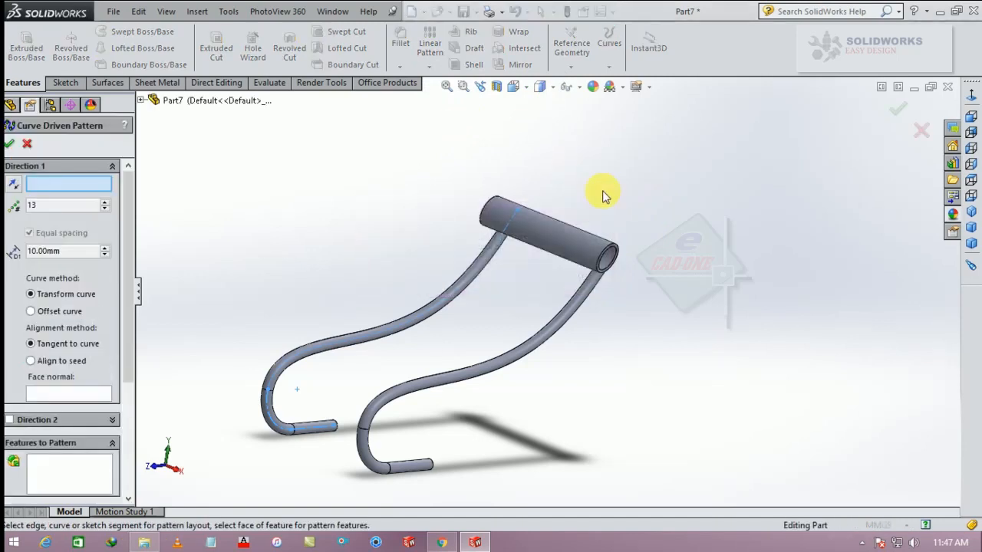
pyautogui.moveTo(602, 191); pyautogui.dragTo(585, 160, button='middle')
pyautogui.moveTo(129, 306); pyautogui.dragTo(132, 384)
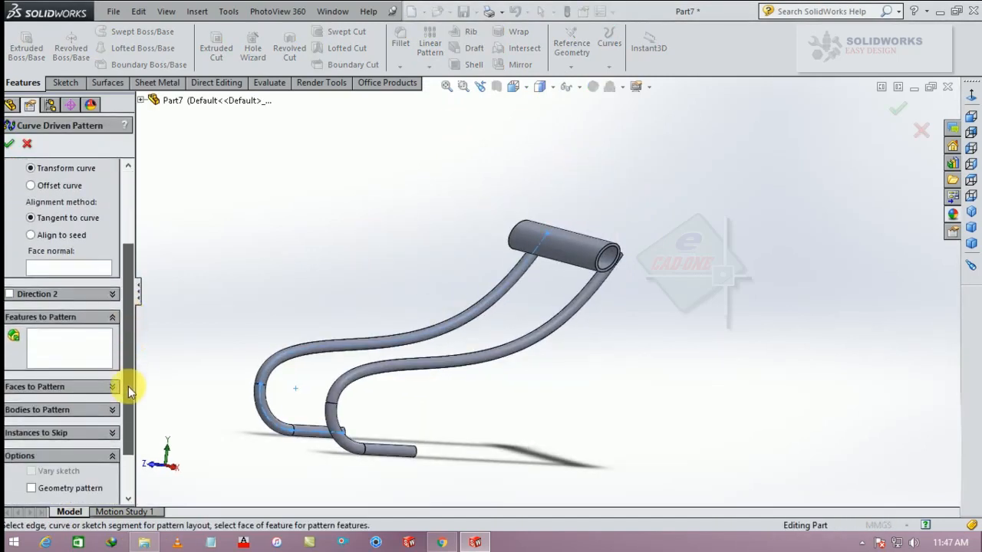
pyautogui.click(110, 403)
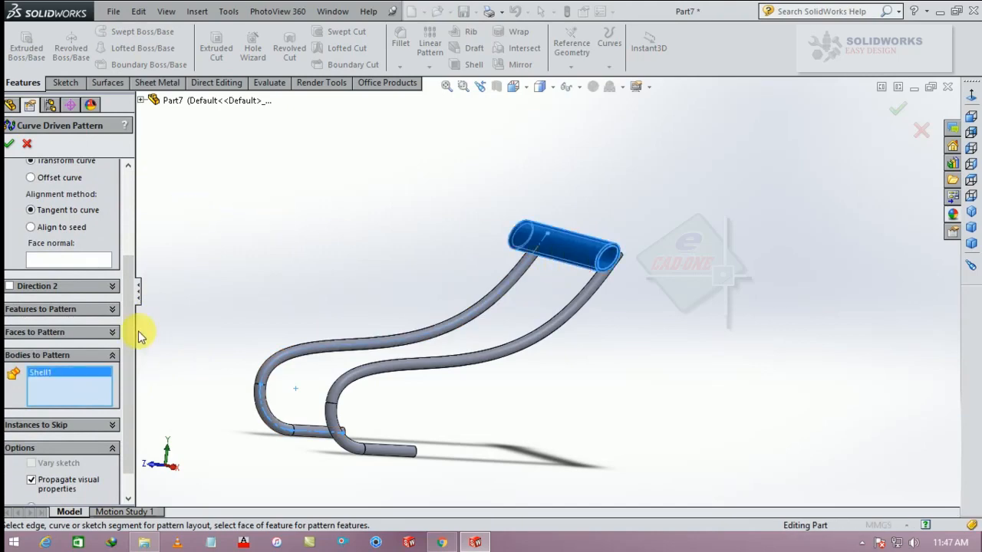
pyautogui.scroll(3, 129, 344)
pyautogui.click(92, 186)
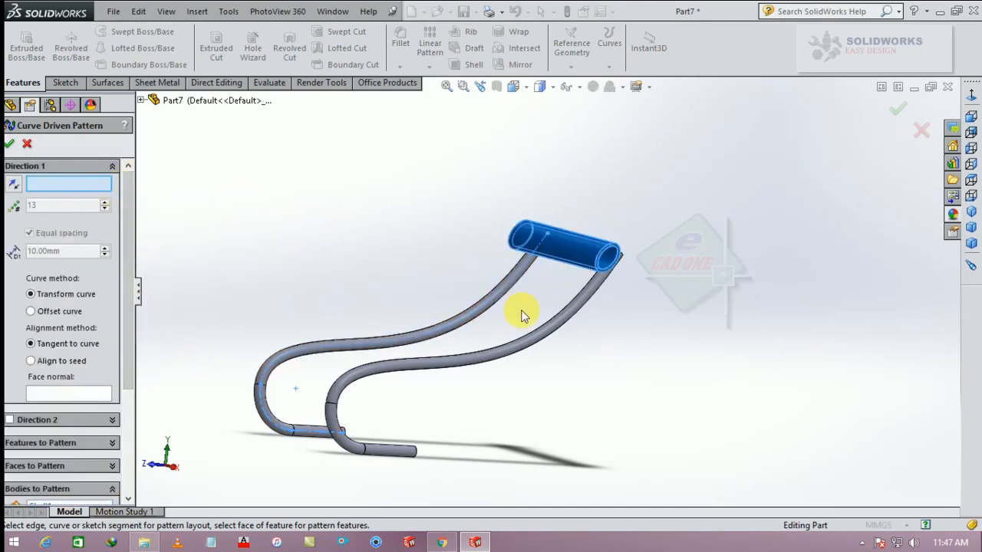
pyautogui.scroll(-3, 421, 339)
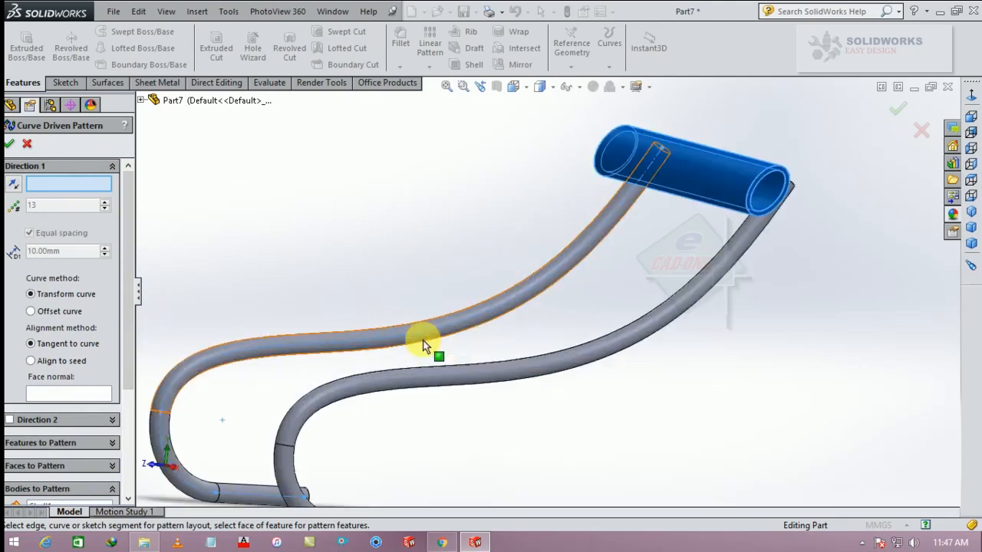
pyautogui.click(421, 340)
pyautogui.scroll(3, 367, 207)
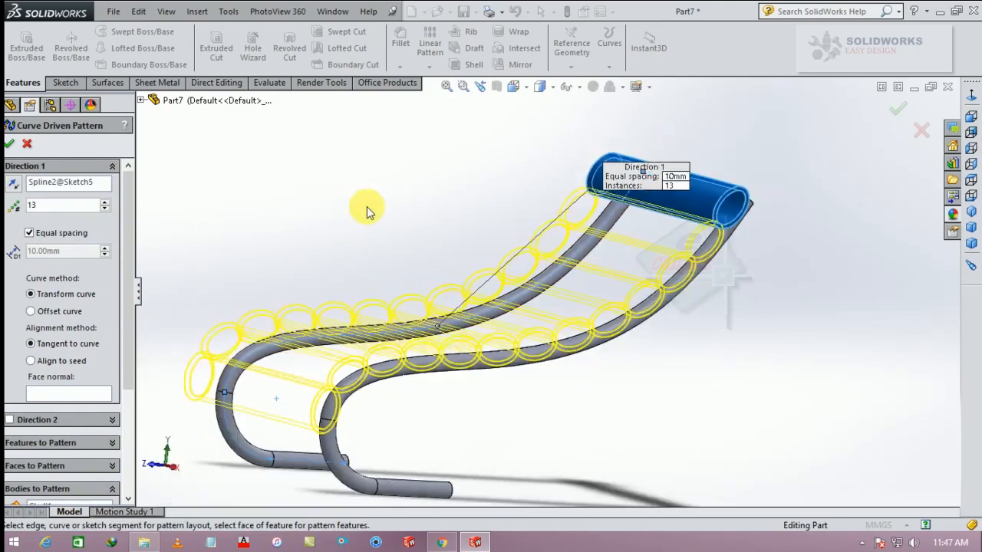
# Step: Create the curve-driven pattern with 13 equally spaced instances, using Transform curve and Tangent to curve
pyautogui.moveTo(414, 238); pyautogui.dragTo(621, 284, button='middle')
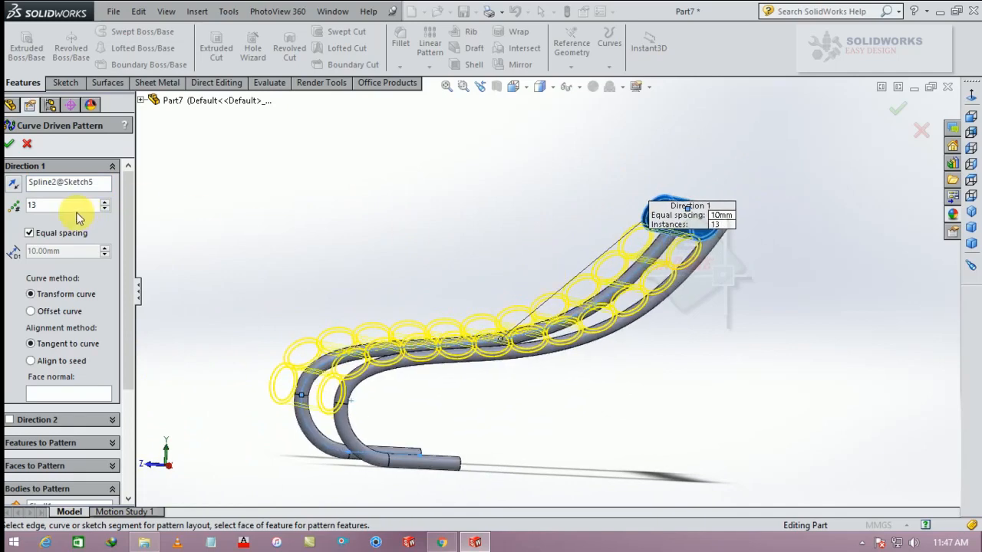
pyautogui.click(105, 204)
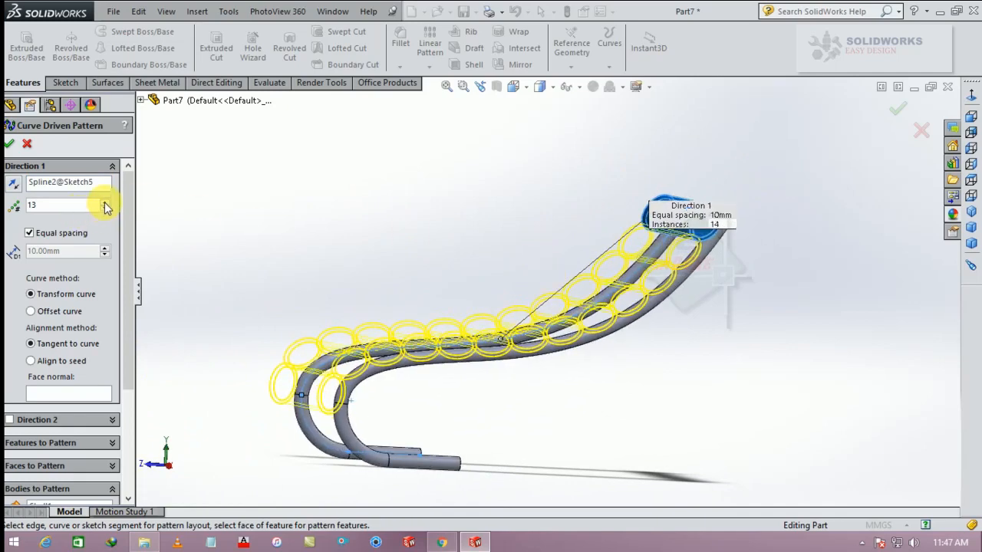
pyautogui.click(106, 209)
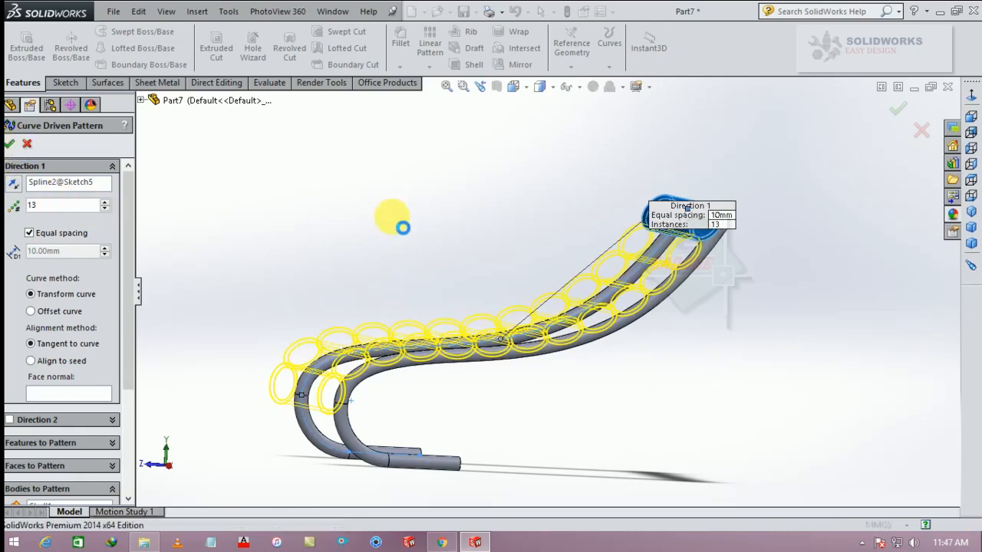
pyautogui.press('Return')
pyautogui.moveTo(432, 241); pyautogui.dragTo(460, 307, button='middle')
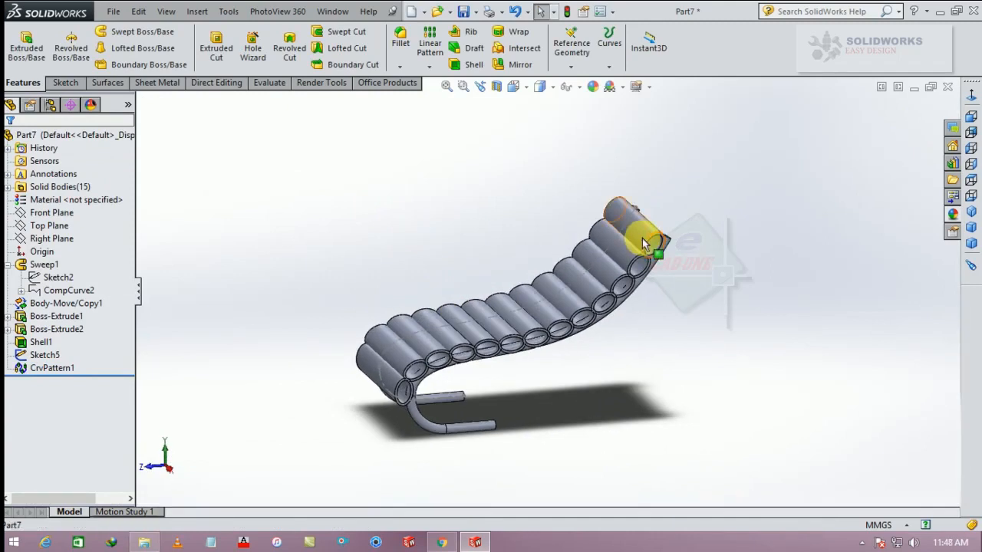
# Step: Hide the original elliptical bar at the upper end of the rods
pyautogui.click(642, 237)
pyautogui.click(696, 194)
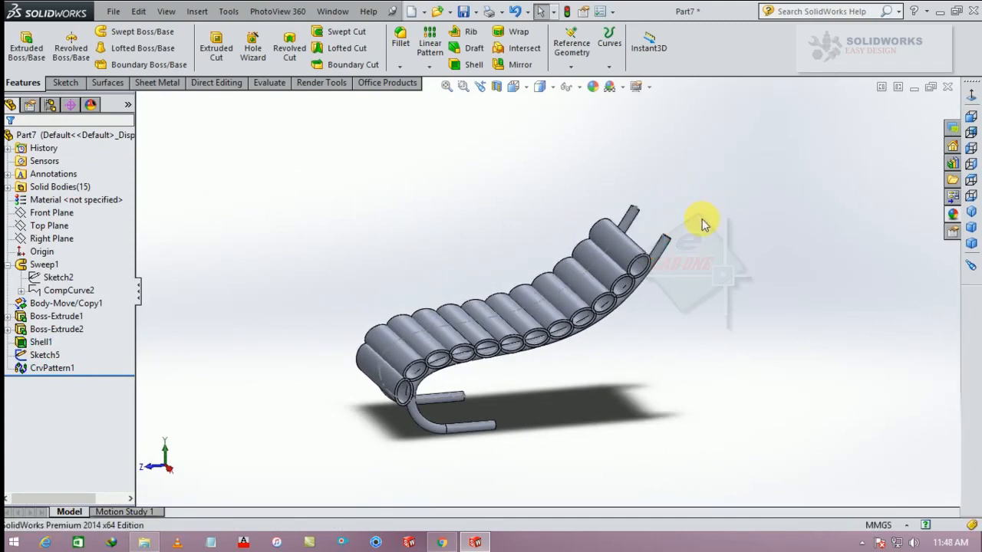
pyautogui.moveTo(701, 220); pyautogui.dragTo(677, 252, button='middle')
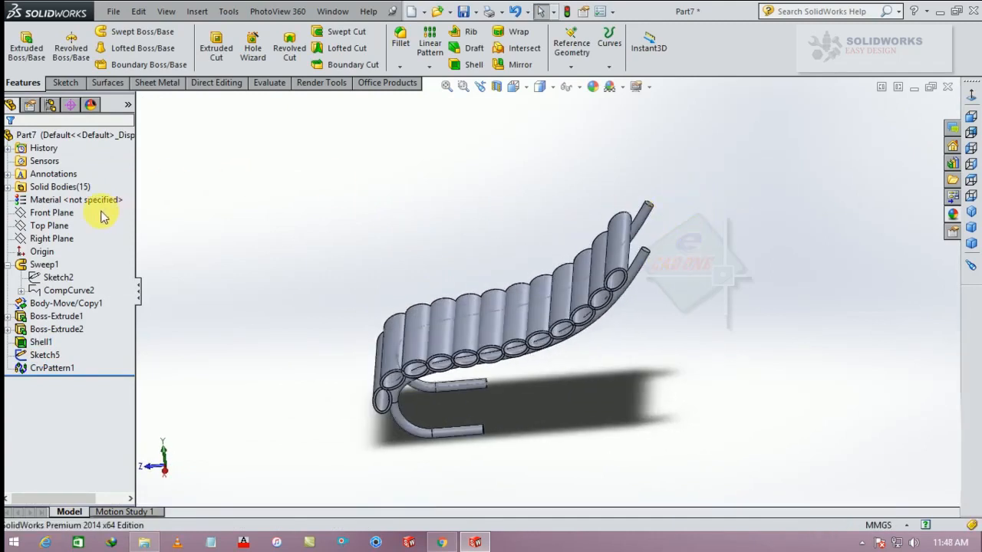
# Step: Start a sketch on the Right Plane and draw a circle of about 3 mm radius centred on the rod's upper end
pyautogui.click(52, 214)
pyautogui.click(66, 237)
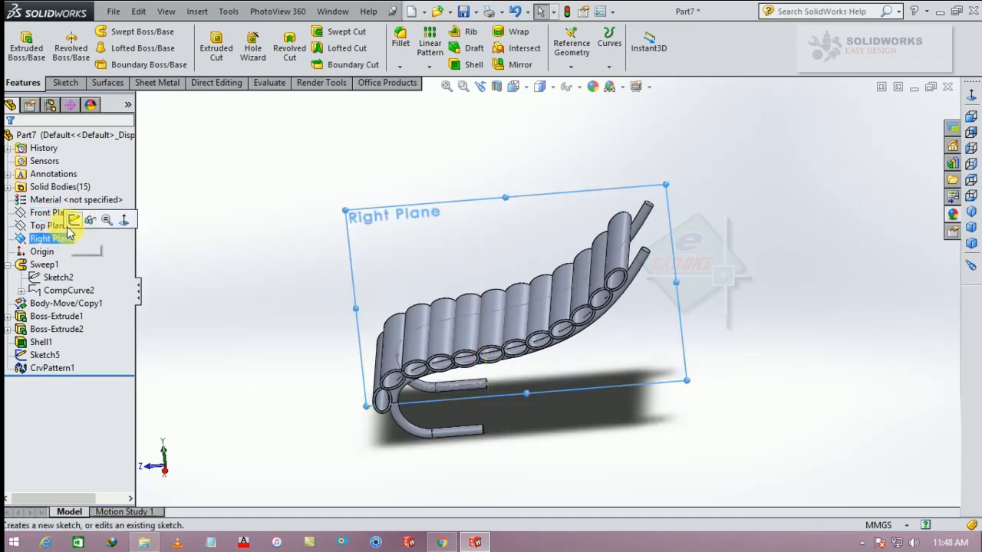
pyautogui.click(73, 221)
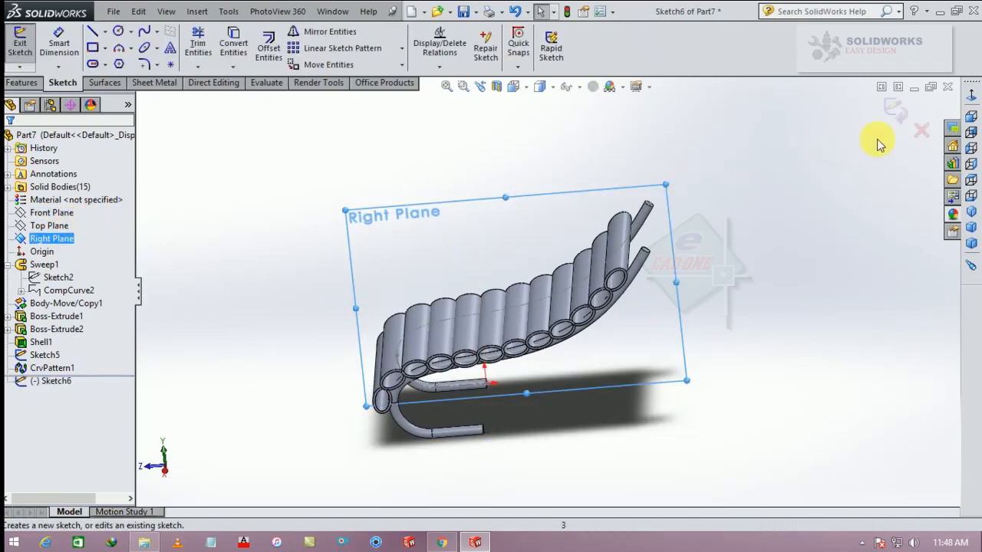
pyautogui.click(970, 94)
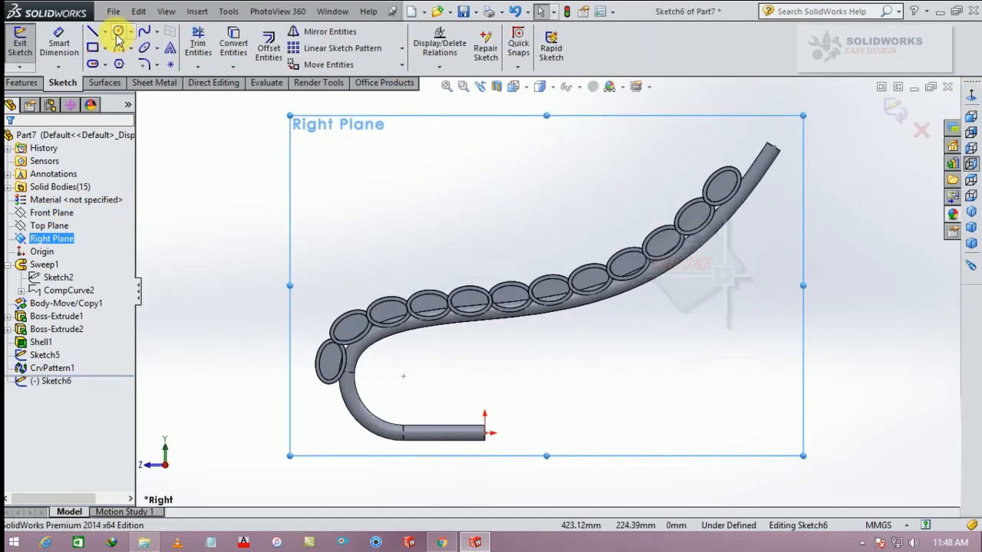
pyautogui.scroll(-5, 767, 167)
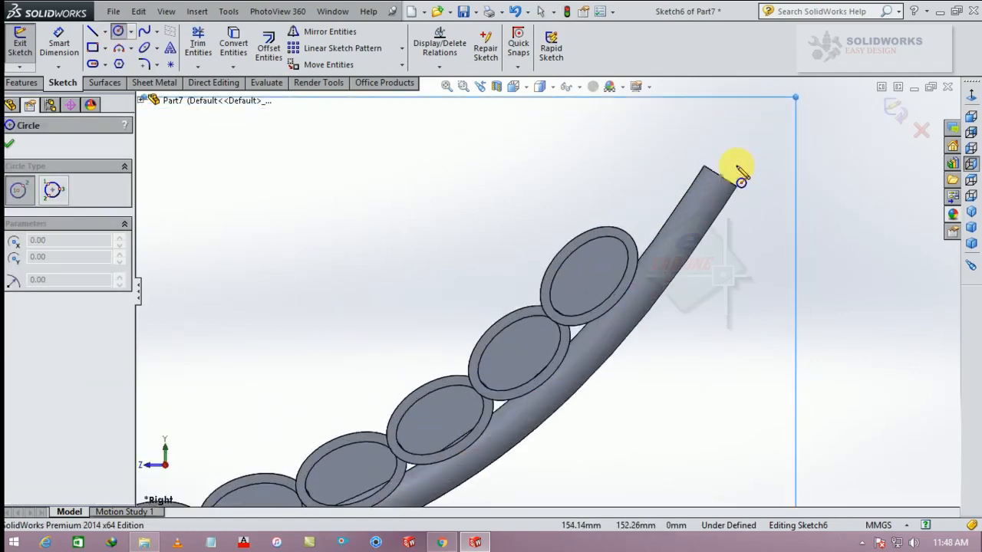
pyautogui.click(720, 176)
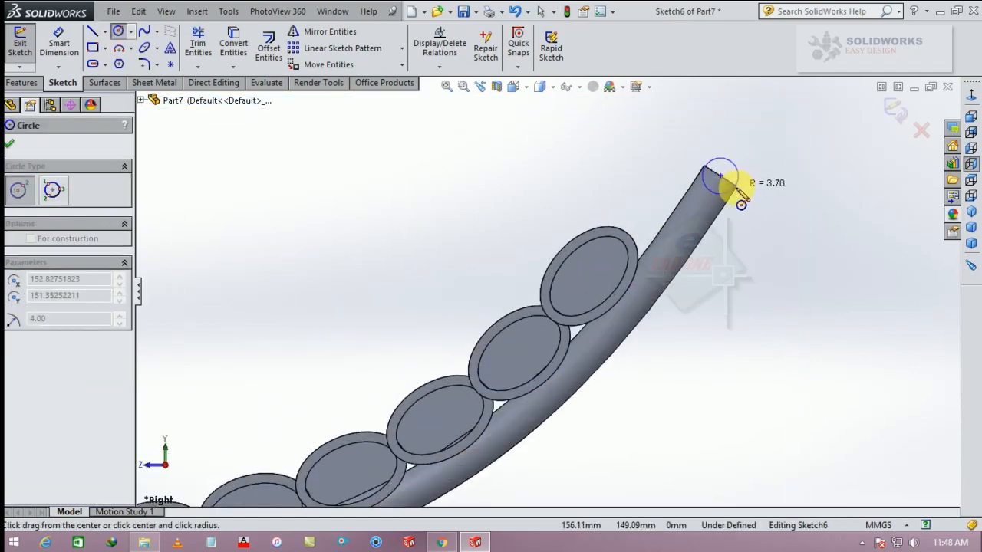
pyautogui.click(730, 189)
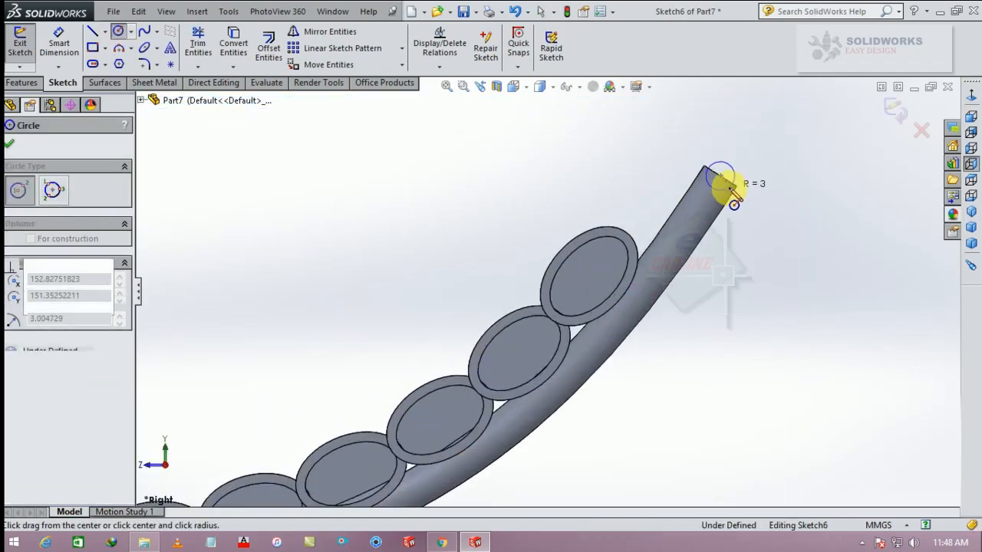
pyautogui.click(10, 144)
# Step: Dimension the circle's diameter as 6 mm
pyautogui.click(56, 48)
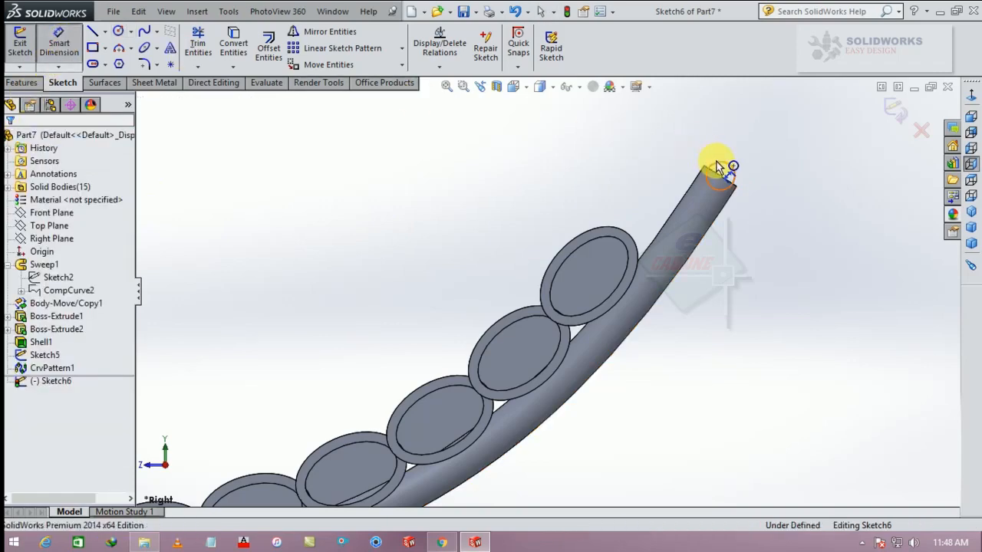
pyautogui.click(718, 162)
pyautogui.click(751, 173)
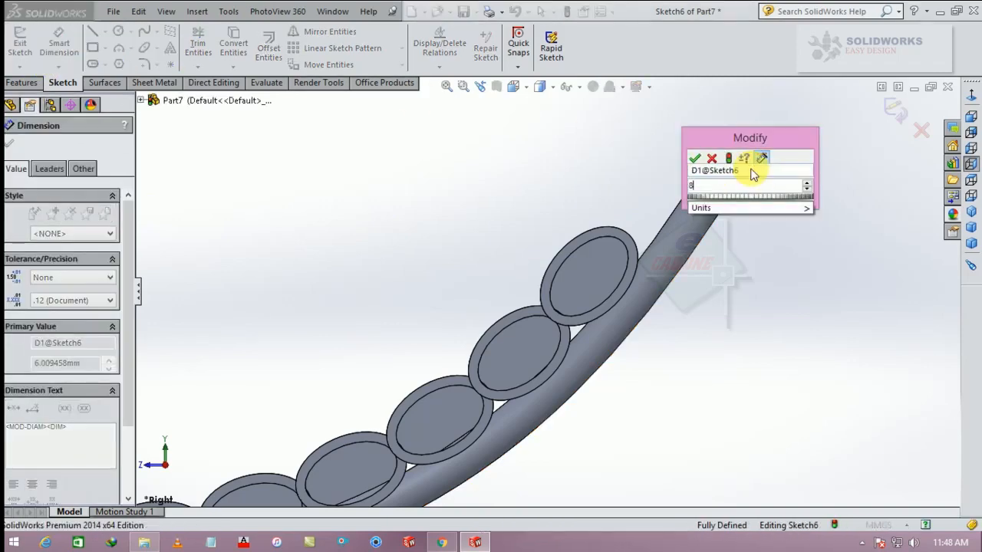
pyautogui.press('Return')
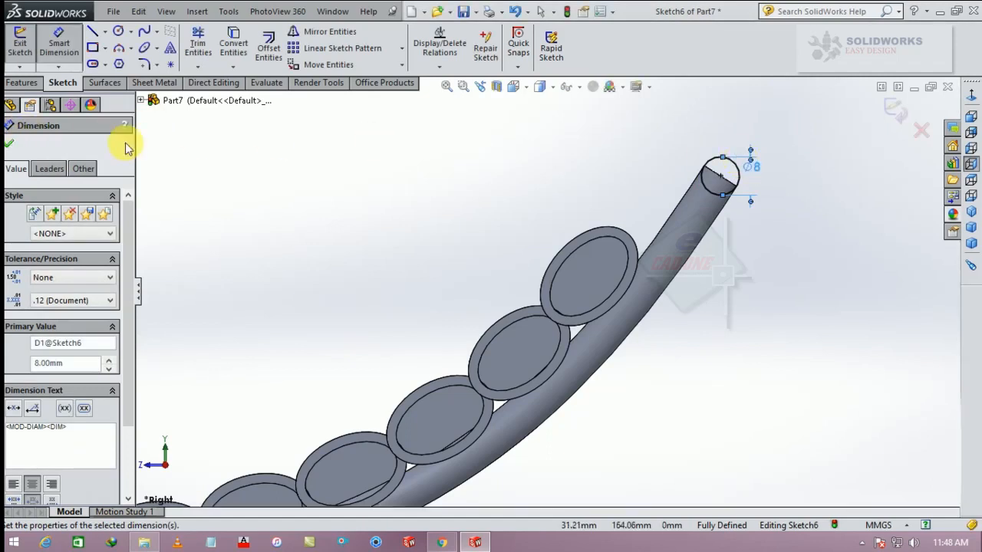
pyautogui.doubleClick(757, 163)
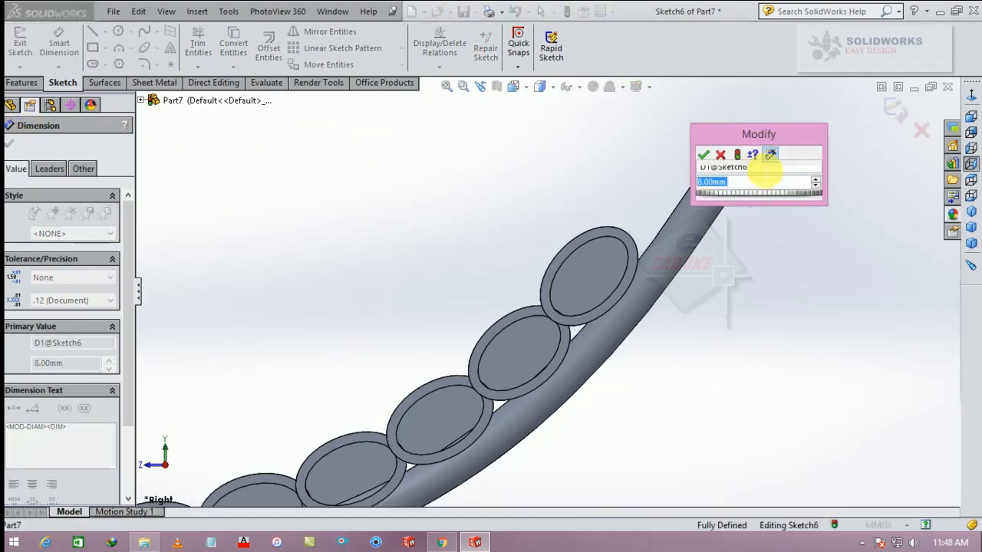
pyautogui.write('6')
pyautogui.press('Return')
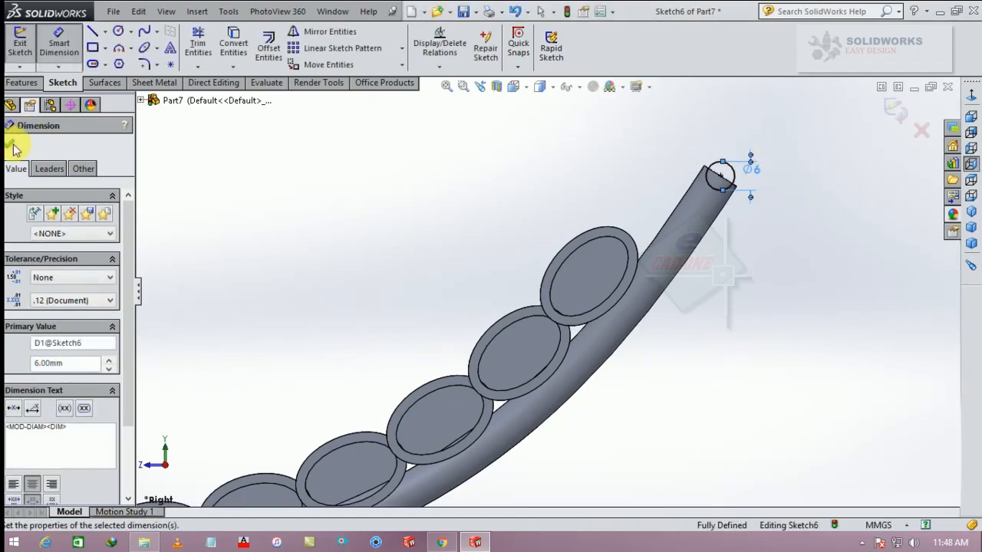
pyautogui.click(13, 146)
# Step: Extrude the 6 mm circle 100 mm toward the second rod as a crossbar, with Merge result on
pyautogui.click(21, 82)
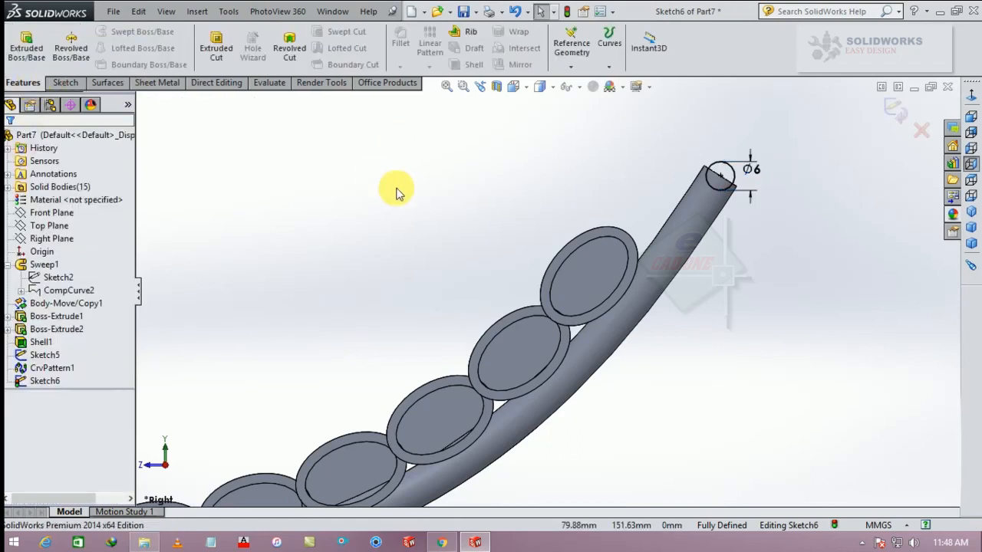
pyautogui.click(26, 46)
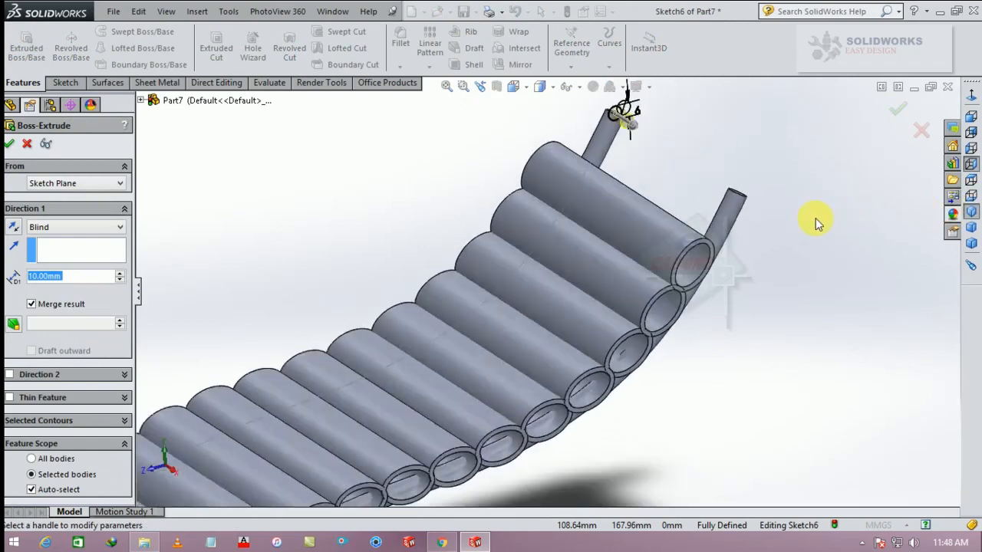
pyautogui.scroll(-4, 629, 129)
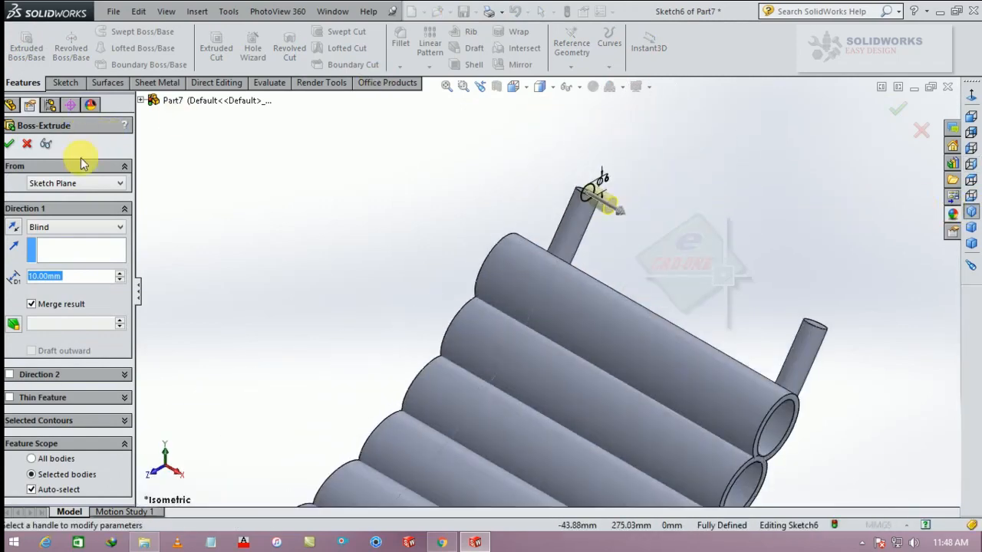
pyautogui.click(119, 274)
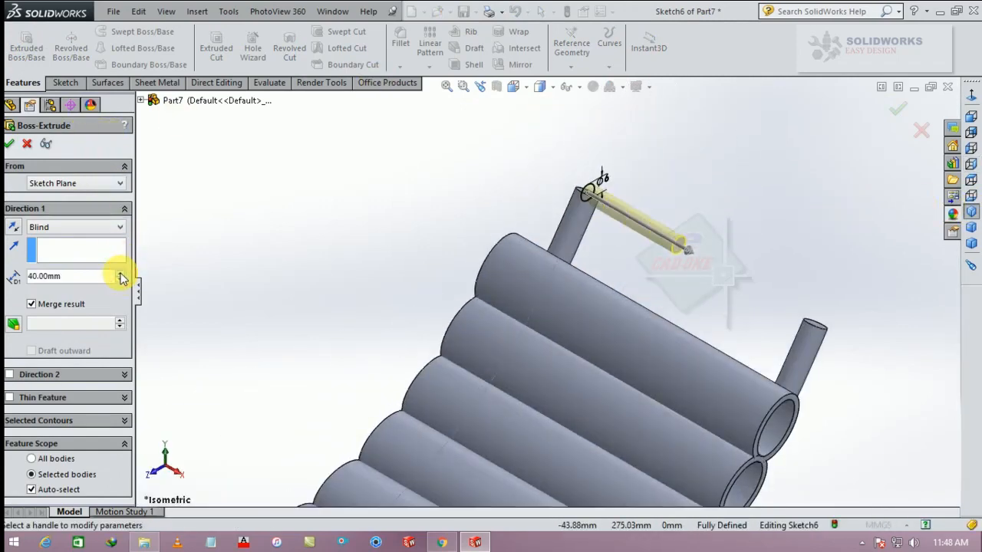
pyautogui.click(120, 273)
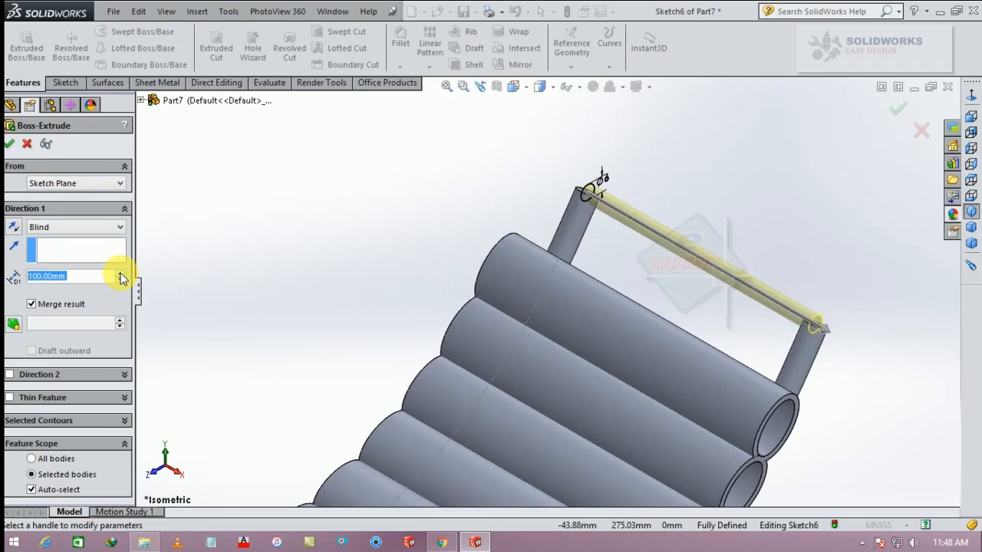
pyautogui.click(10, 143)
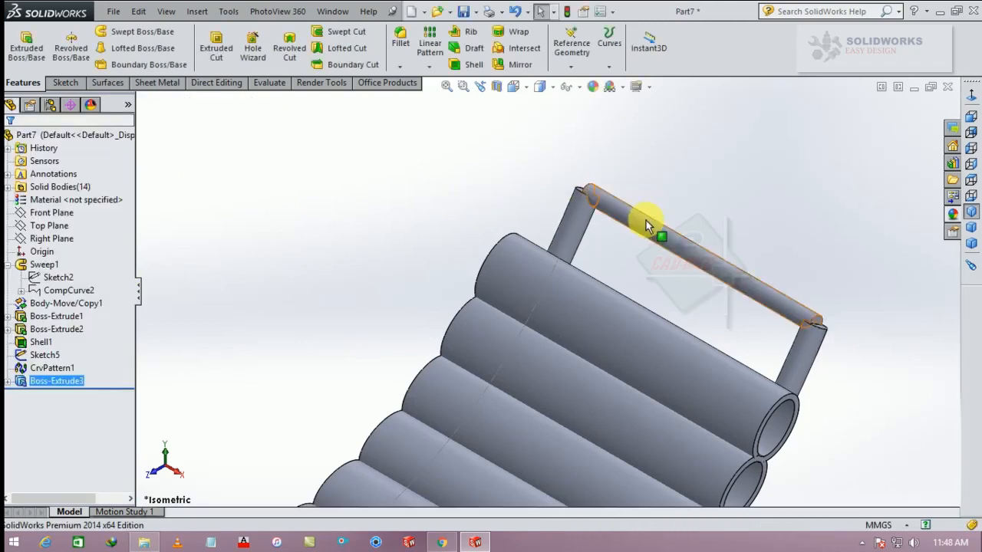
# Step: Edit the round crossbar's extrusion so that Merge result is off, keeping the 100 mm depth
pyautogui.click(646, 220)
pyautogui.click(687, 172)
pyautogui.moveTo(688, 173)
pyautogui.mouseDown(button='middle')
pyautogui.moveTo(681, 181)
pyautogui.moveTo(678, 171)
pyautogui.mouseUp(button='middle')
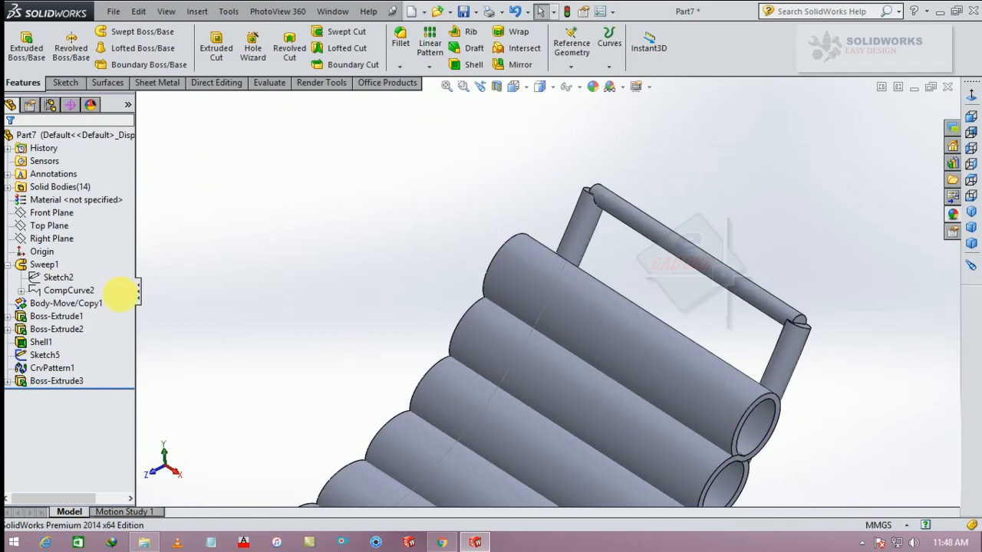
pyautogui.click(57, 381)
pyautogui.click(50, 342)
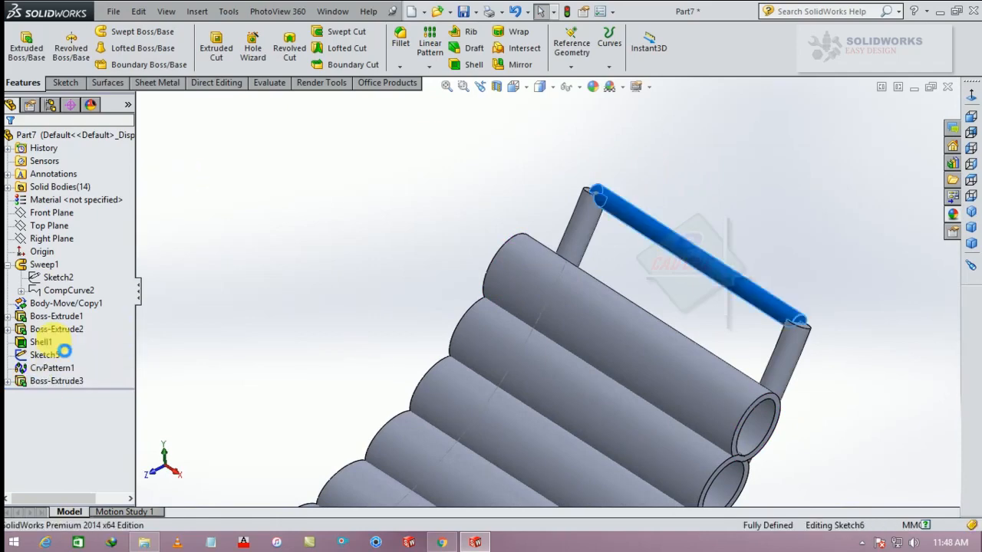
pyautogui.click(47, 309)
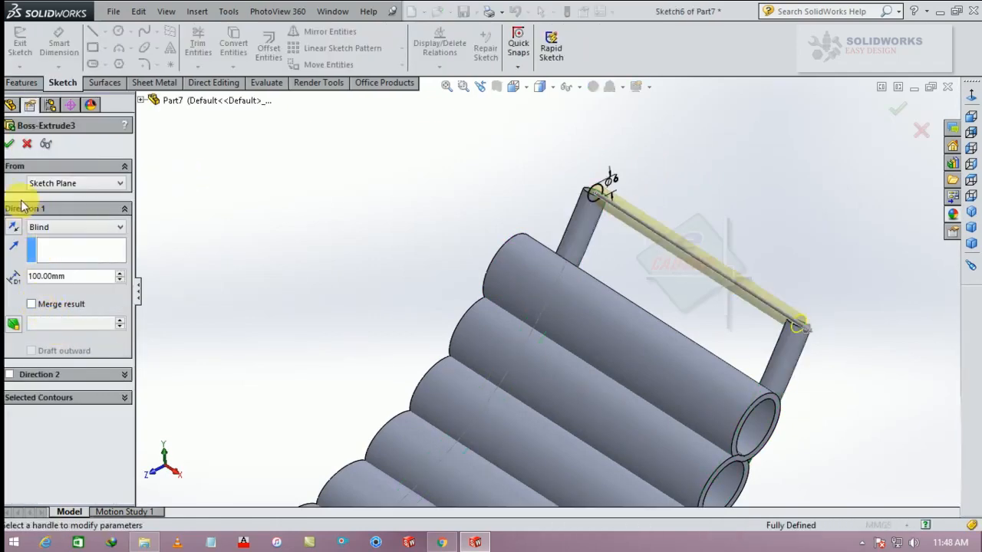
pyautogui.click(11, 145)
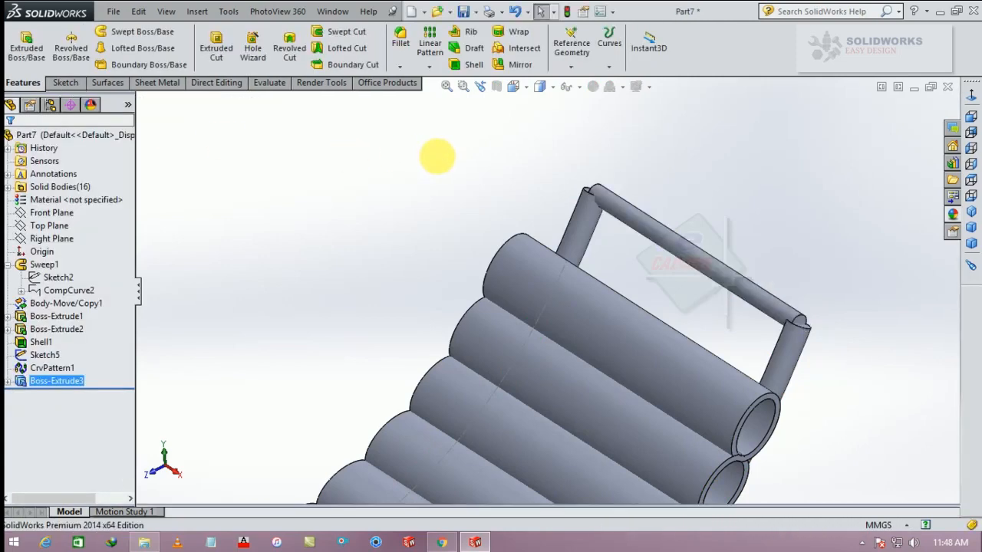
# Step: Hide the round crossbar, start a sketch on the first rod's upper end face and convert that face's outline into the sketch
pyautogui.click(636, 221)
pyautogui.click(693, 179)
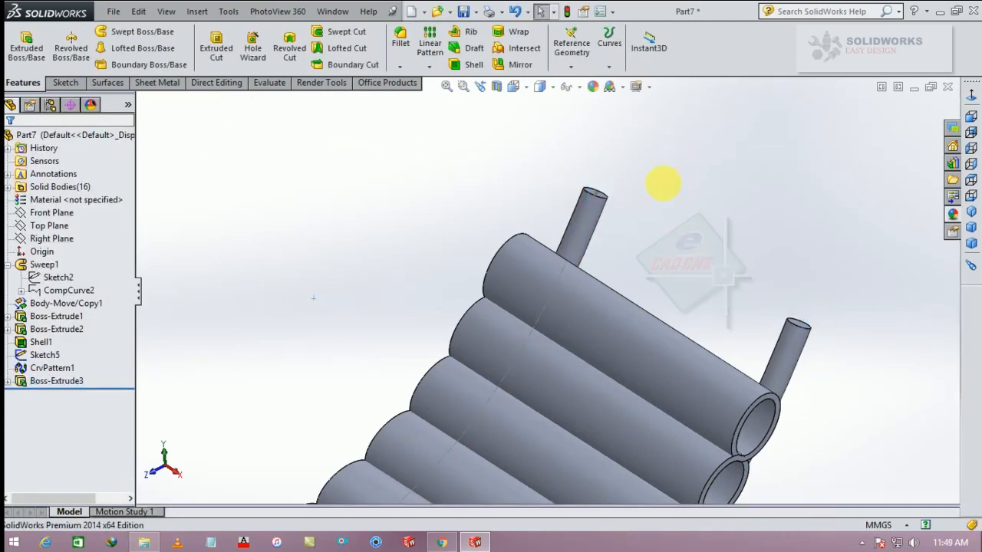
pyautogui.moveTo(658, 188); pyautogui.dragTo(393, 125, button='middle')
pyautogui.scroll(-3, 606, 138)
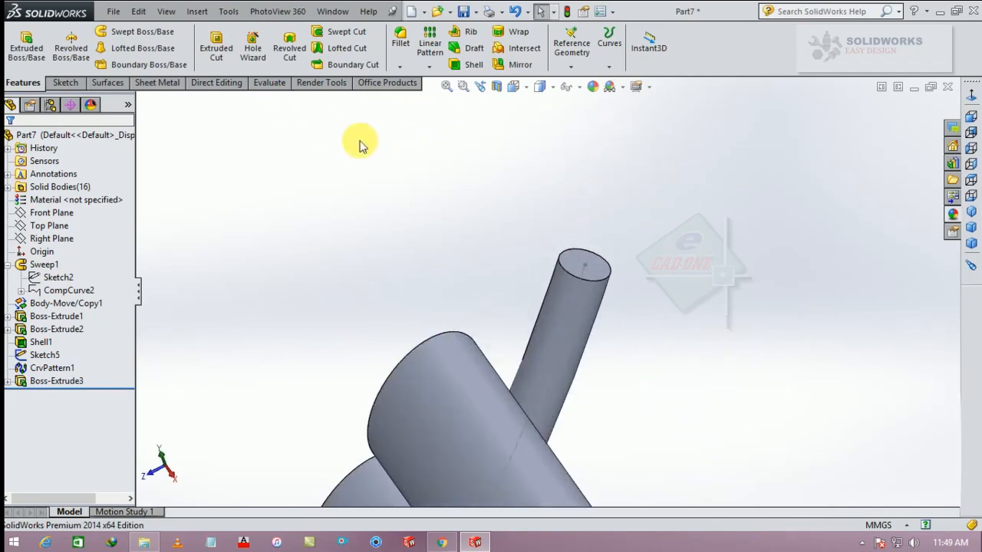
pyautogui.click(580, 262)
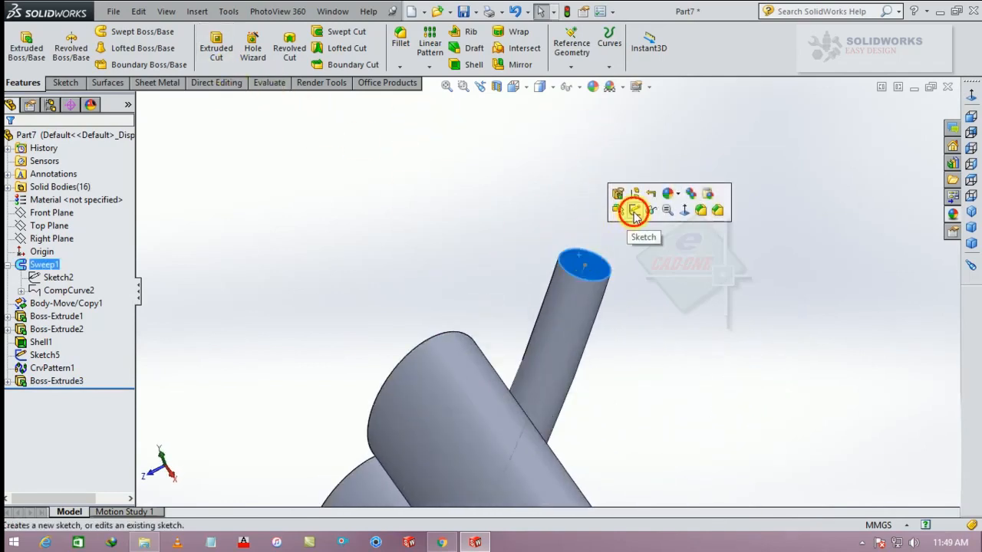
pyautogui.click(632, 210)
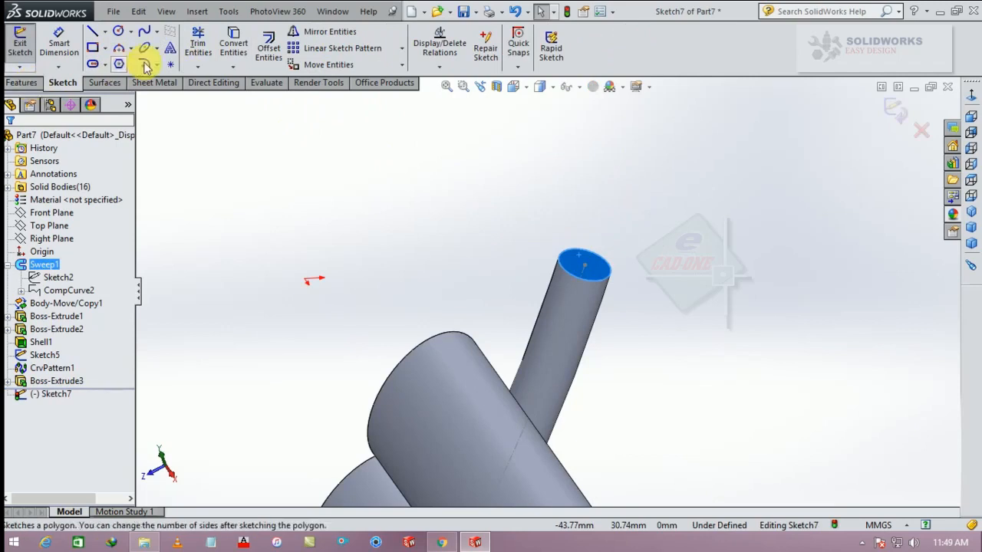
pyautogui.click(234, 46)
# Step: Extrude the converted circle 30 mm outward with Merge result on to lengthen the first rod
pyautogui.click(33, 86)
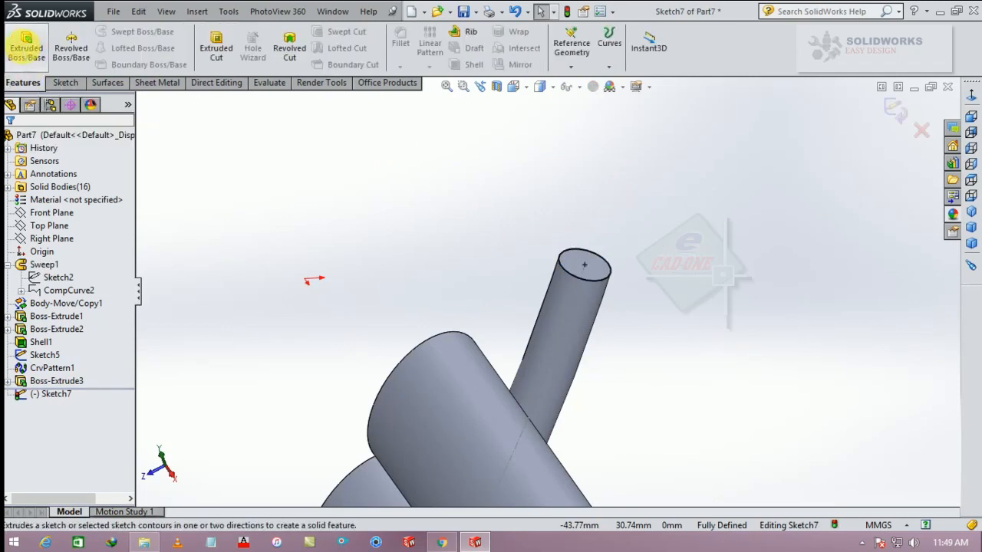
pyautogui.click(26, 46)
pyautogui.scroll(8, 330, 261)
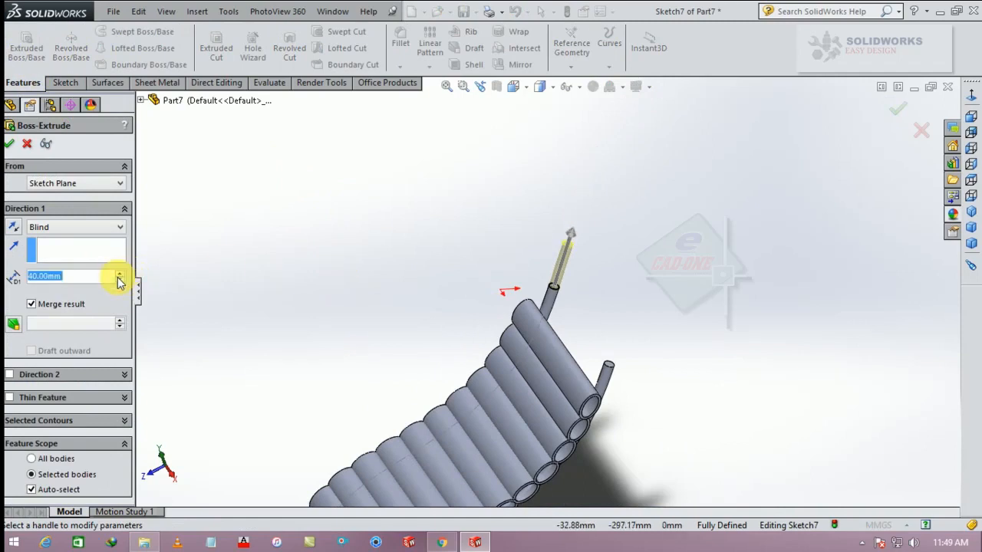
pyautogui.click(11, 147)
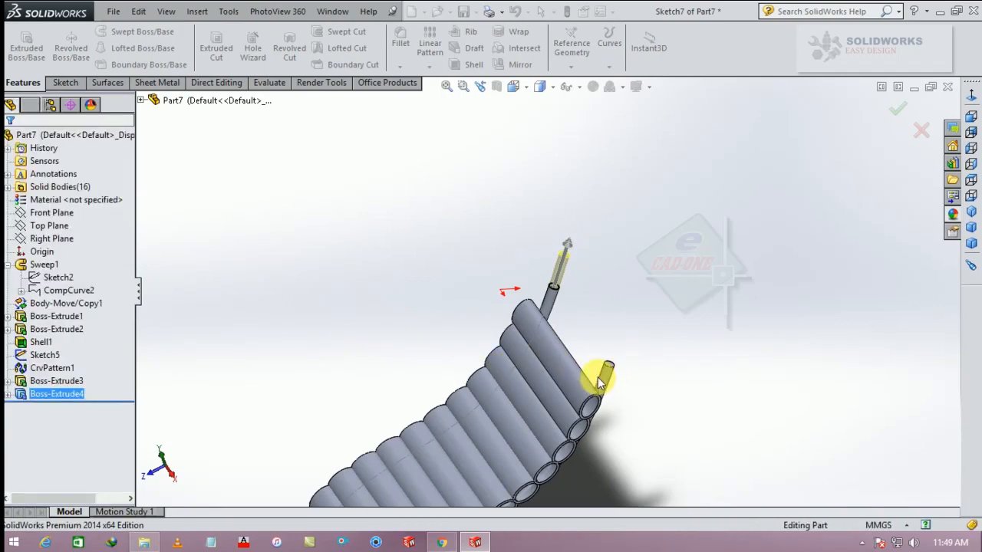
# Step: Sketch on the second rod's upper end face, convert its outline and extrude it 30 mm outward with Merge result on
pyautogui.scroll(-6, 595, 365)
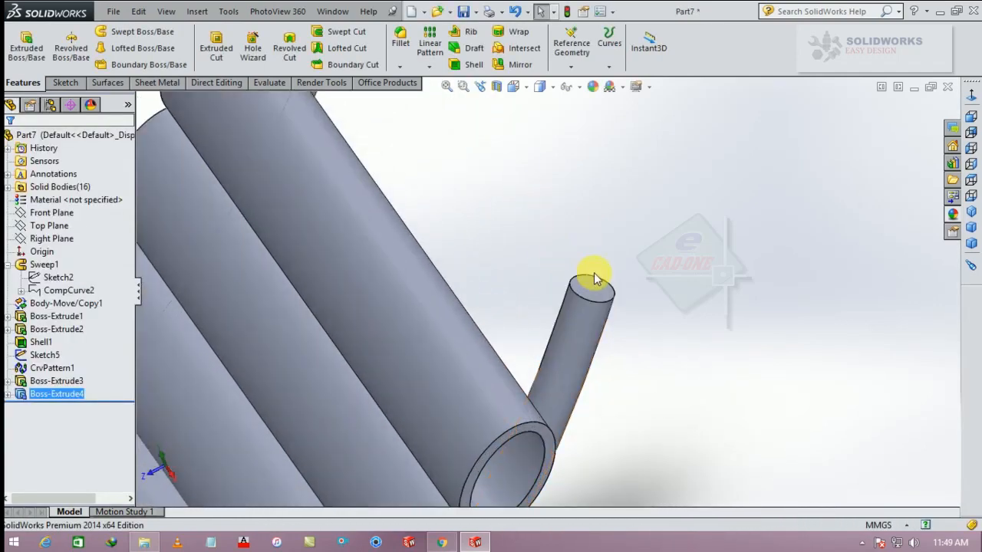
pyautogui.click(595, 290)
pyautogui.click(648, 246)
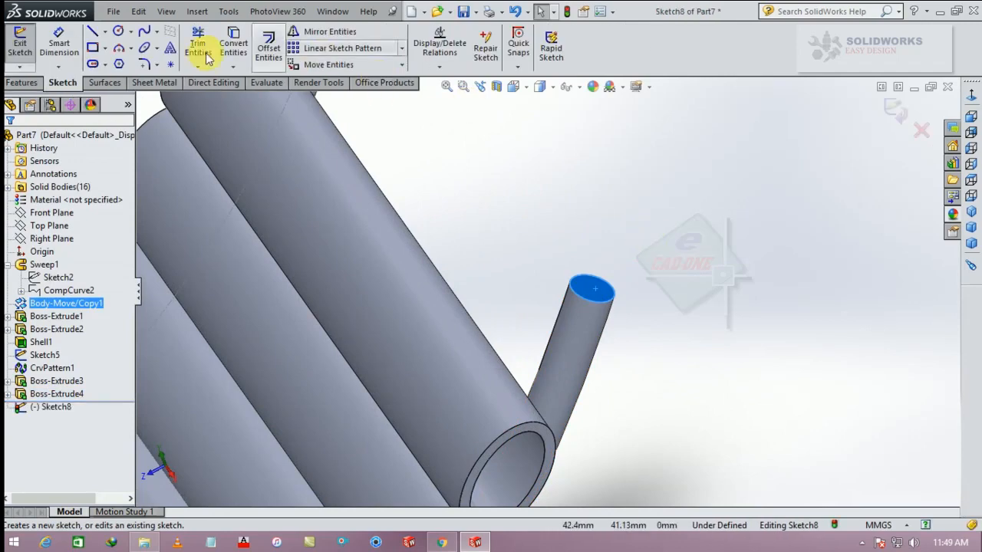
pyautogui.click(230, 42)
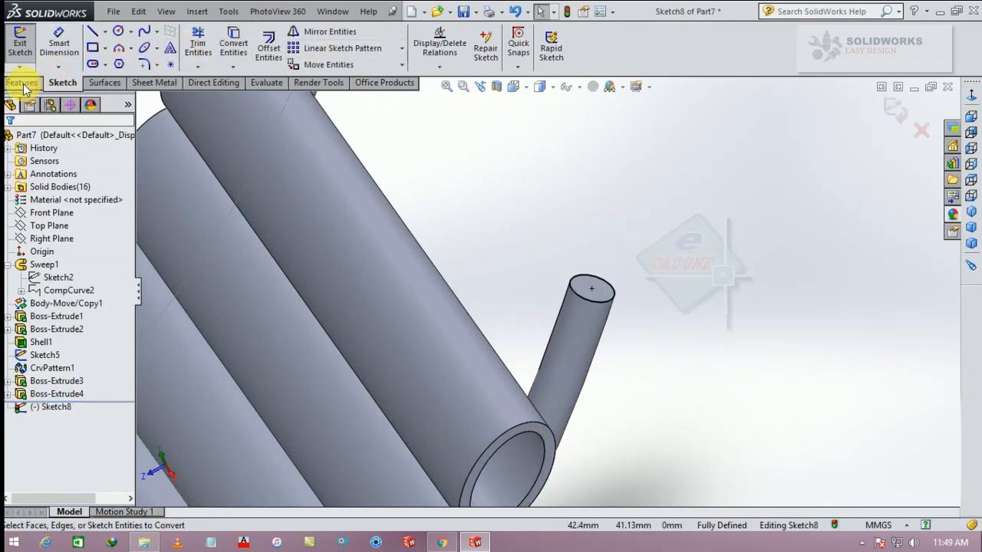
pyautogui.click(22, 83)
pyautogui.click(26, 46)
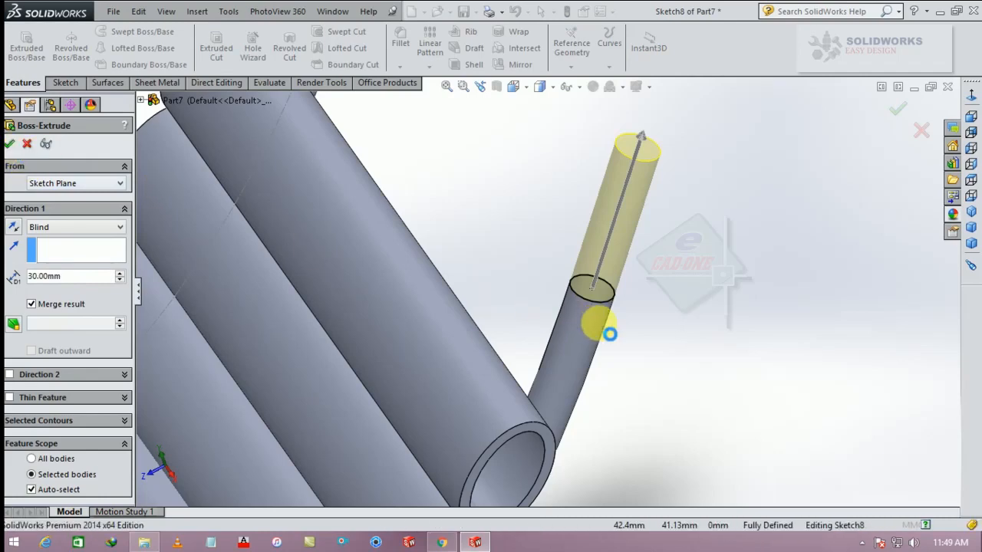
pyautogui.scroll(6, 600, 324)
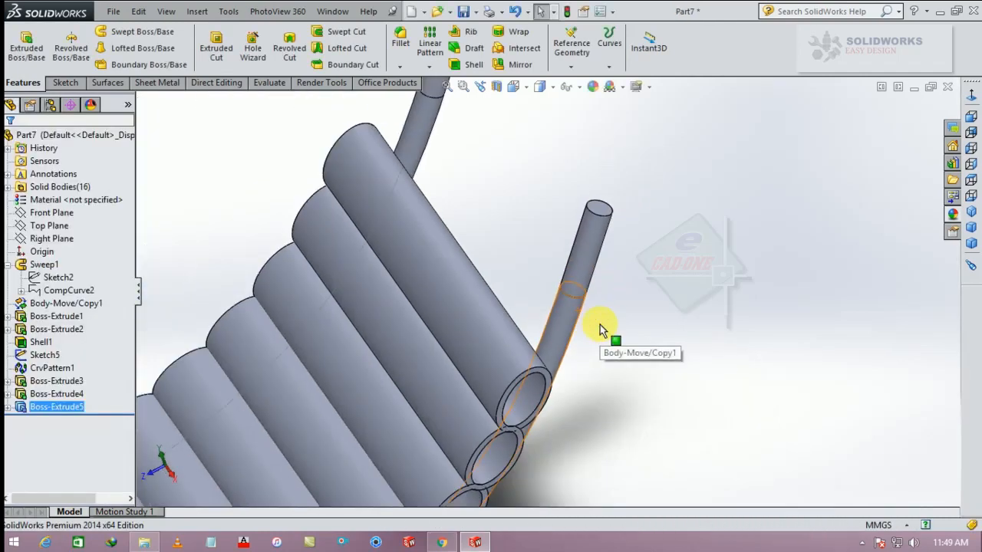
pyautogui.click(495, 207)
pyautogui.click(483, 163)
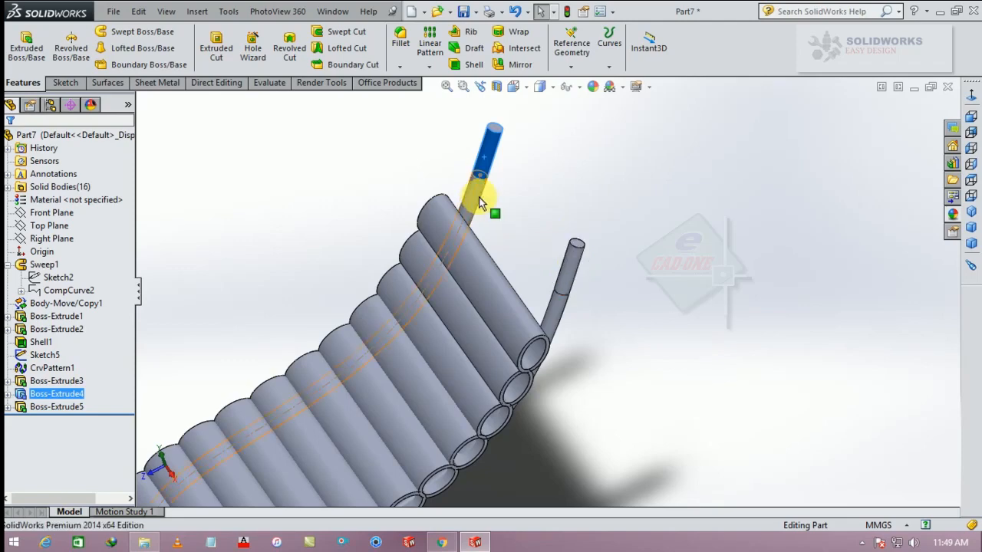
pyautogui.click(664, 219)
pyautogui.scroll(3, 664, 219)
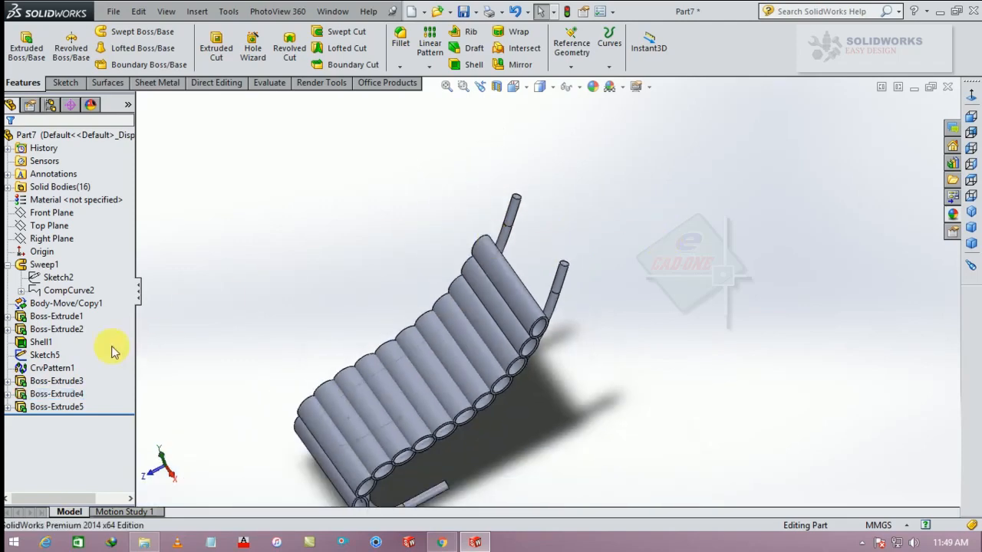
# Step: Show the original elliptical bar at the rods' upper end, and hide it again
pyautogui.click(40, 318)
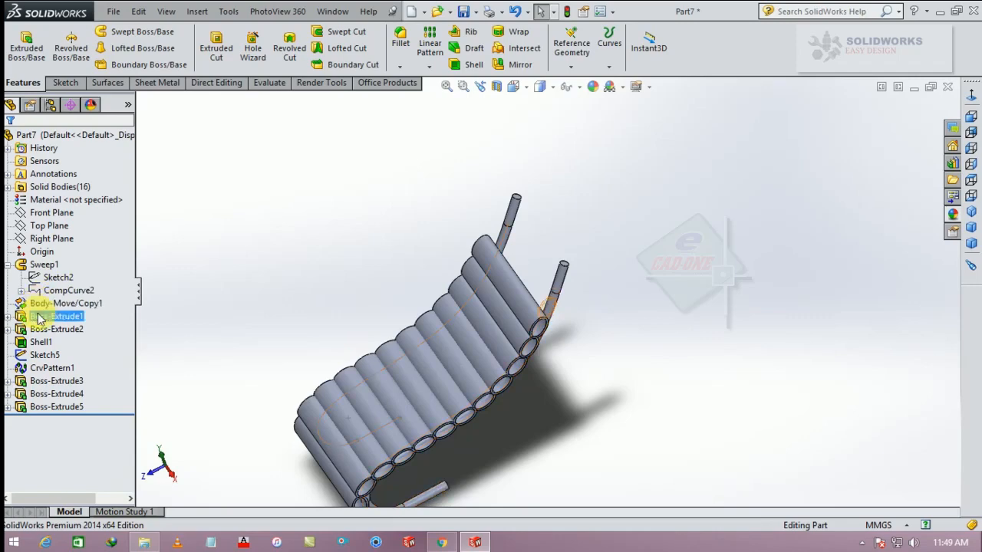
pyautogui.click(63, 382)
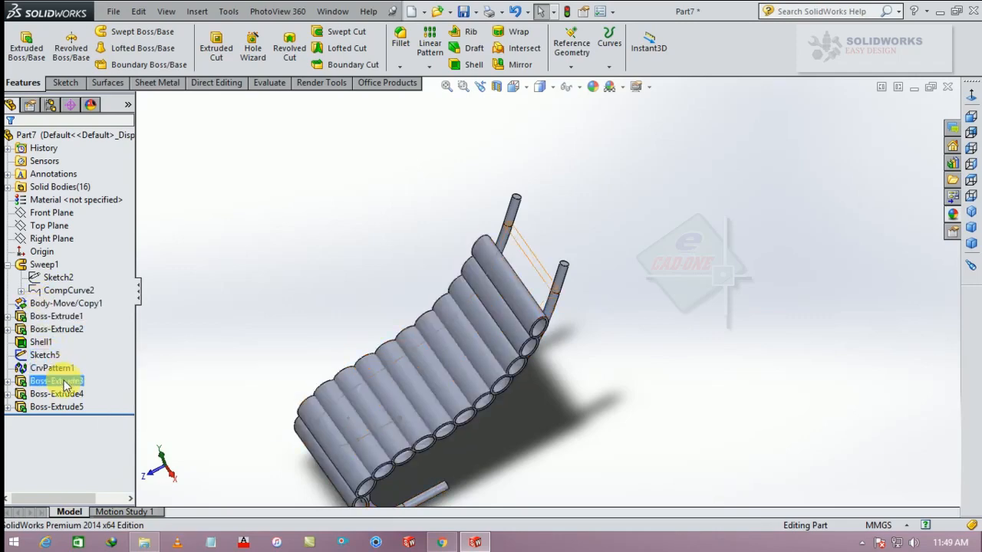
pyautogui.click(46, 354)
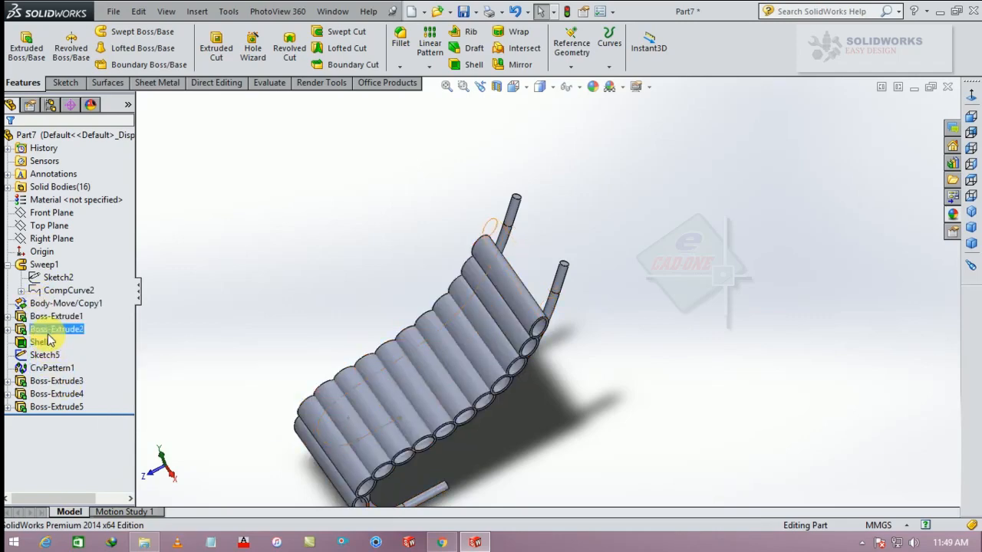
pyautogui.keyDown('ctrl'); pyautogui.click(57, 317); pyautogui.keyUp('ctrl')
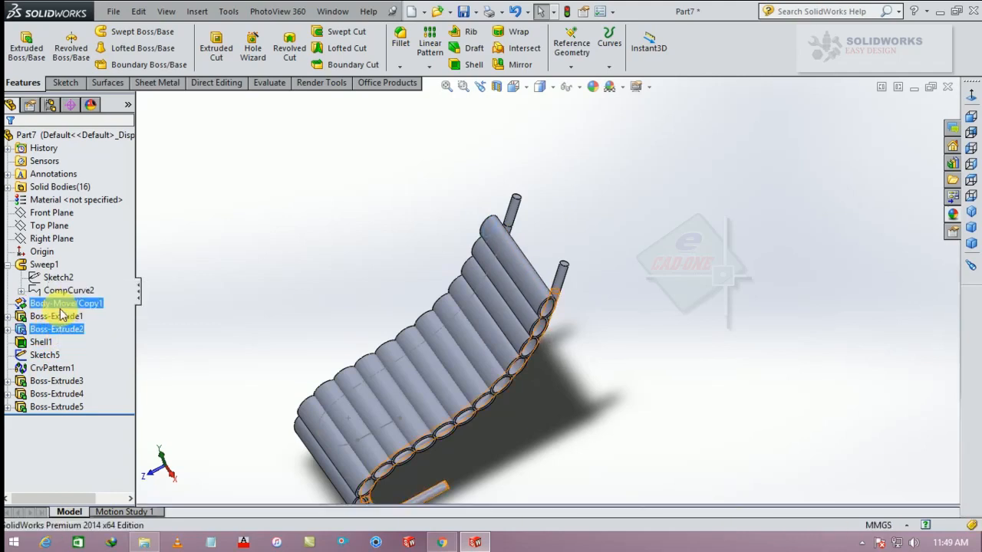
pyautogui.click(56, 319)
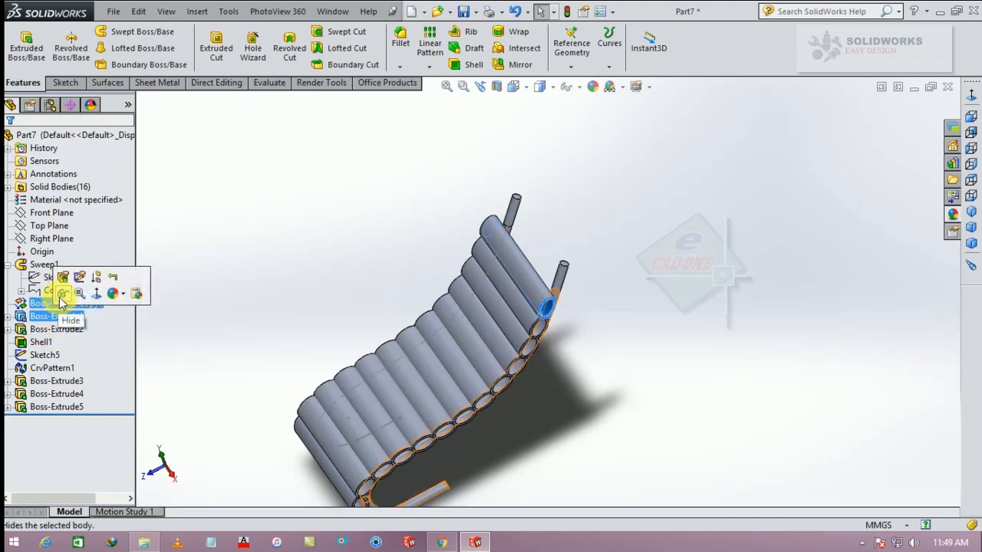
pyautogui.click(61, 297)
# Step: Hide the copied second rod, and undo the hiding
pyautogui.click(59, 305)
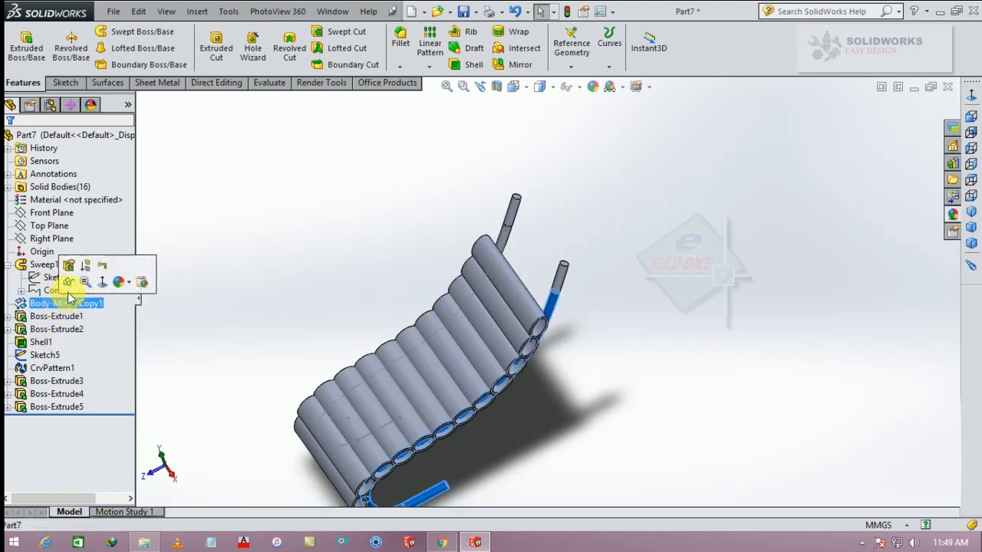
pyautogui.click(69, 283)
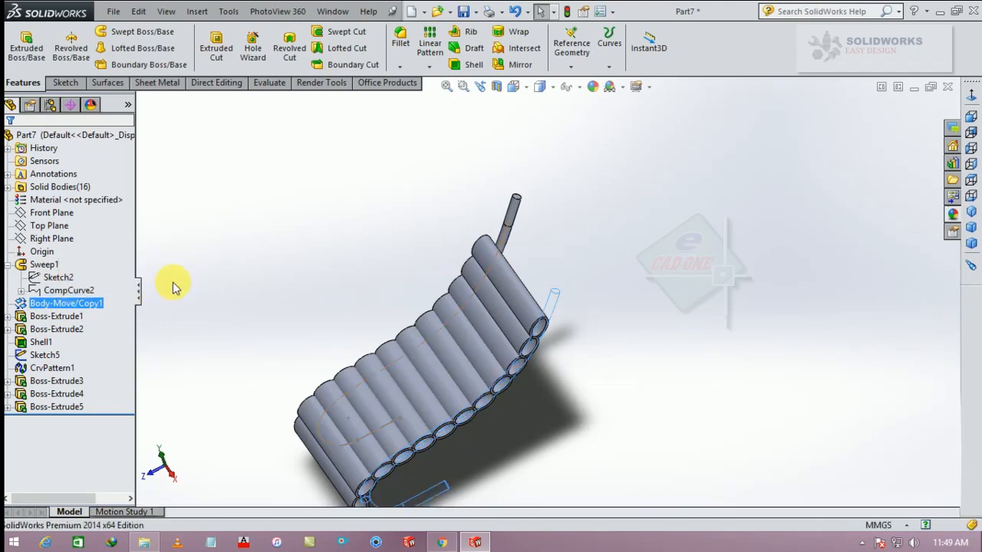
pyautogui.hotkey('ctrl', 'z')
pyautogui.hotkey('ctrl', 'z')
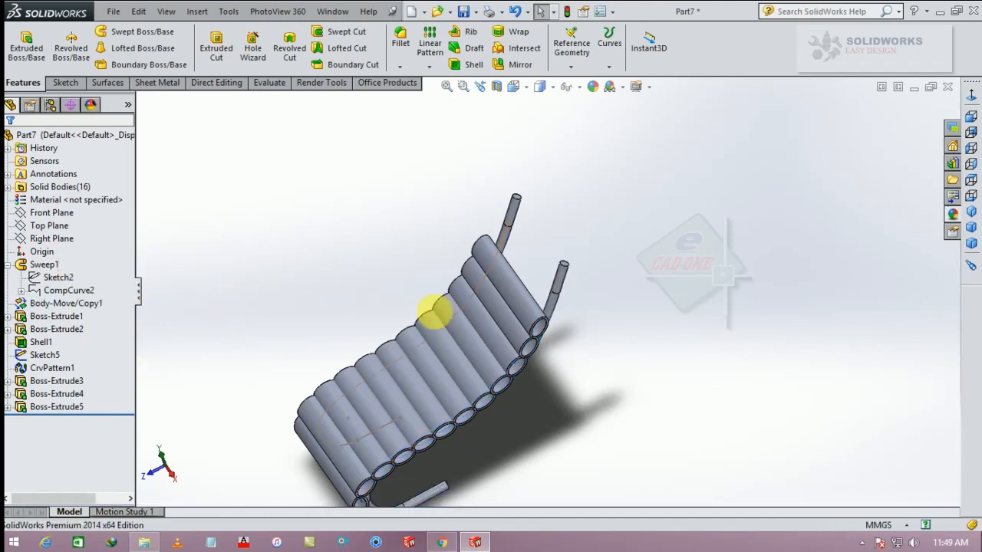
# Step: Show the hidden round crossbar between the two rods again
pyautogui.click(515, 285)
pyautogui.click(54, 369)
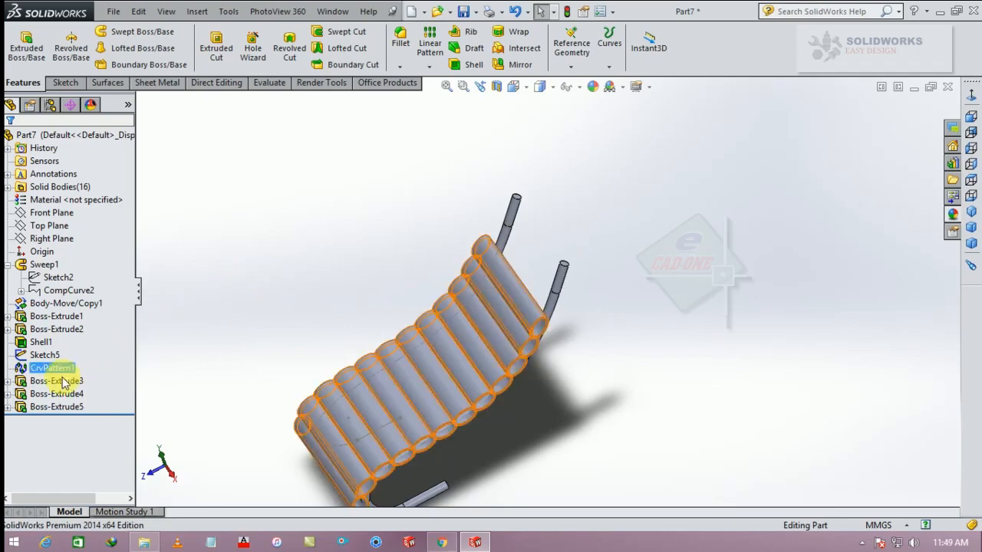
pyautogui.click(61, 381)
pyautogui.keyDown('ctrl'); pyautogui.click(67, 369); pyautogui.keyUp('ctrl')
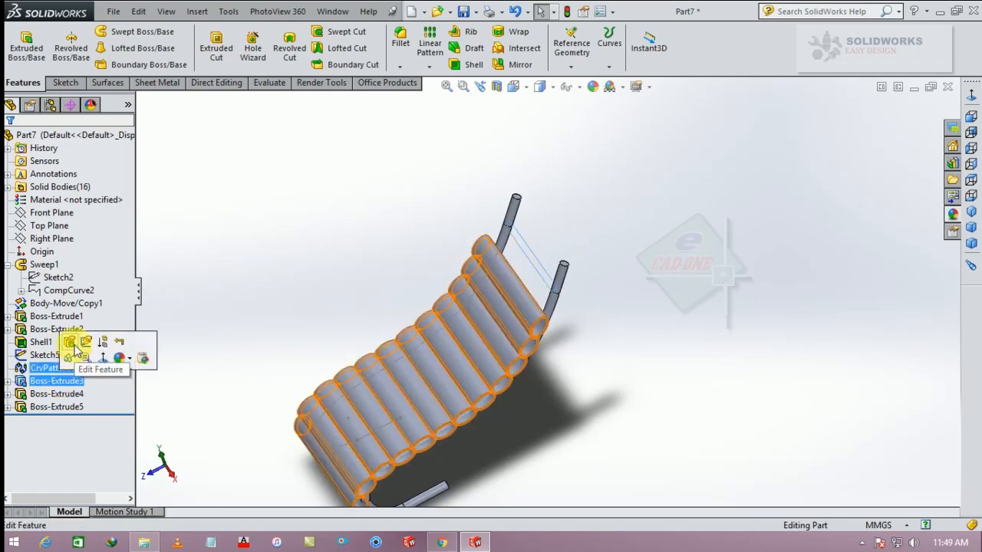
pyautogui.click(285, 291)
# Step: Start a Curve Driven Pattern with the round crossbar between the rods' upper ends as the body to pattern
pyautogui.scroll(3, 510, 234)
pyautogui.moveTo(517, 247); pyautogui.dragTo(485, 323, button='middle')
pyautogui.scroll(-2, 484, 326)
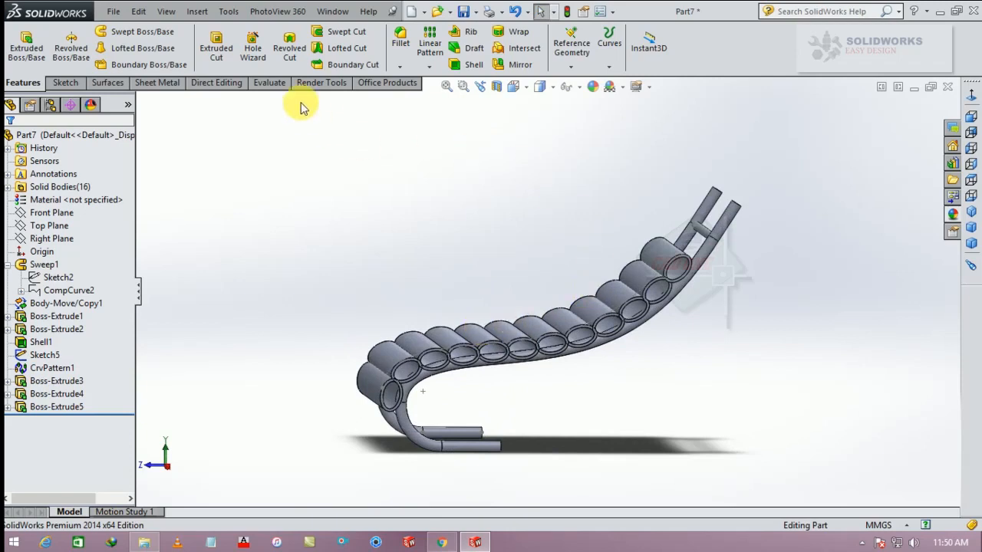
pyautogui.click(435, 69)
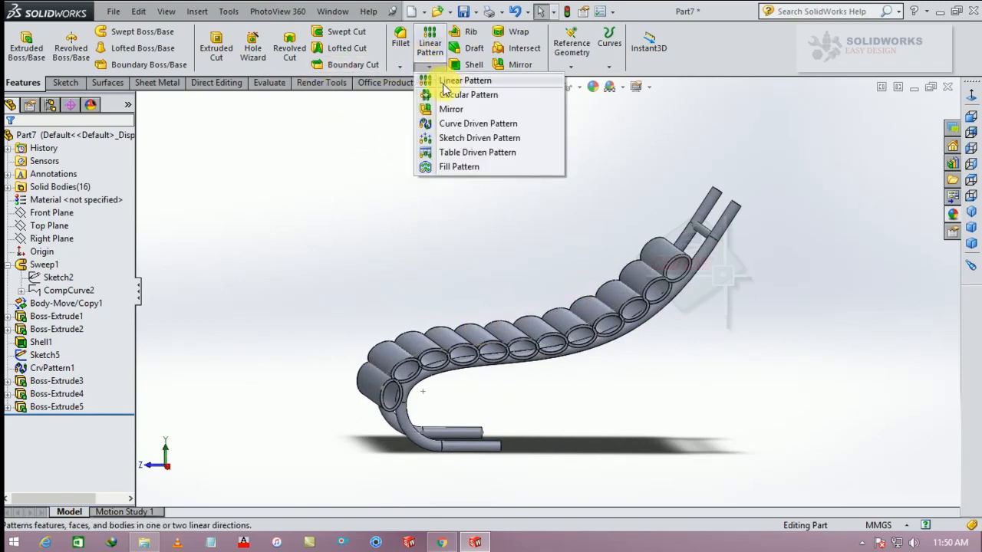
pyautogui.click(465, 125)
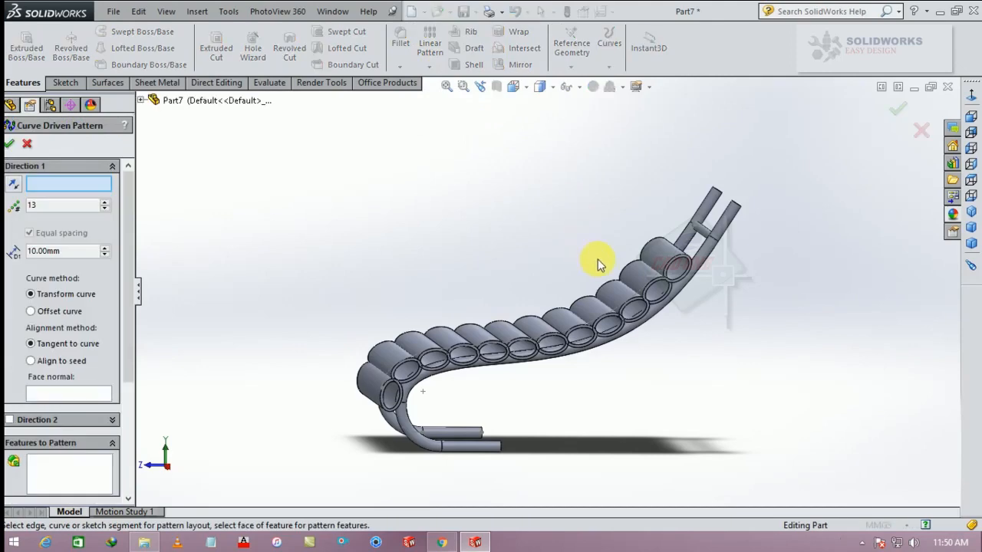
pyautogui.moveTo(597, 264); pyautogui.dragTo(623, 277, button='middle')
pyautogui.scroll(-3, 678, 264)
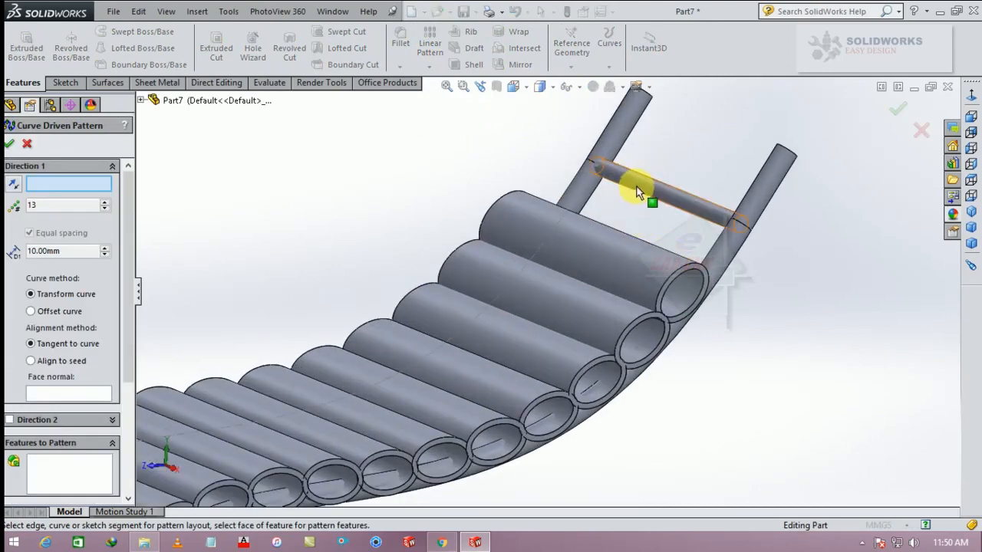
pyautogui.moveTo(130, 358); pyautogui.dragTo(128, 447)
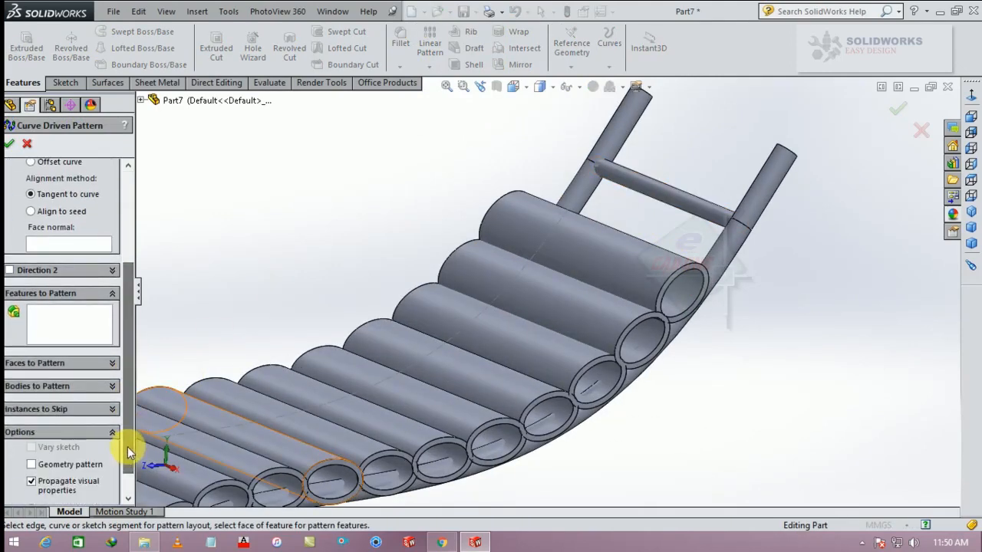
pyautogui.click(95, 386)
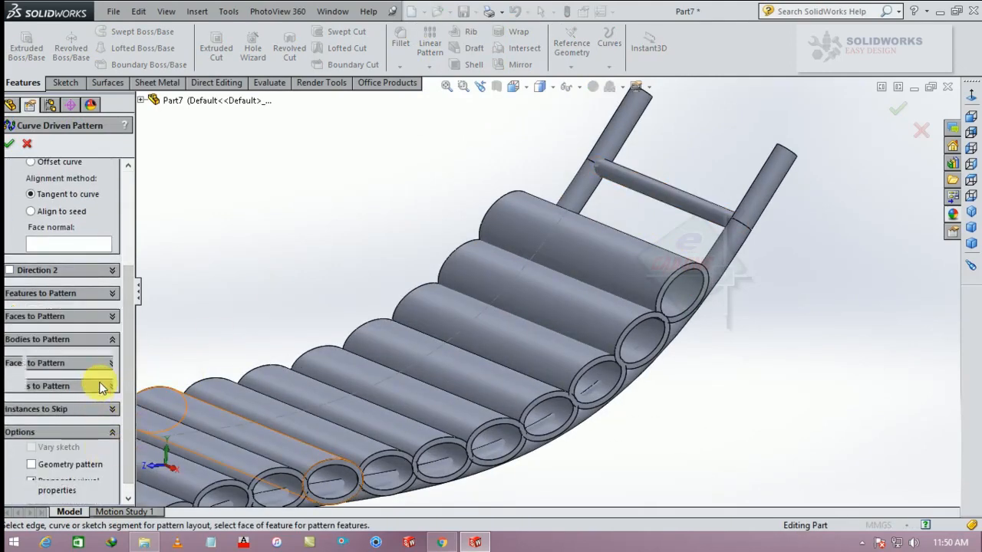
pyautogui.click(629, 188)
pyautogui.moveTo(129, 328); pyautogui.dragTo(127, 231)
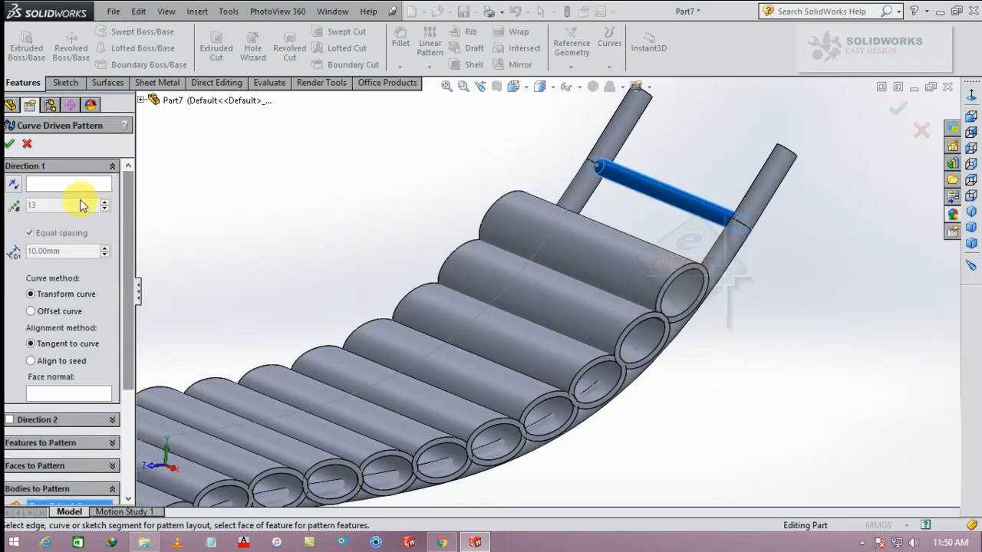
# Step: Pattern the crossbar along the Sketch5 spline with 6 equally spaced instances, using Transform curve and Tangent to curve
pyautogui.click(76, 188)
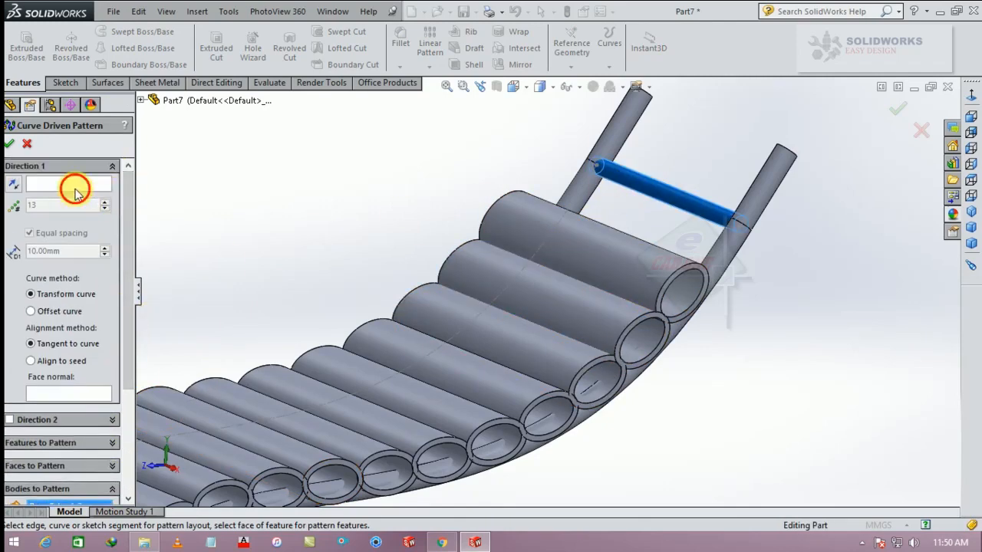
pyautogui.click(578, 191)
pyautogui.moveTo(467, 256)
pyautogui.mouseDown(button='middle')
pyautogui.moveTo(442, 292)
pyautogui.moveTo(395, 241)
pyautogui.mouseUp(button='middle')
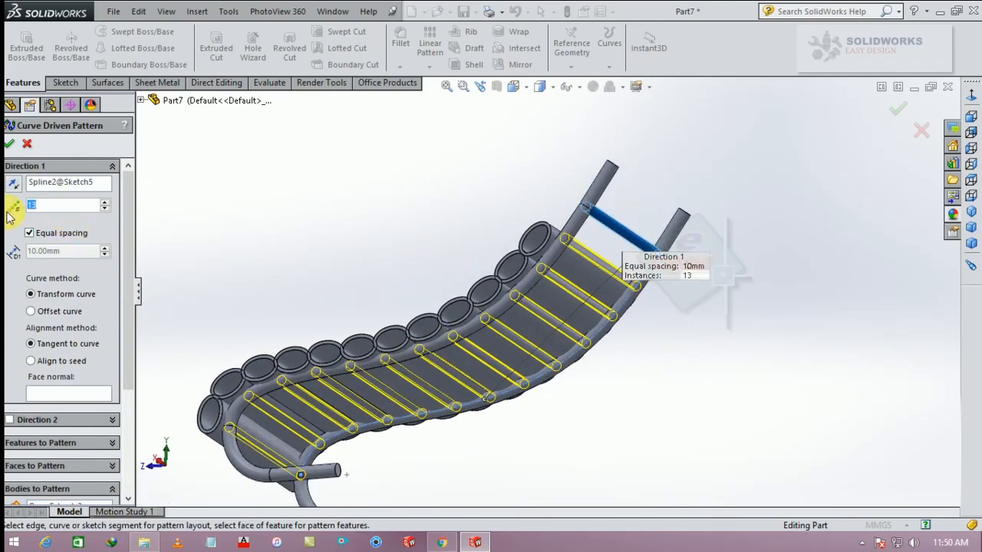
pyautogui.press('Return')
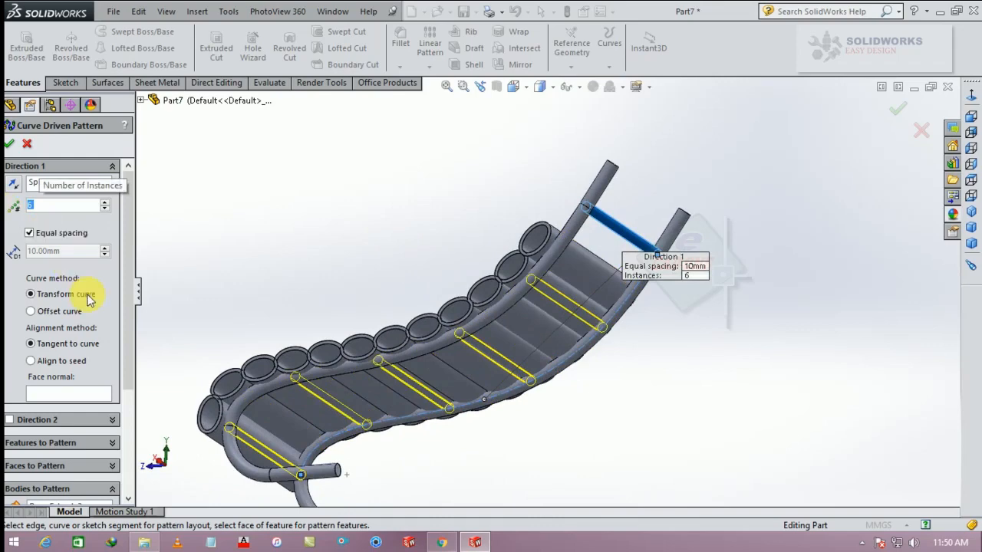
pyautogui.scroll(-4, 288, 269)
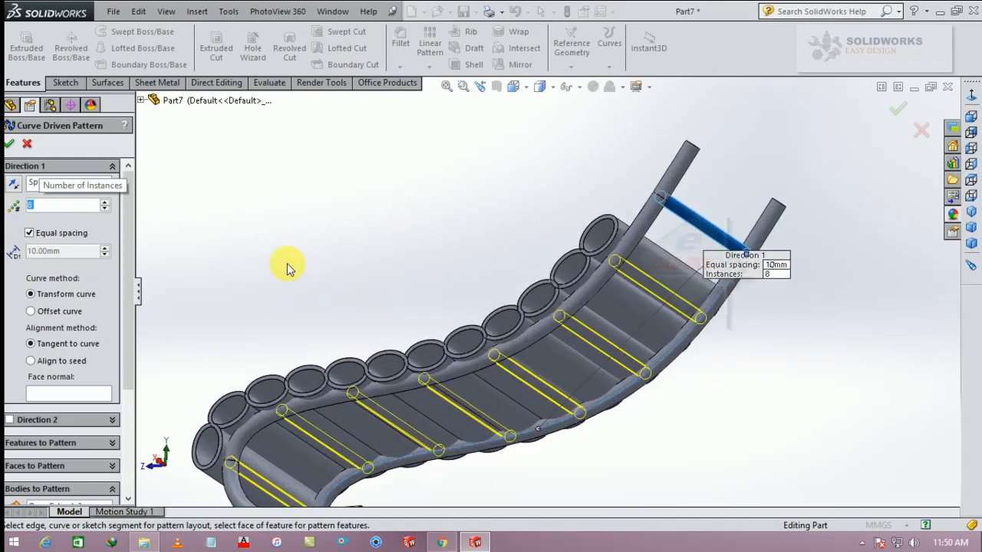
pyautogui.write('6')
pyautogui.press('Return')
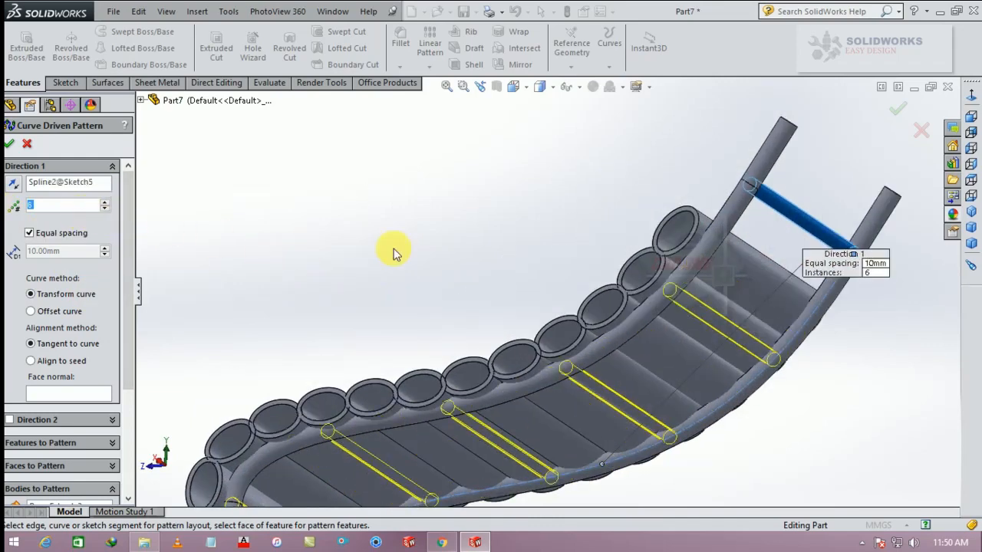
pyautogui.click(14, 145)
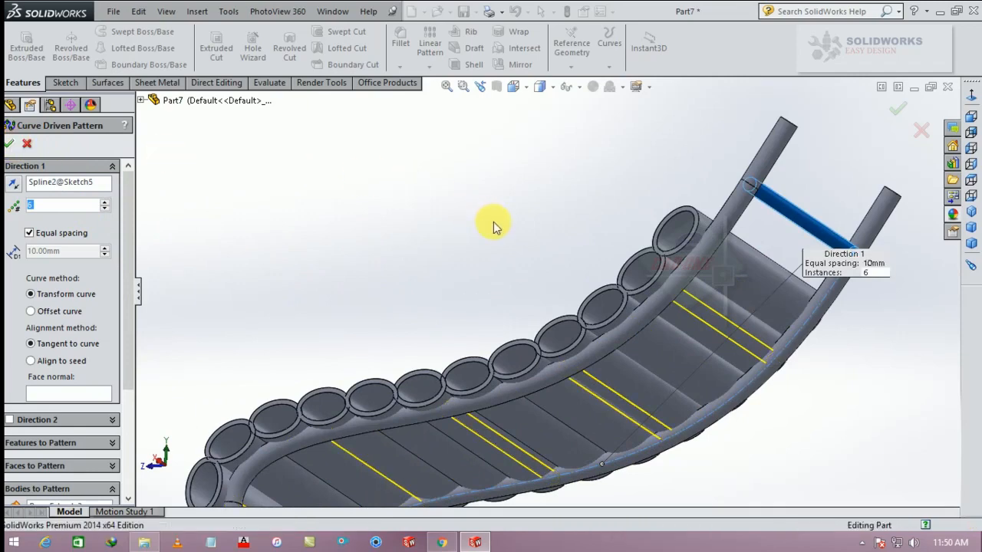
# Step: Examine the patterned crossbars, the rods' lower ends and the original shelled elliptical bar from several angles
pyautogui.moveTo(504, 278); pyautogui.dragTo(478, 393, button='middle')
pyautogui.scroll(-8, 465, 406)
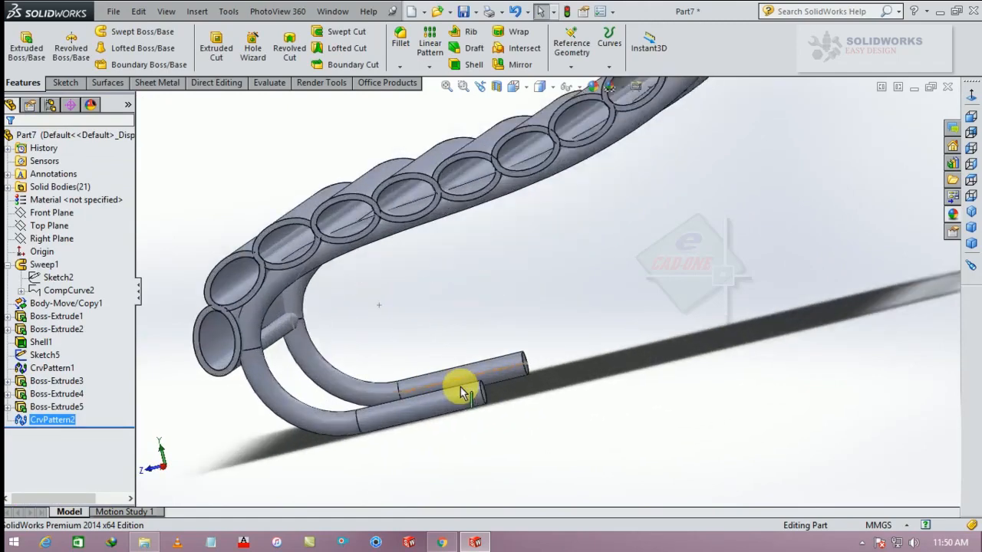
pyautogui.scroll(10, 476, 407)
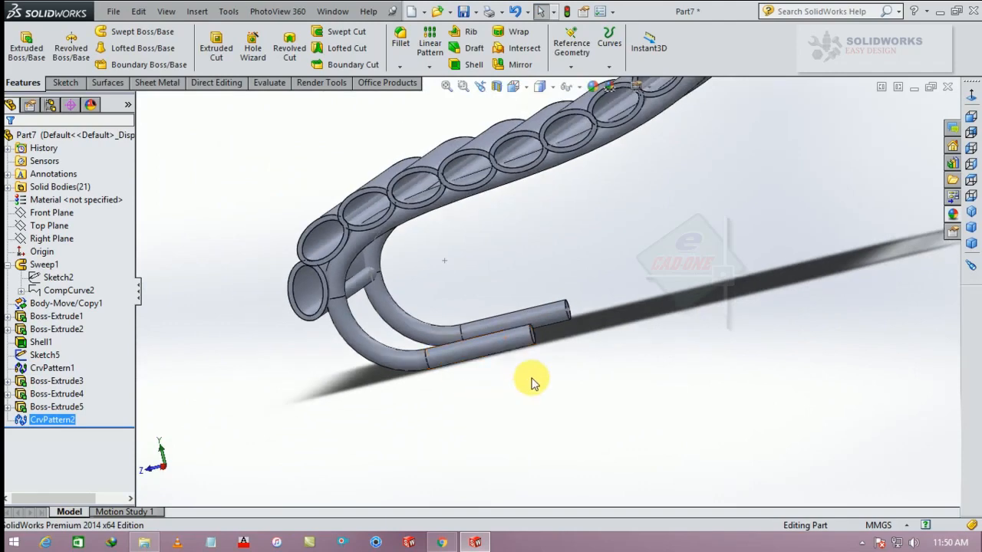
pyautogui.scroll(-3, 558, 308)
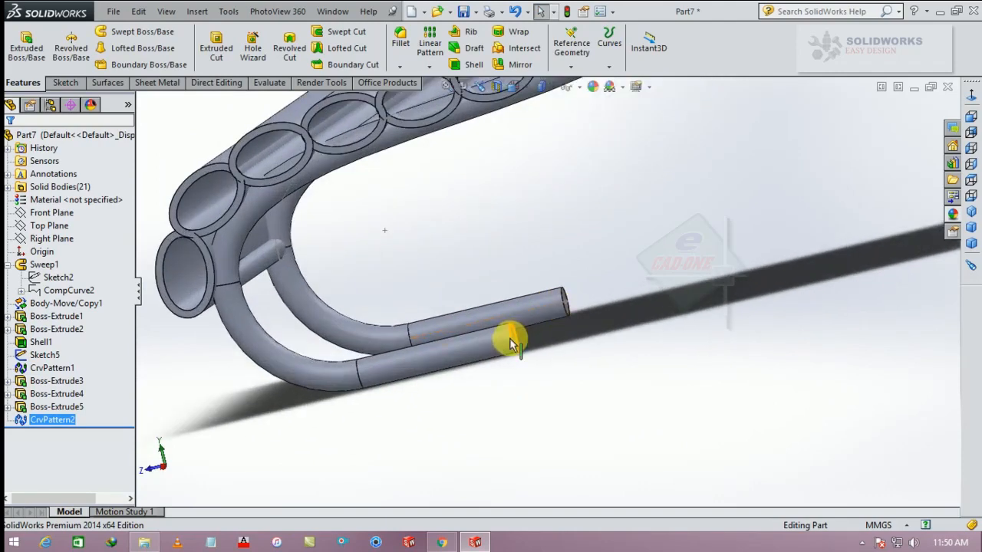
pyautogui.click(971, 216)
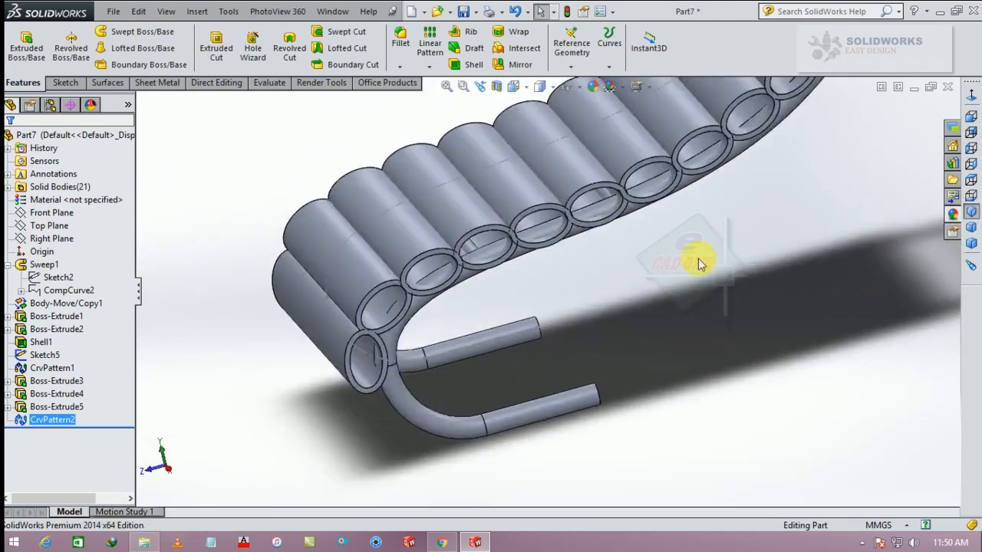
pyautogui.moveTo(679, 286); pyautogui.dragTo(648, 301, button='middle')
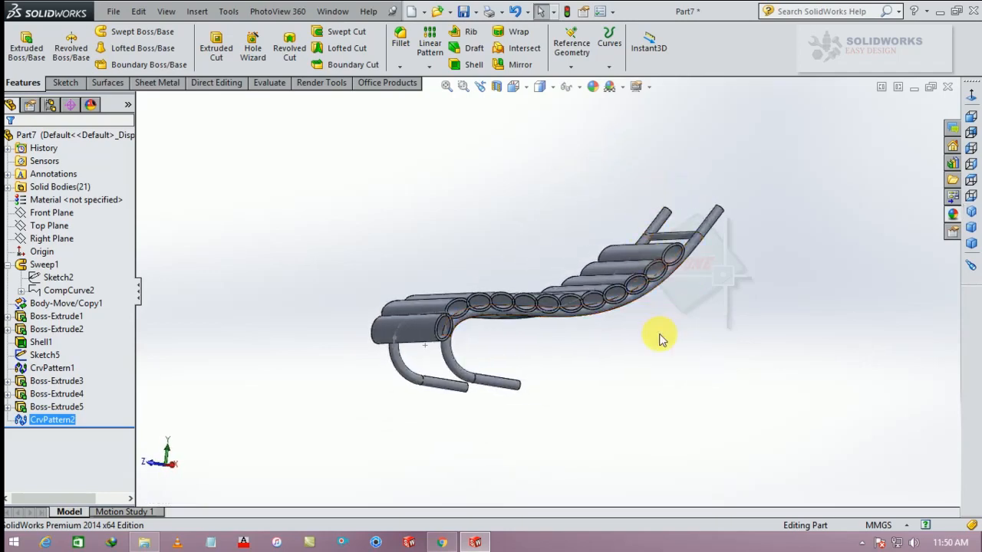
pyautogui.moveTo(661, 336); pyautogui.dragTo(665, 366, button='middle')
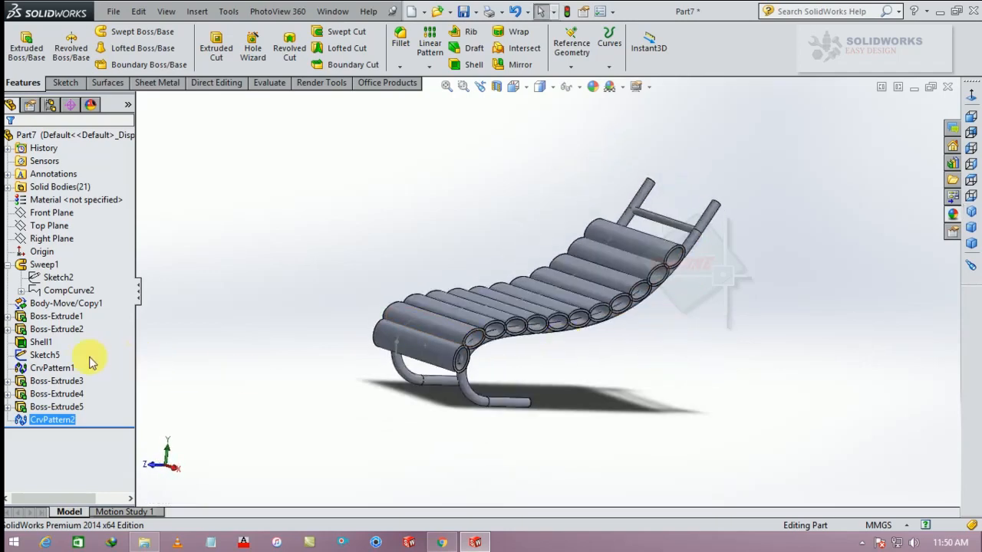
pyautogui.click(42, 342)
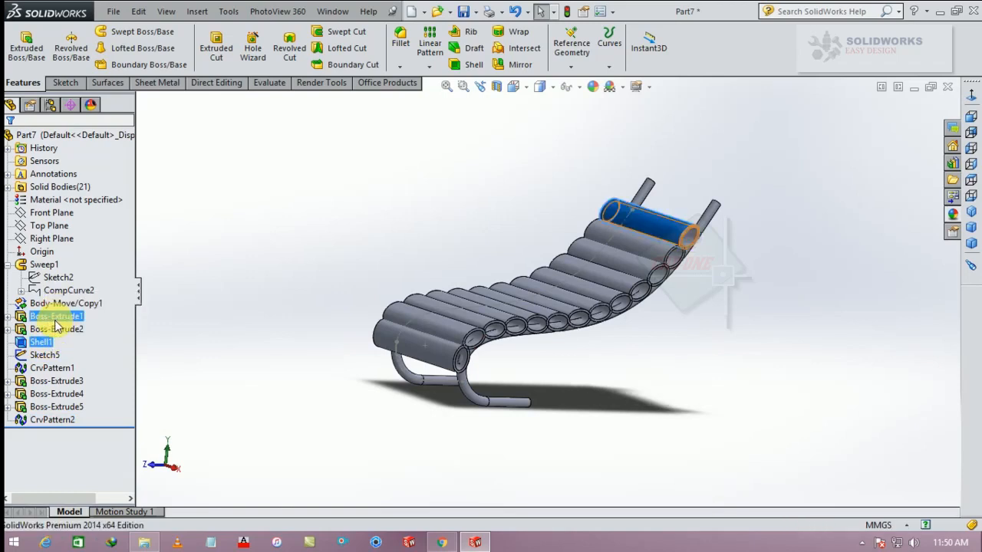
pyautogui.click(269, 289)
pyautogui.moveTo(373, 263); pyautogui.dragTo(291, 267, button='middle')
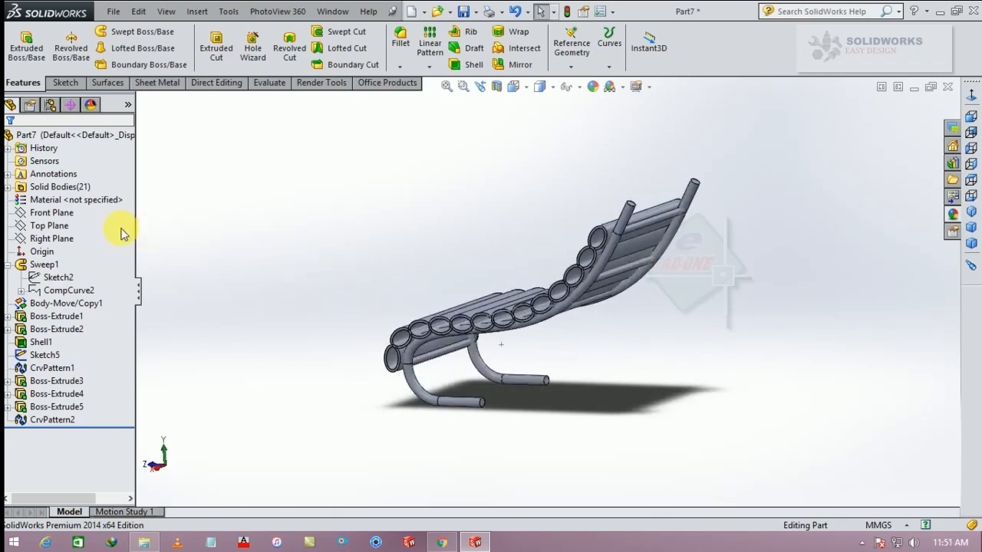
# Step: Sketch a circle about 8 mm in diameter on the Right Plane, centred on the origin at the rod's lower end
pyautogui.click(52, 239)
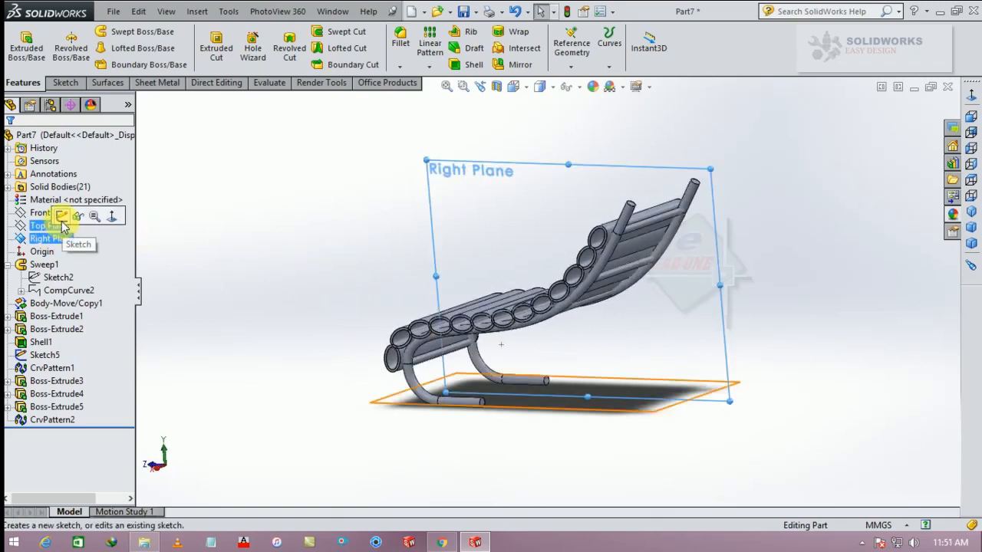
pyautogui.click(65, 214)
pyautogui.click(971, 100)
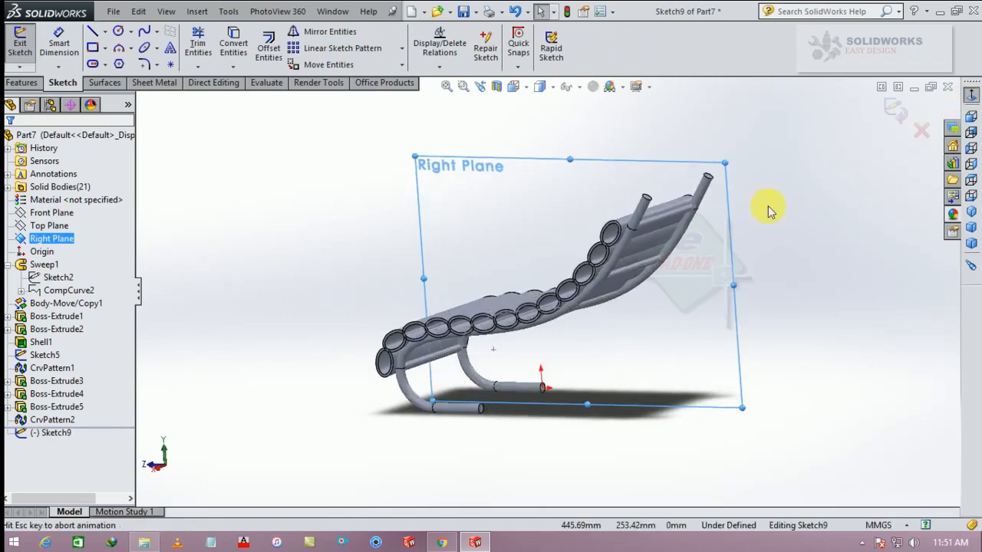
pyautogui.scroll(-2, 476, 462)
pyautogui.scroll(-3, 476, 462)
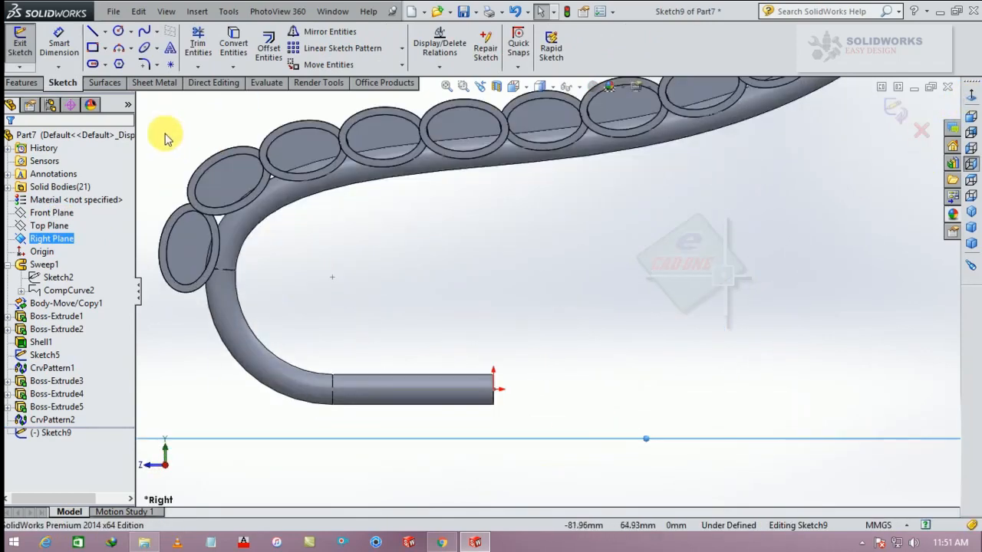
pyautogui.click(118, 31)
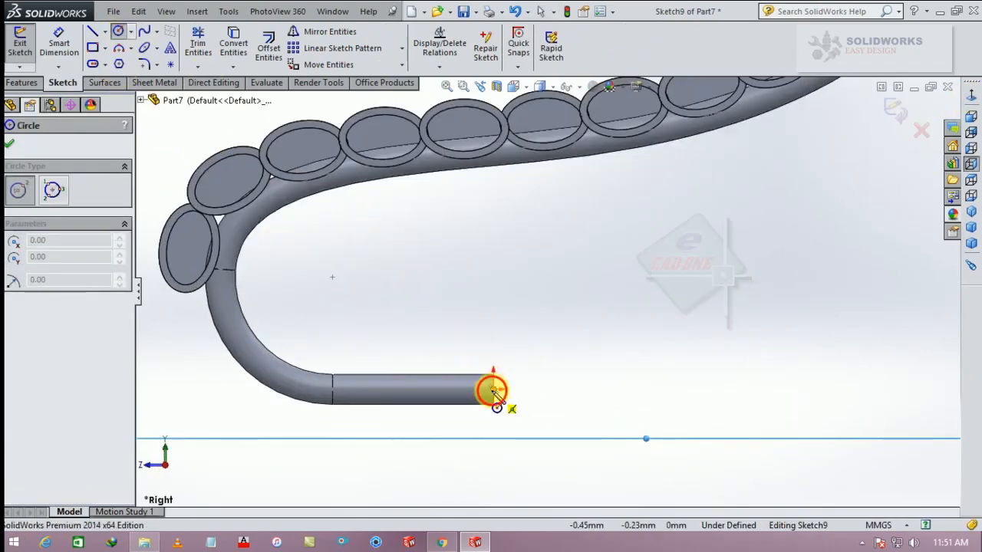
pyautogui.click(493, 390)
pyautogui.click(500, 376)
# Step: Dimension the circle at the rod's lower end to a diameter of 6 mm
pyautogui.click(59, 42)
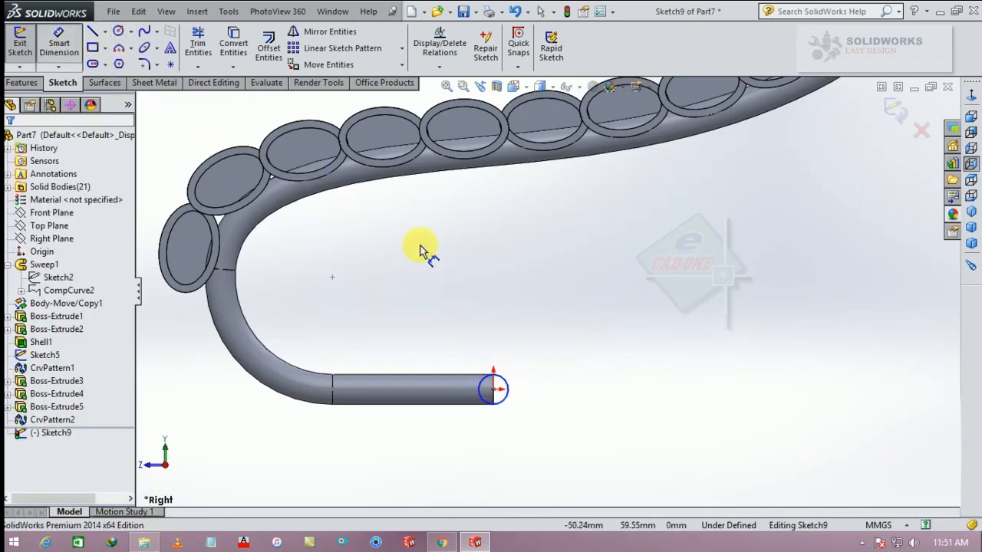
pyautogui.click(508, 387)
pyautogui.click(550, 404)
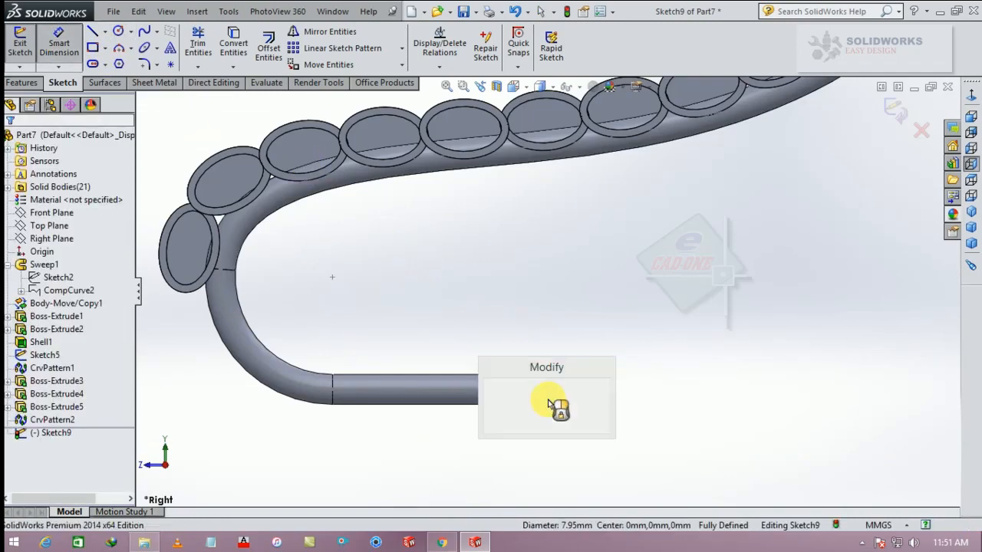
pyautogui.write('6')
pyautogui.press('Return')
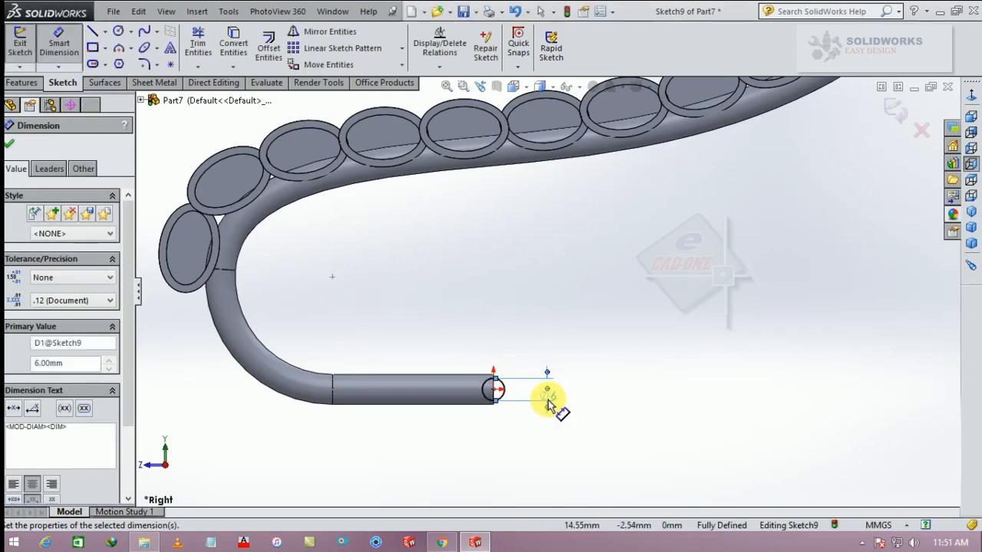
pyautogui.click(11, 143)
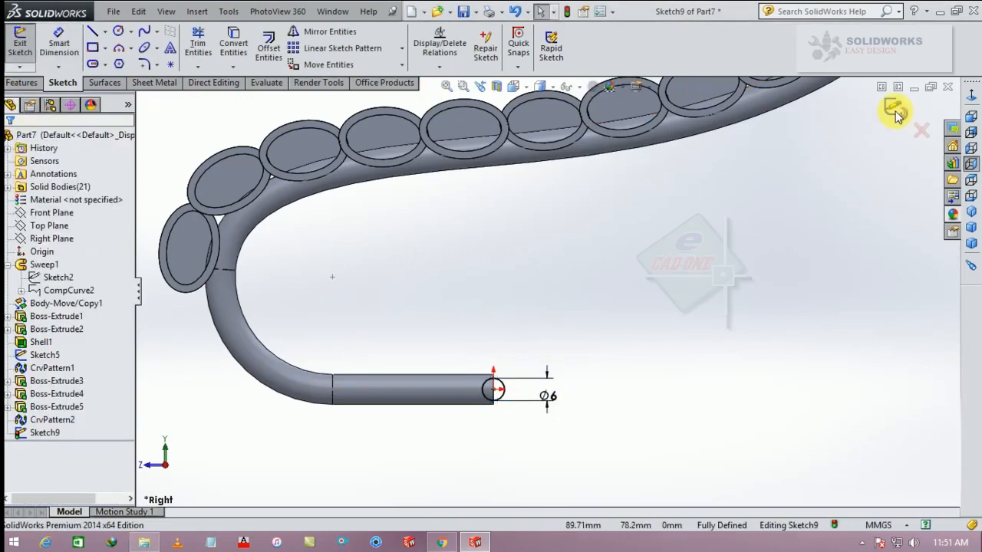
# Step: Extrude the circle 100 mm blind towards the other rod with Merge result on
pyautogui.click(20, 83)
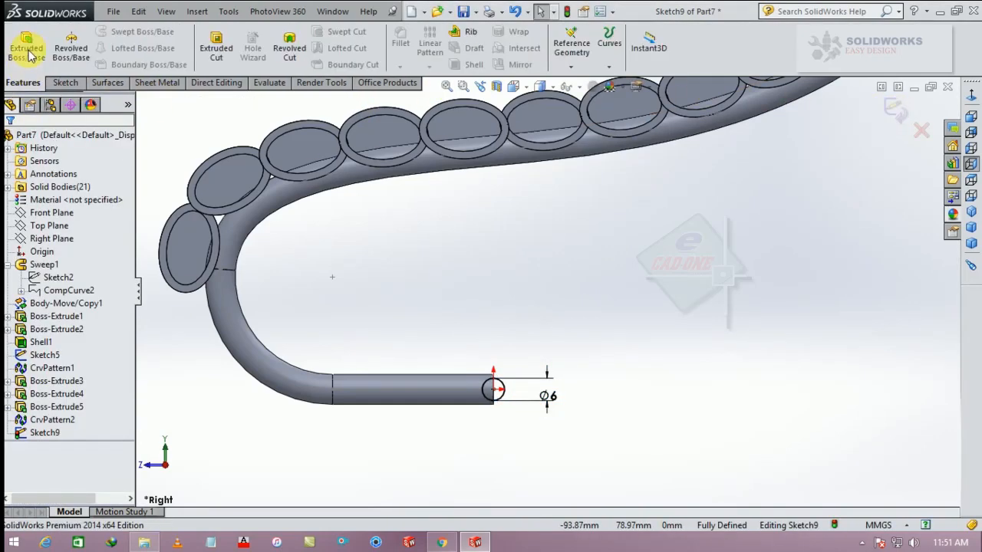
pyautogui.click(971, 213)
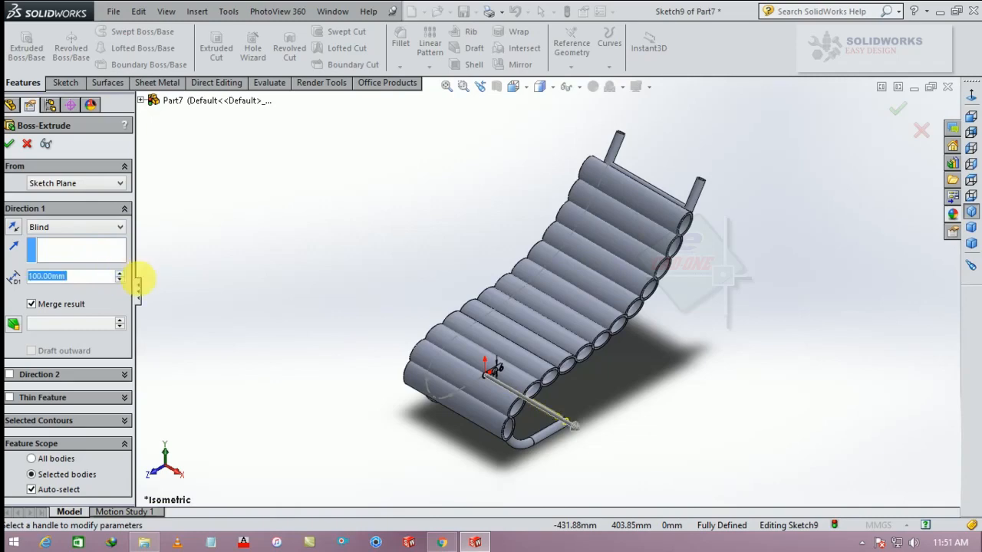
pyautogui.click(9, 144)
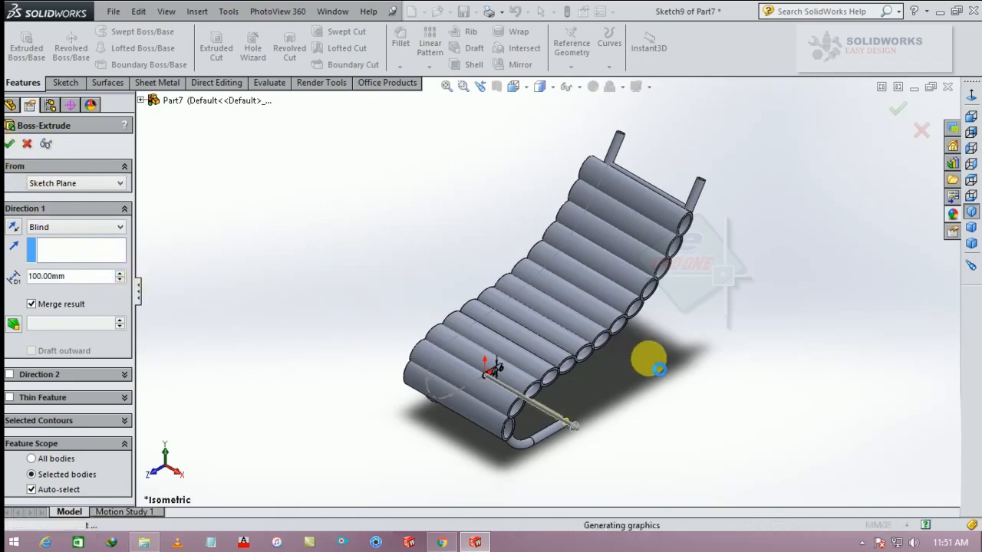
# Step: Edit the extruded bar joining the rods' lower ends and turn off its Merge result option
pyautogui.moveTo(648, 359); pyautogui.dragTo(548, 423, button='middle')
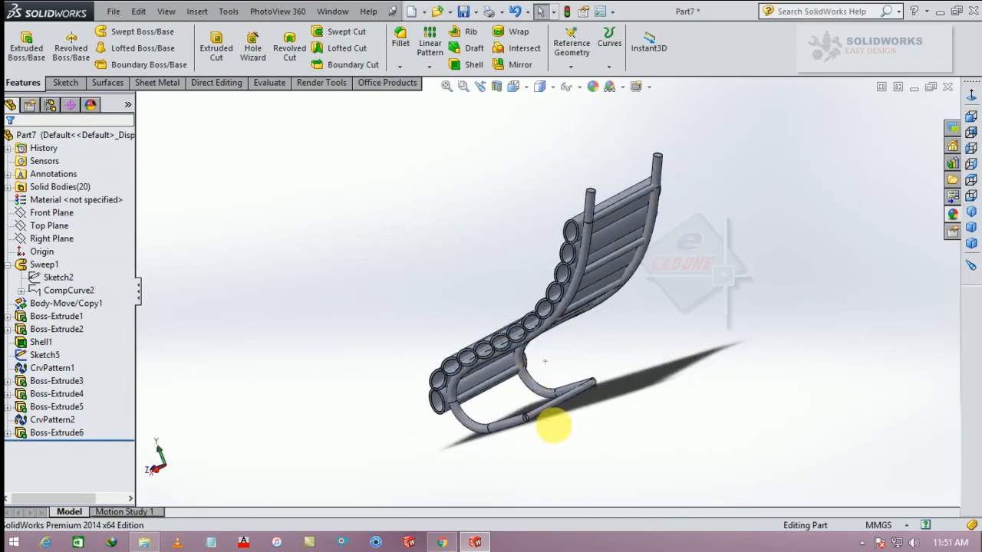
pyautogui.scroll(-5, 548, 395)
pyautogui.click(547, 366)
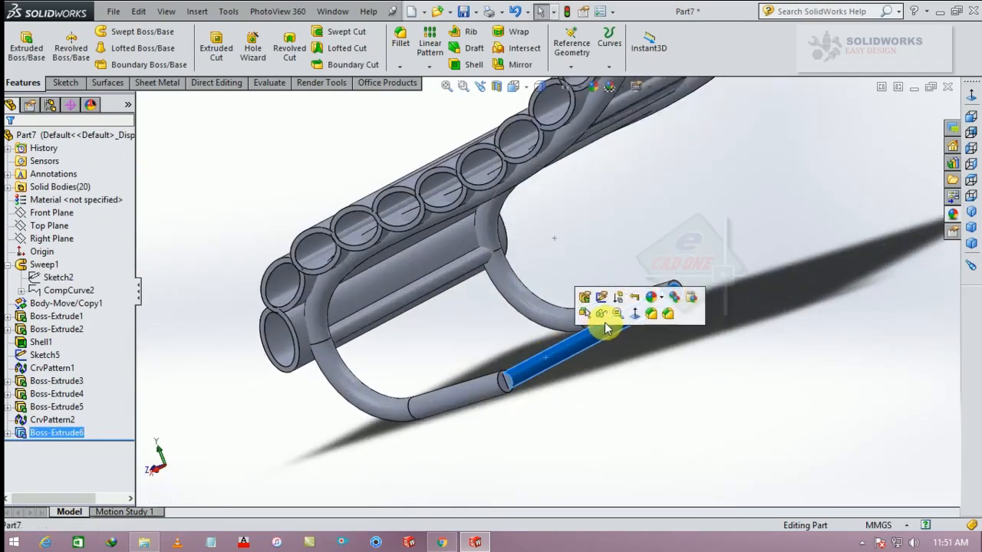
pyautogui.click(69, 432)
pyautogui.click(99, 399)
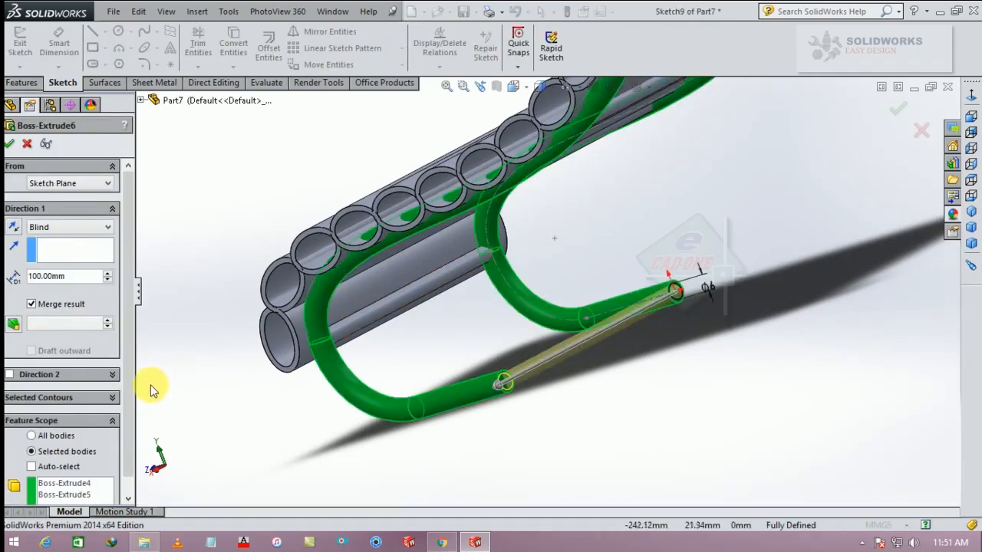
pyautogui.click(31, 304)
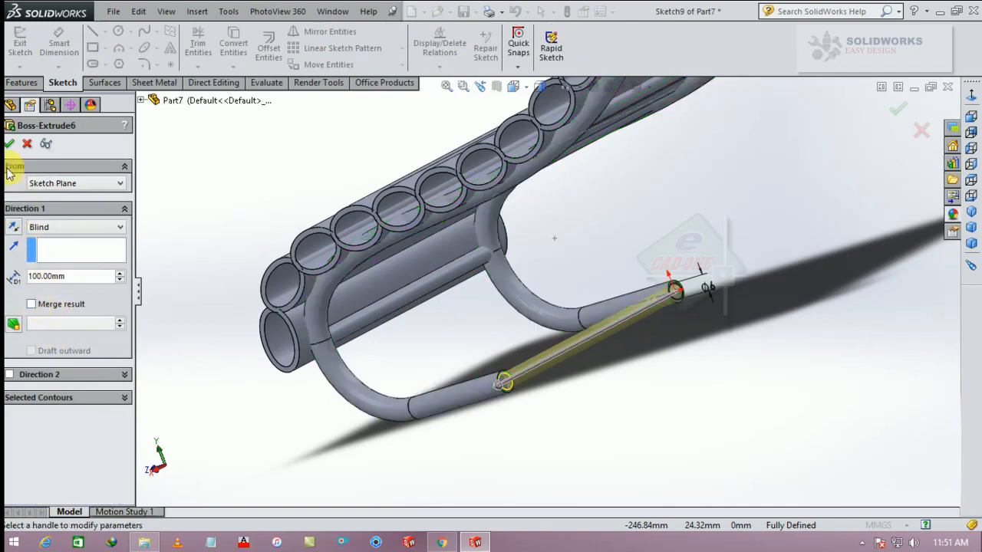
pyautogui.press('Return')
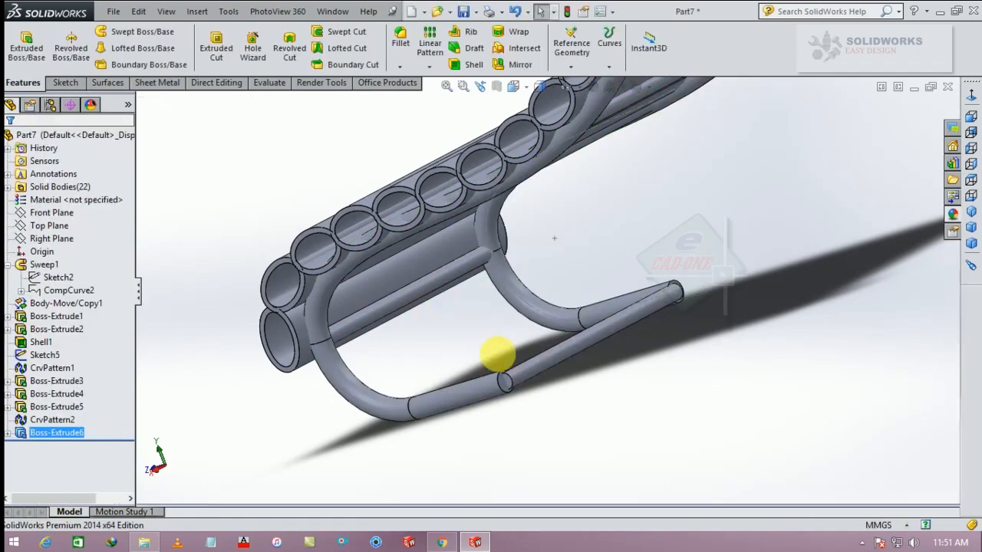
# Step: Hide the lower bar and start a sketch on the copied rod's lower end face, converting its circular edge
pyautogui.click(590, 342)
pyautogui.click(580, 324)
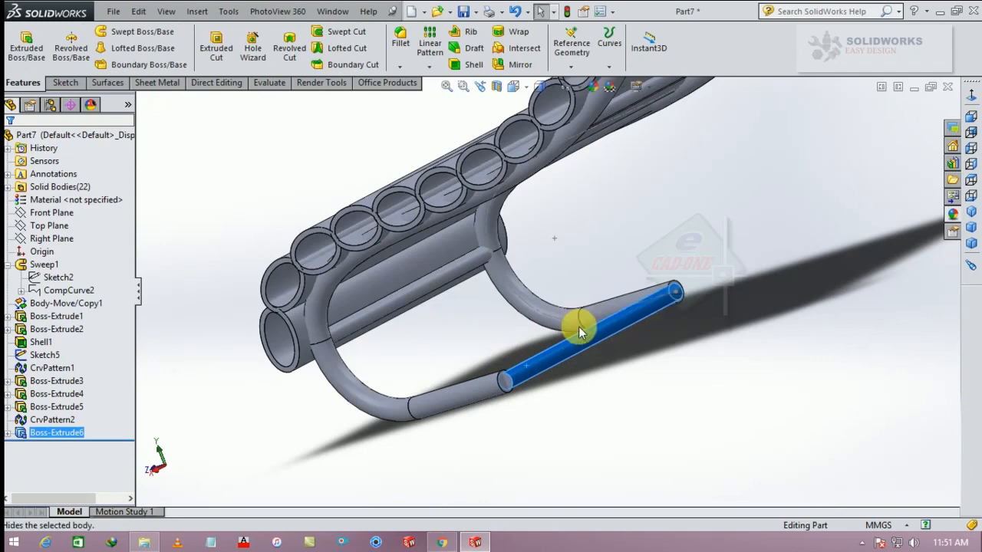
pyautogui.scroll(-5, 526, 395)
pyautogui.click(506, 345)
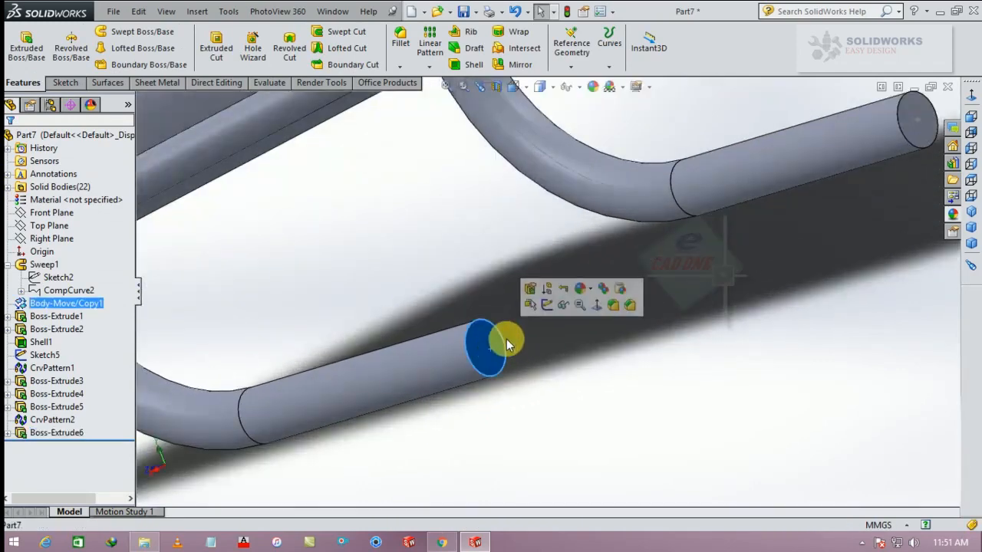
pyautogui.click(547, 304)
pyautogui.click(234, 44)
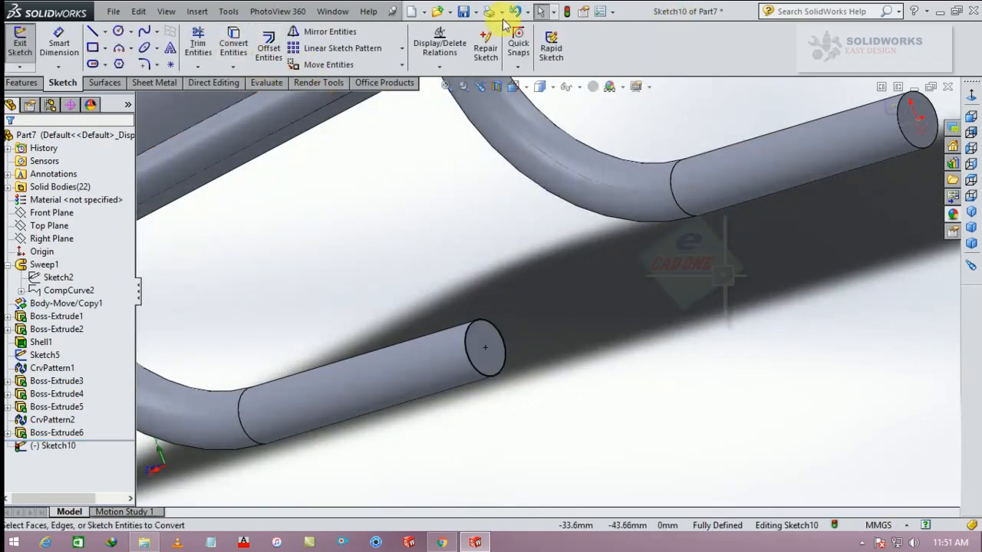
# Step: Extrude the converted circle 15 mm blind with Merge result on to lengthen the copied rod's lower end
pyautogui.click(23, 83)
pyautogui.click(32, 61)
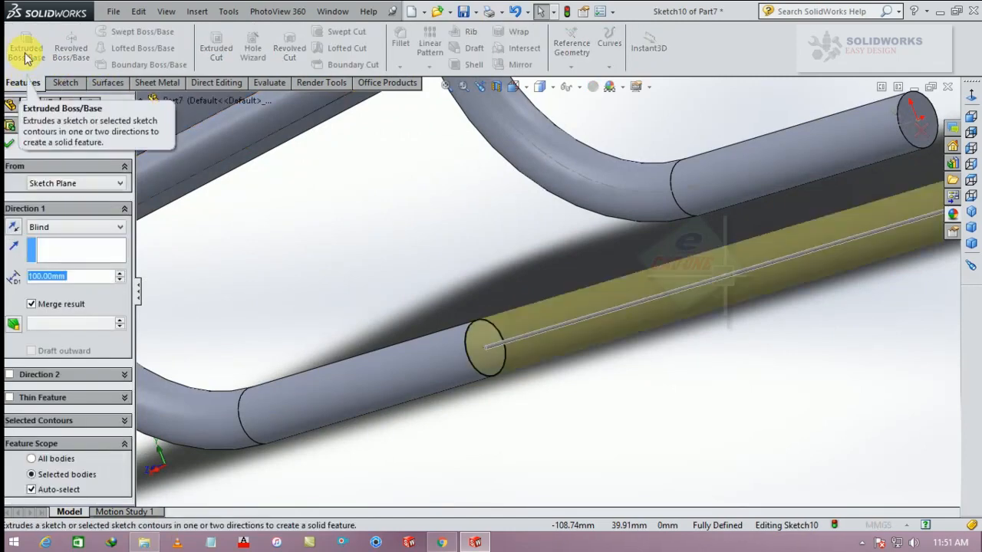
pyautogui.write('10')
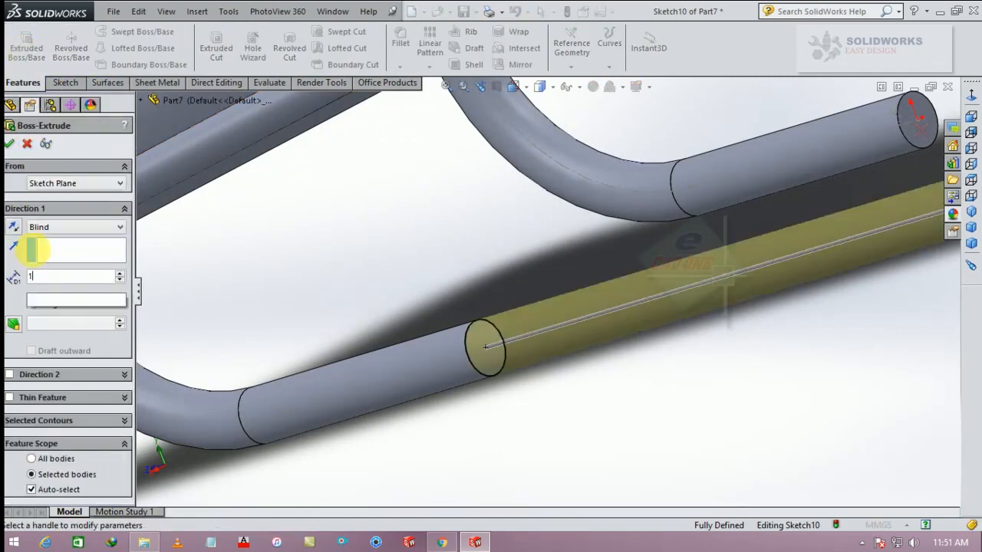
pyautogui.press('Return')
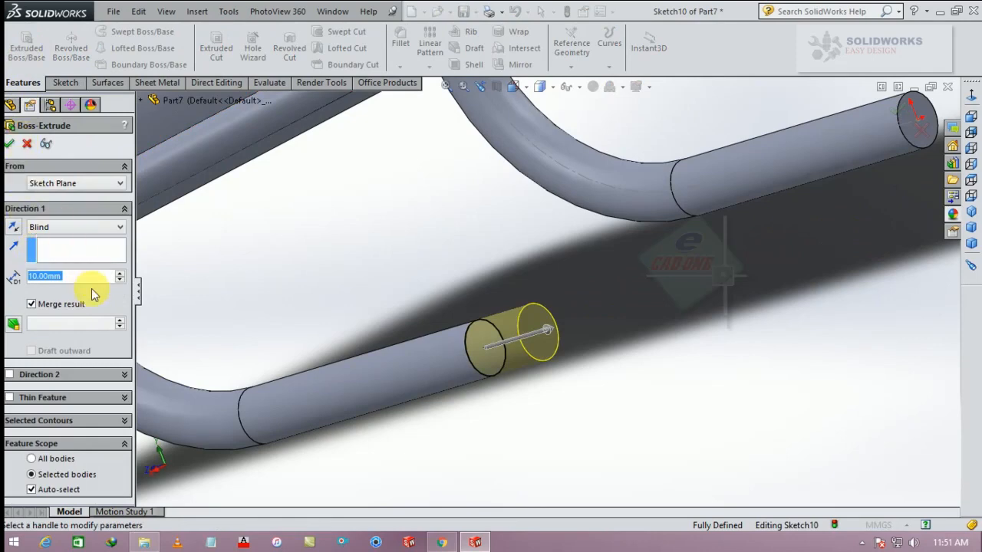
pyautogui.write('15')
pyautogui.press('Return')
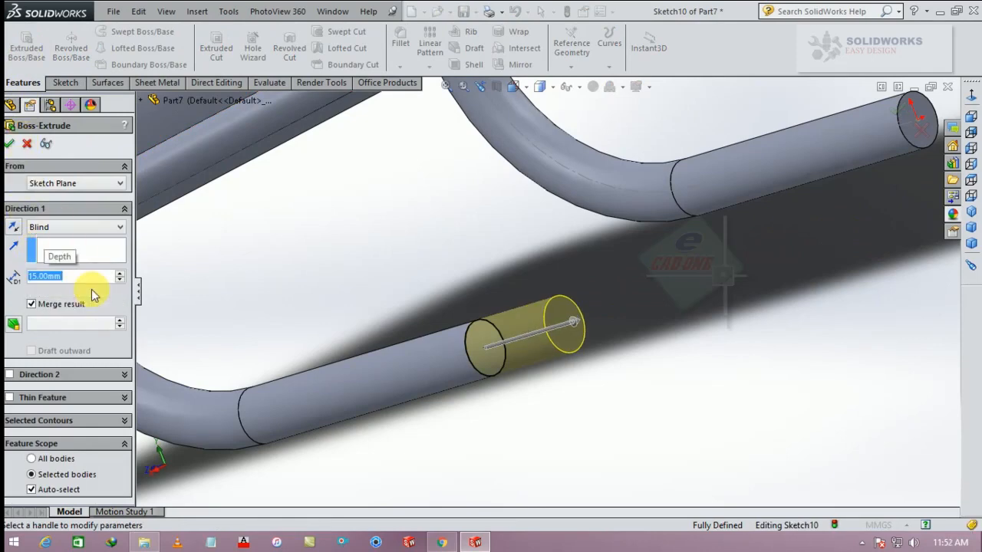
pyautogui.click(11, 144)
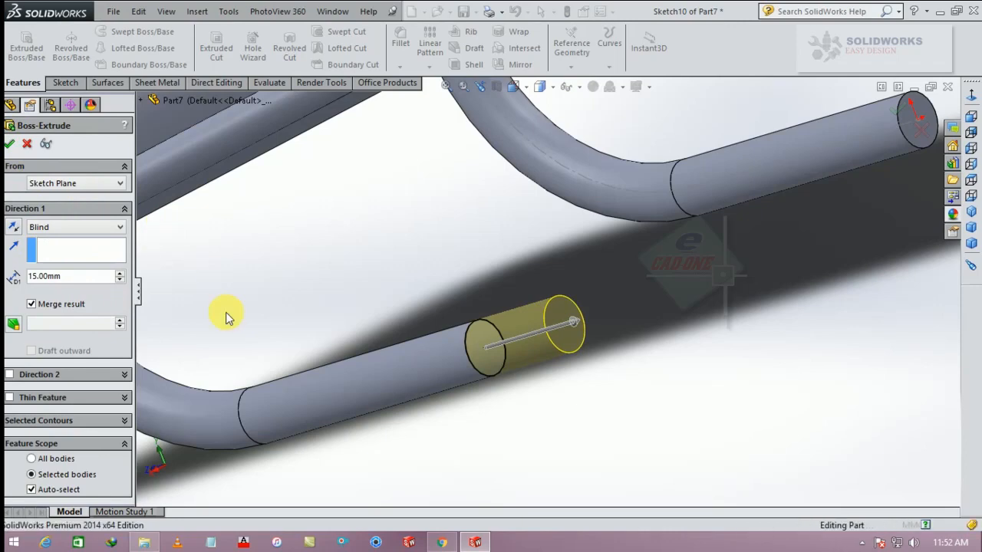
# Step: Convert the original rod's lower end face into a sketch and extrude it 15 mm blind with Merge result on
pyautogui.scroll(2, 399, 327)
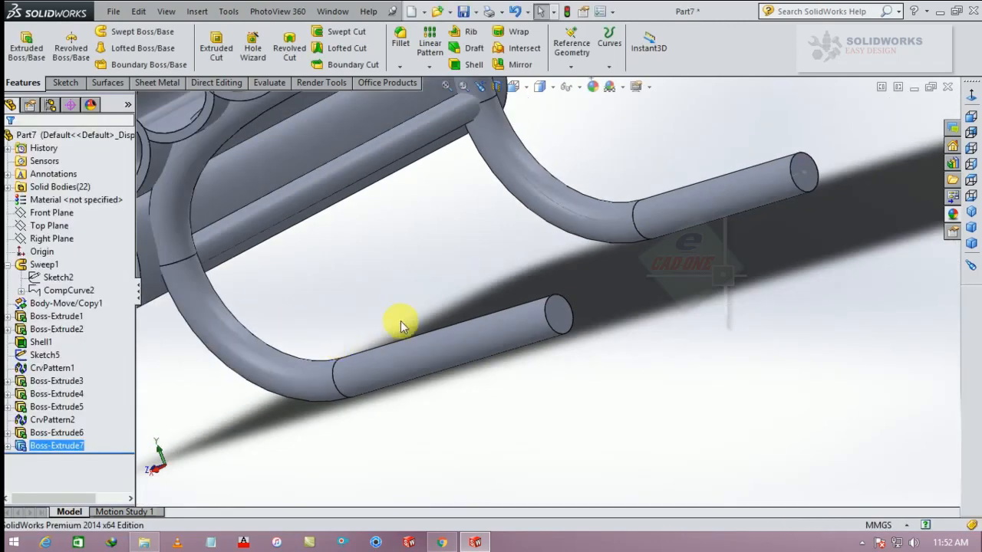
pyautogui.click(811, 180)
pyautogui.click(865, 131)
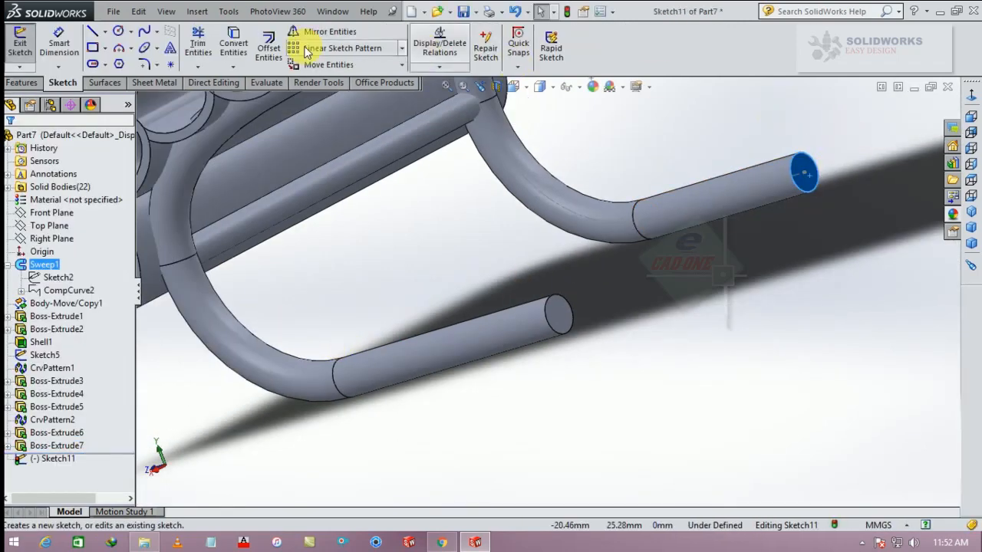
pyautogui.click(247, 49)
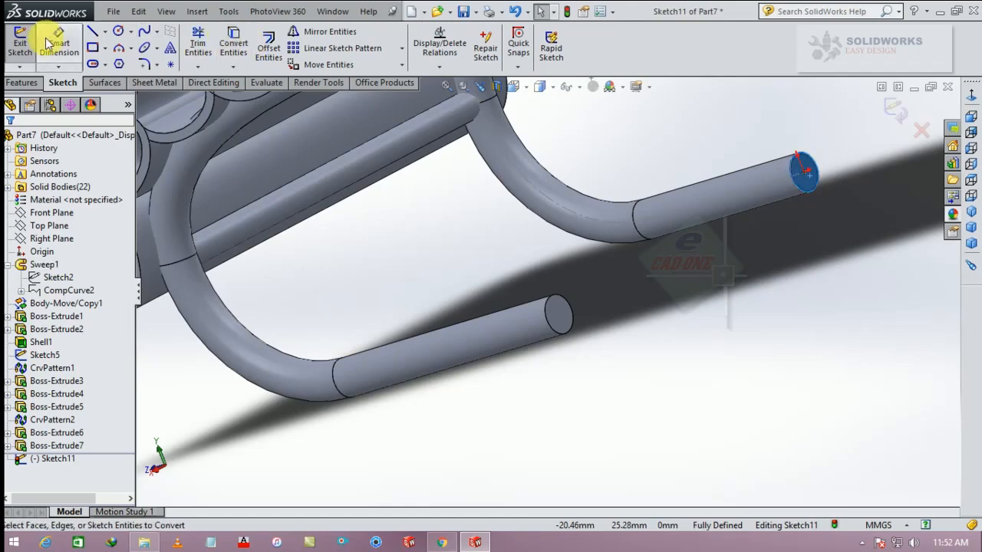
pyautogui.click(23, 82)
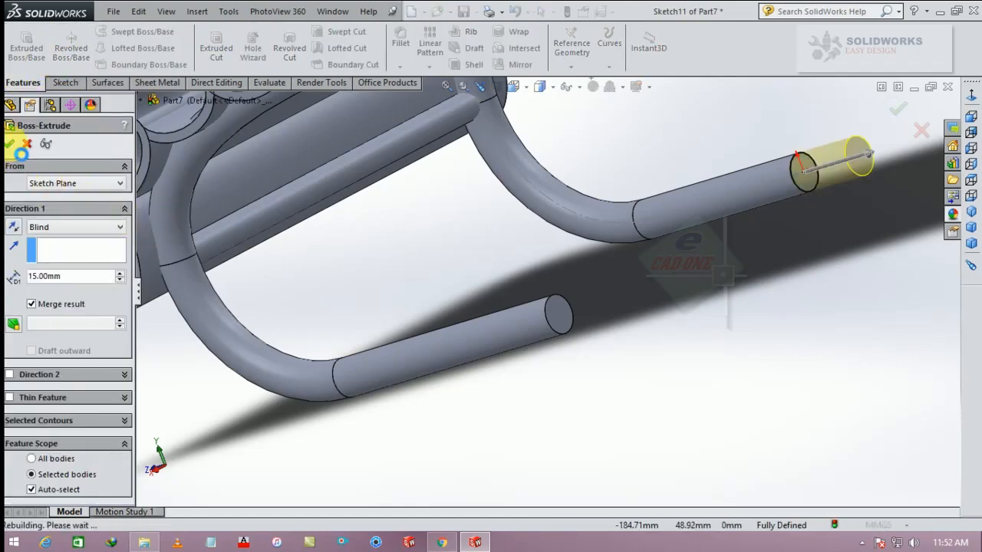
pyautogui.click(10, 145)
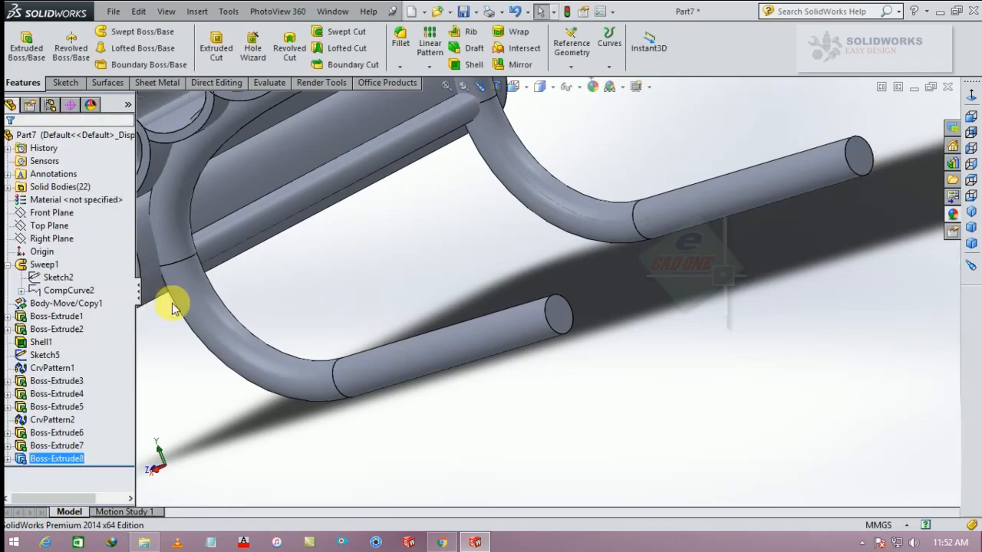
# Step: Show the hidden bar between the rods' lower ends again
pyautogui.scroll(3, 438, 411)
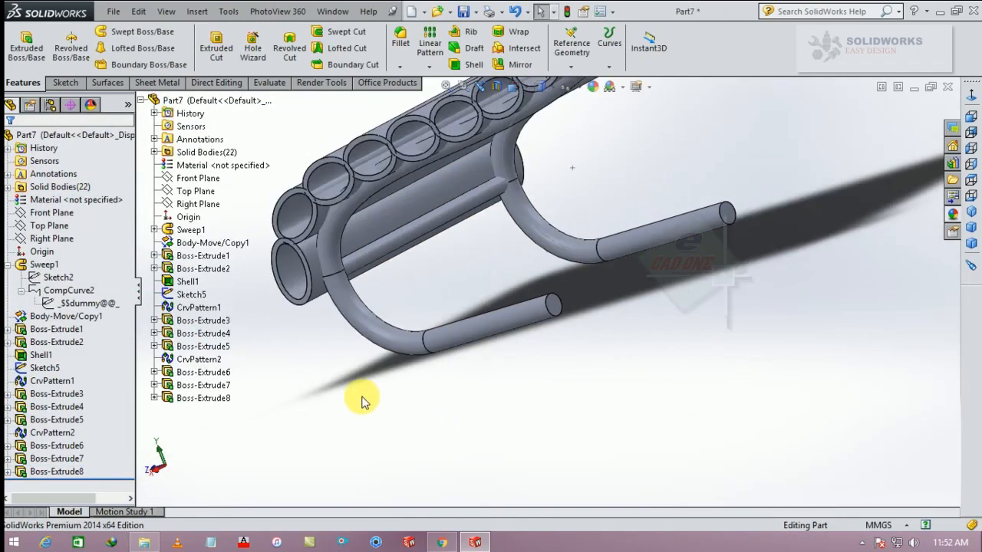
pyautogui.click(216, 372)
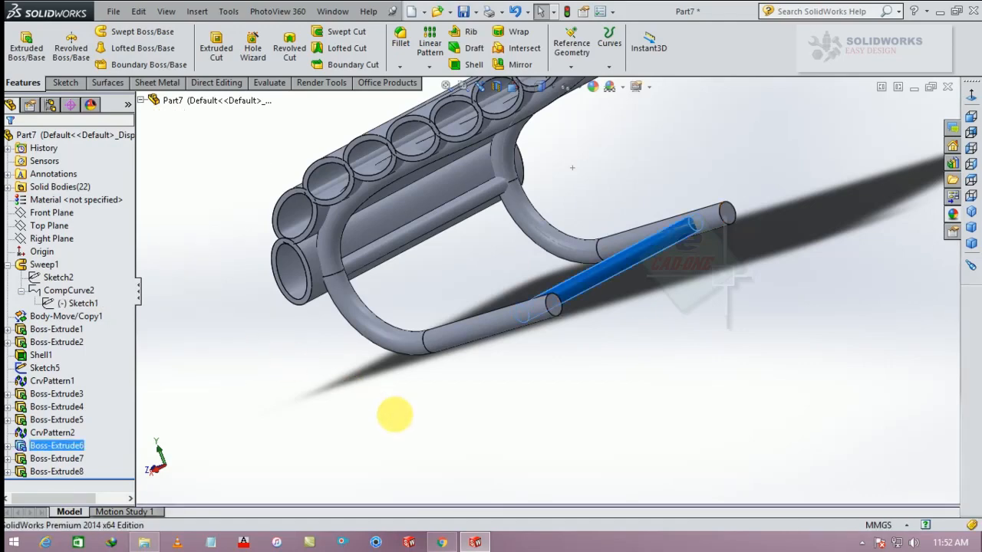
pyautogui.moveTo(394, 412); pyautogui.dragTo(3, 272, button='middle')
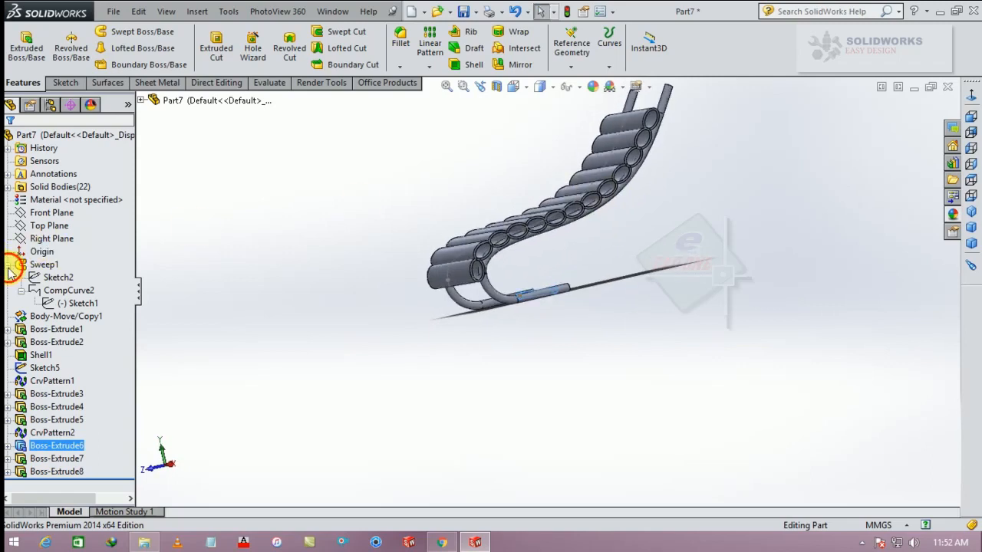
# Step: Examine the sweep's sketches and curve, and the whole chair in isometric, side and underside views
pyautogui.click(9, 265)
pyautogui.click(9, 266)
pyautogui.click(80, 303)
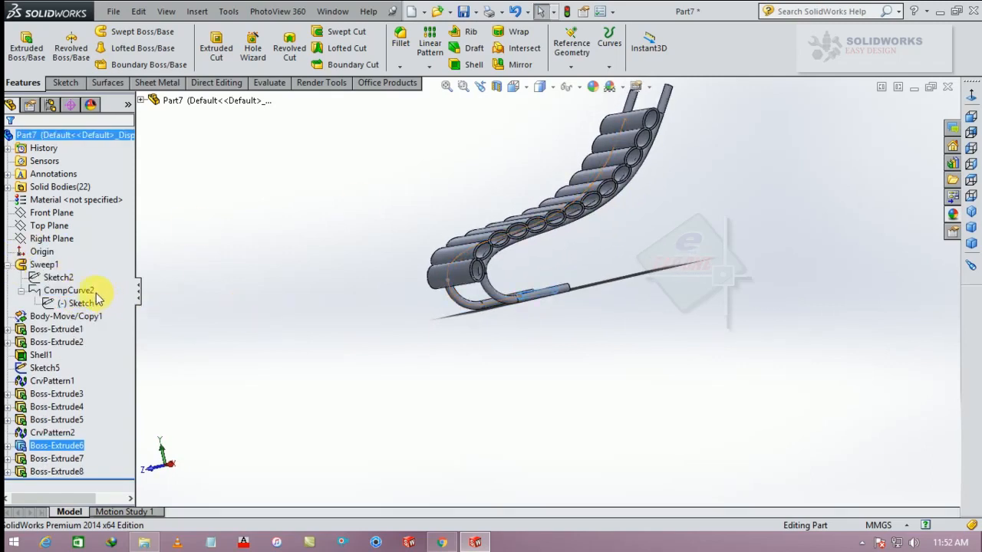
pyautogui.click(69, 279)
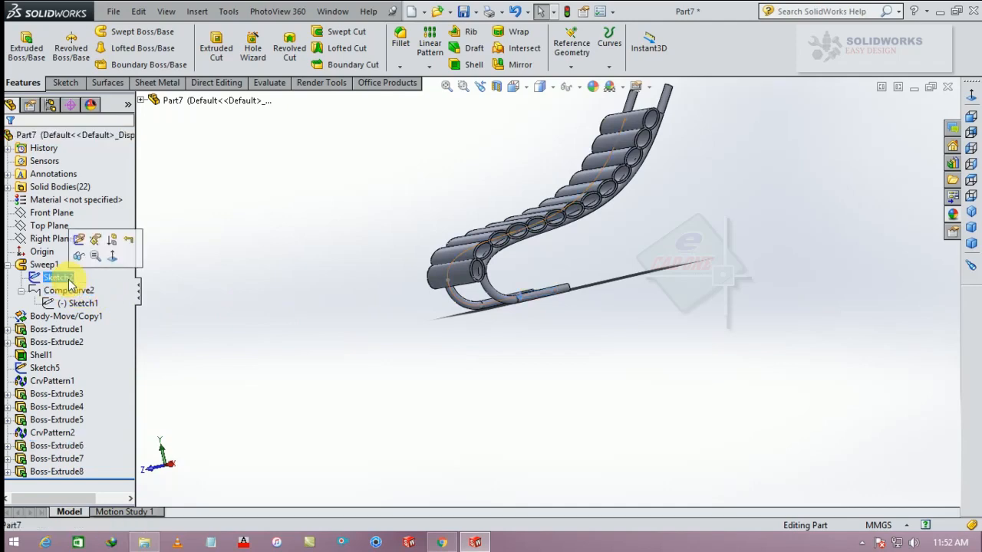
pyautogui.click(258, 302)
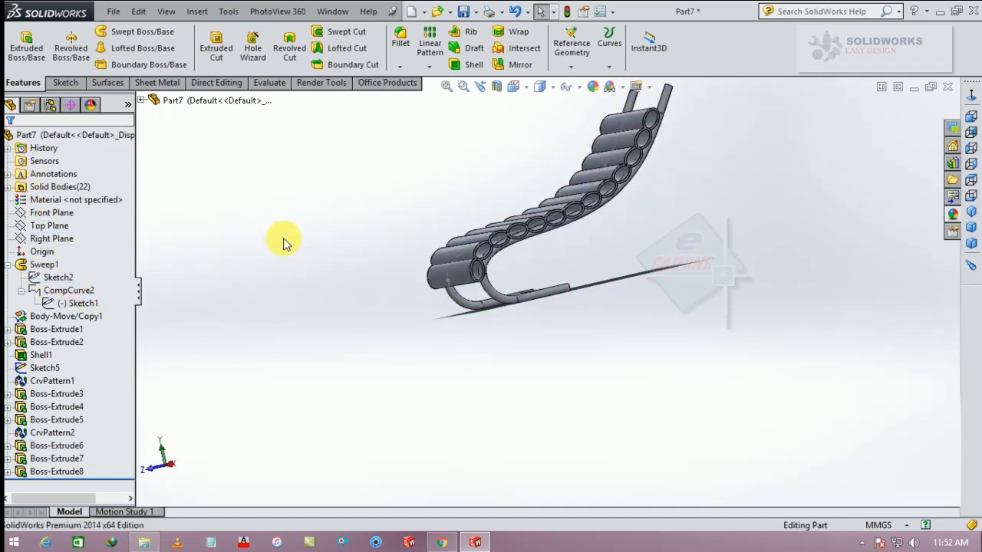
pyautogui.click(971, 229)
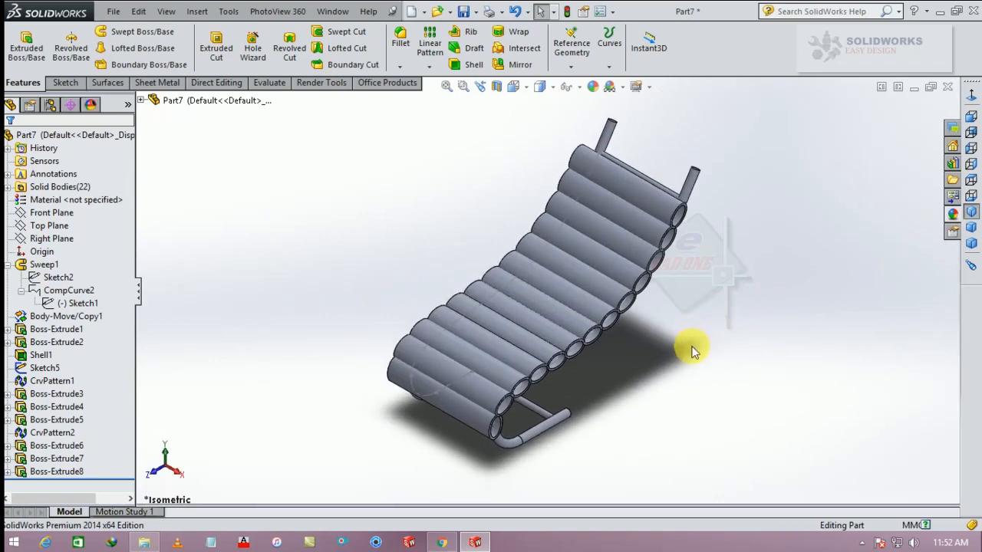
pyautogui.moveTo(691, 346); pyautogui.dragTo(646, 274, button='middle')
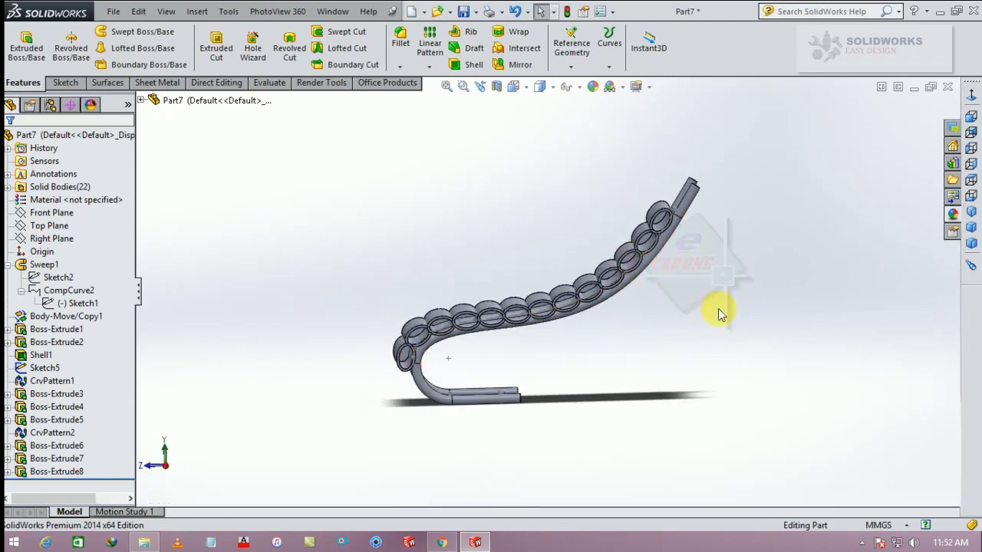
pyautogui.moveTo(759, 323); pyautogui.dragTo(787, 345, button='middle')
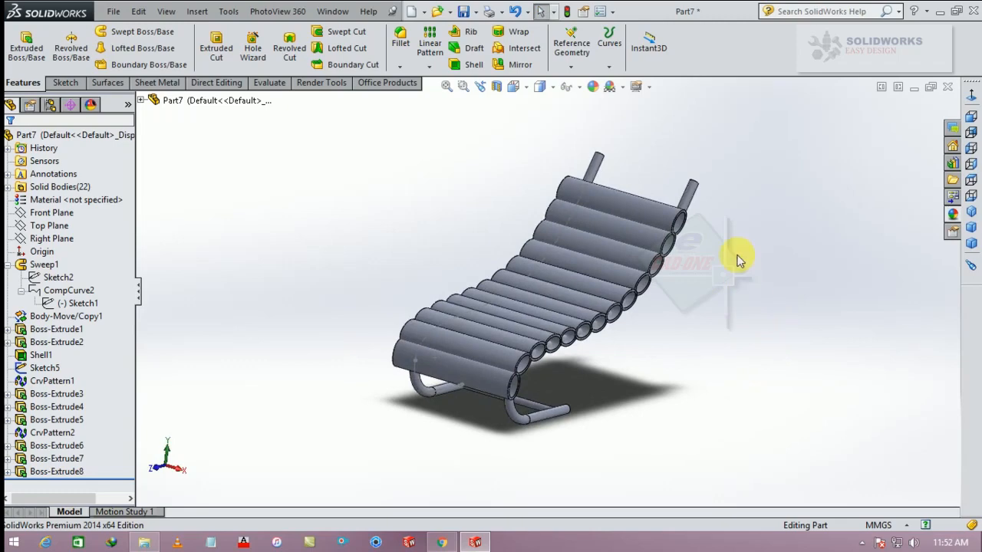
pyautogui.moveTo(721, 238); pyautogui.dragTo(625, 365, button='middle')
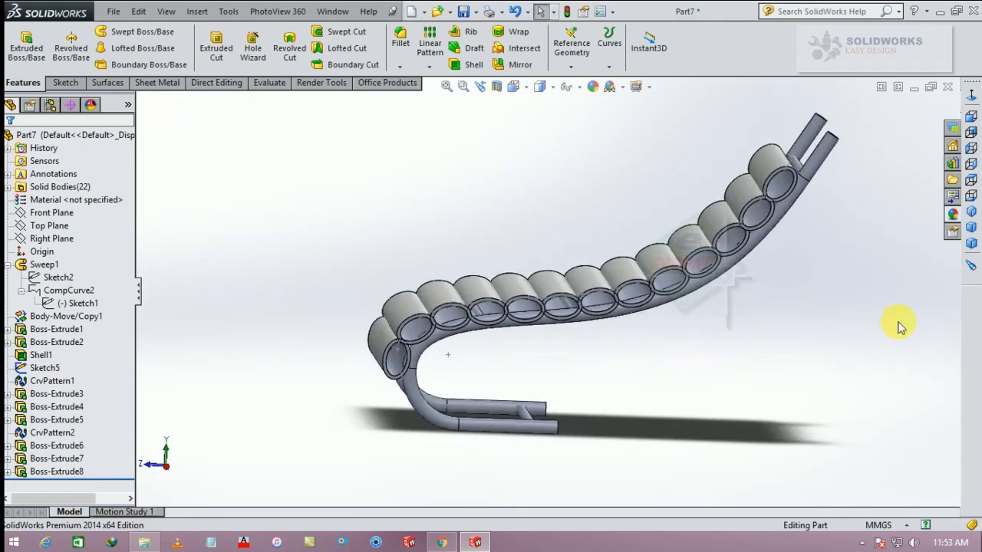
# Step: Apply the polished steel appearance to both curved rods with their end extensions, the round crossbars and the lower bar
pyautogui.click(812, 170)
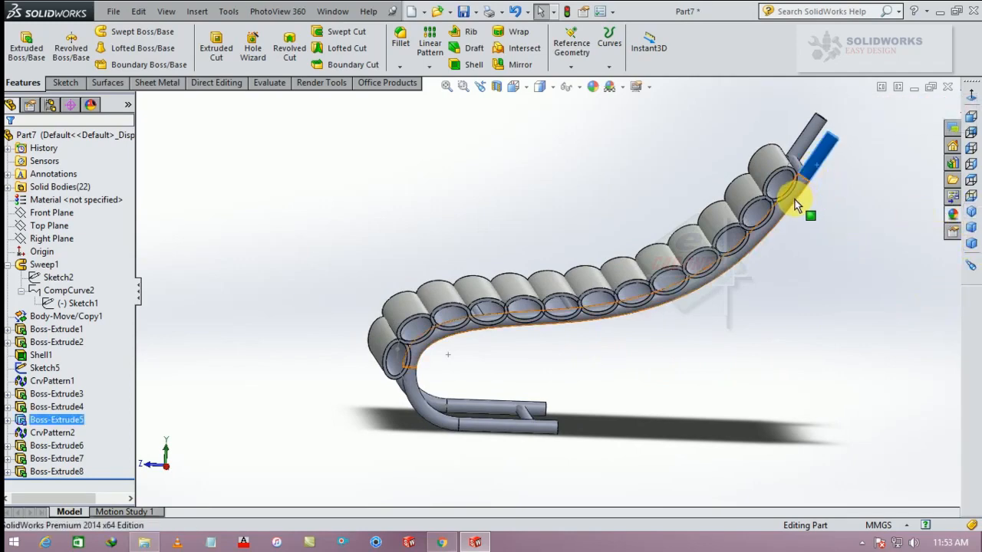
pyautogui.keyDown('ctrl'); pyautogui.click(806, 207); pyautogui.keyUp('ctrl')
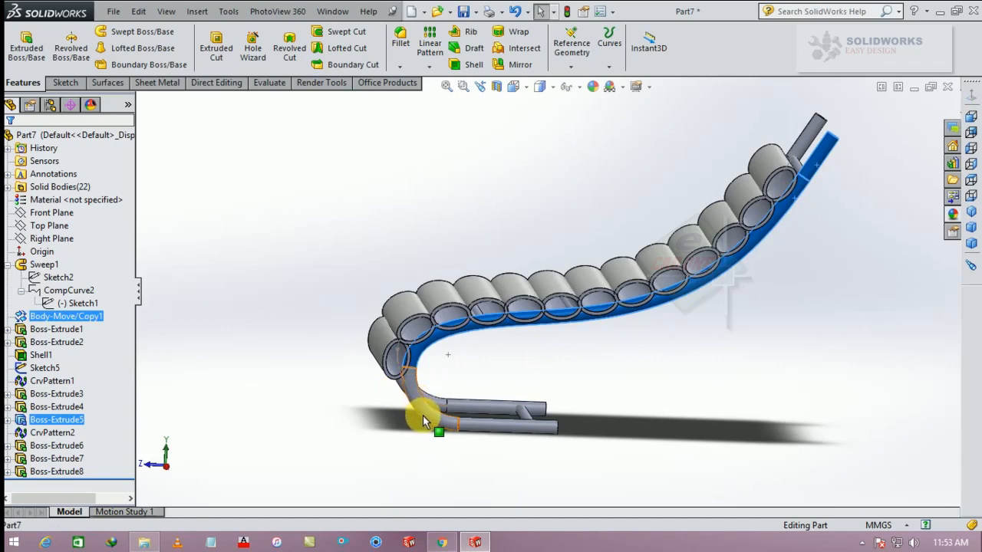
pyautogui.keyDown('ctrl'); pyautogui.click(471, 428); pyautogui.keyUp('ctrl')
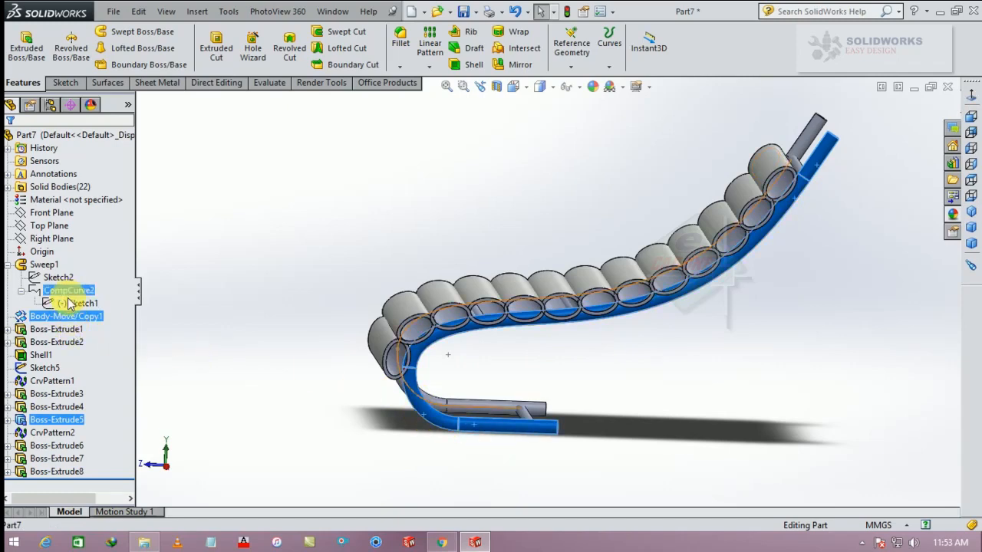
pyautogui.keyDown('ctrl'); pyautogui.click(816, 137); pyautogui.keyUp('ctrl')
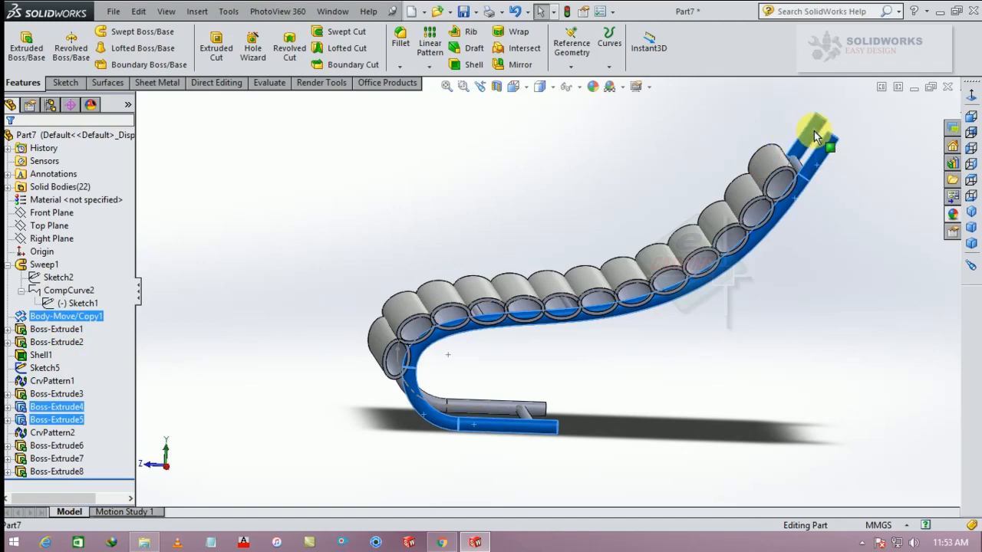
pyautogui.moveTo(800, 246); pyautogui.dragTo(770, 220, button='middle')
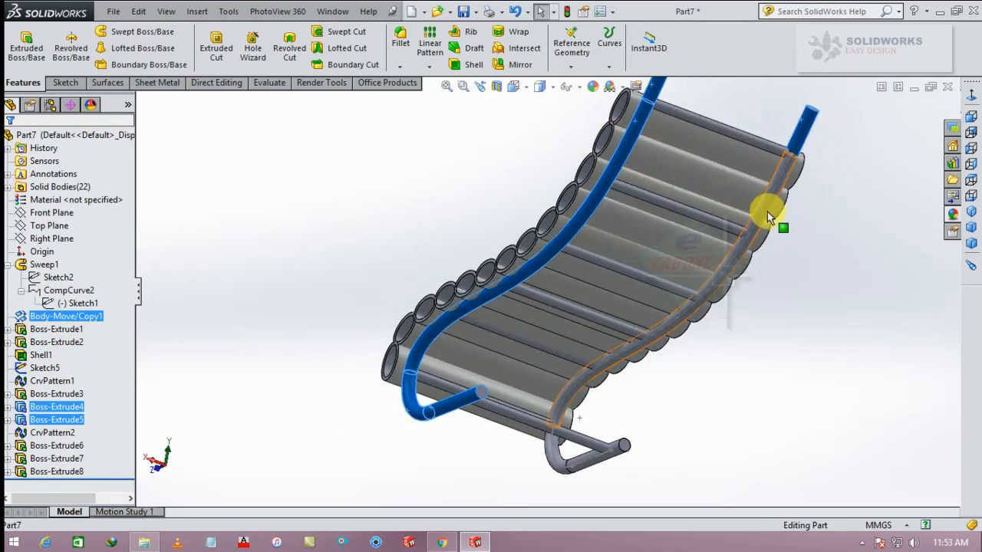
pyautogui.keyDown('ctrl'); pyautogui.click(769, 215); pyautogui.keyUp('ctrl')
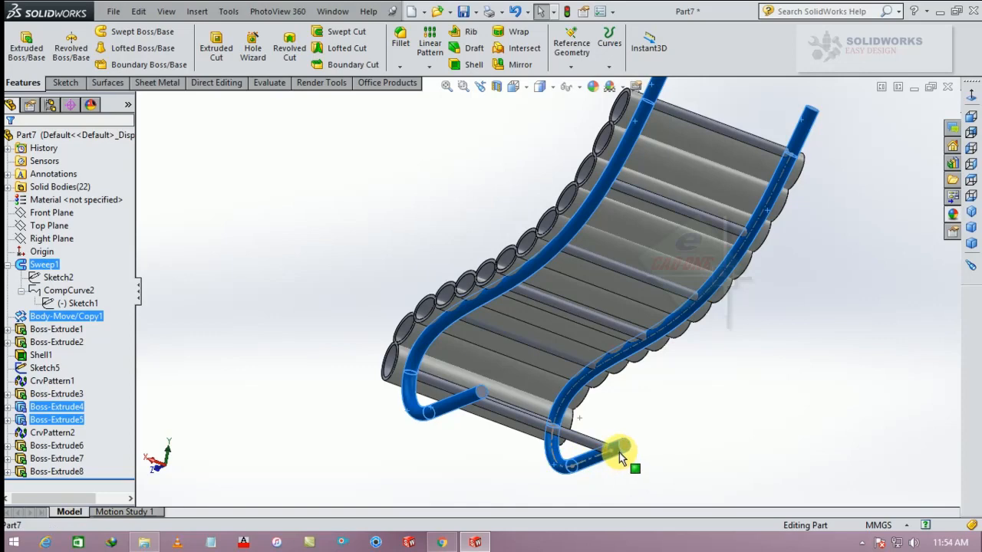
pyautogui.keyDown('ctrl'); pyautogui.click(540, 435); pyautogui.keyUp('ctrl')
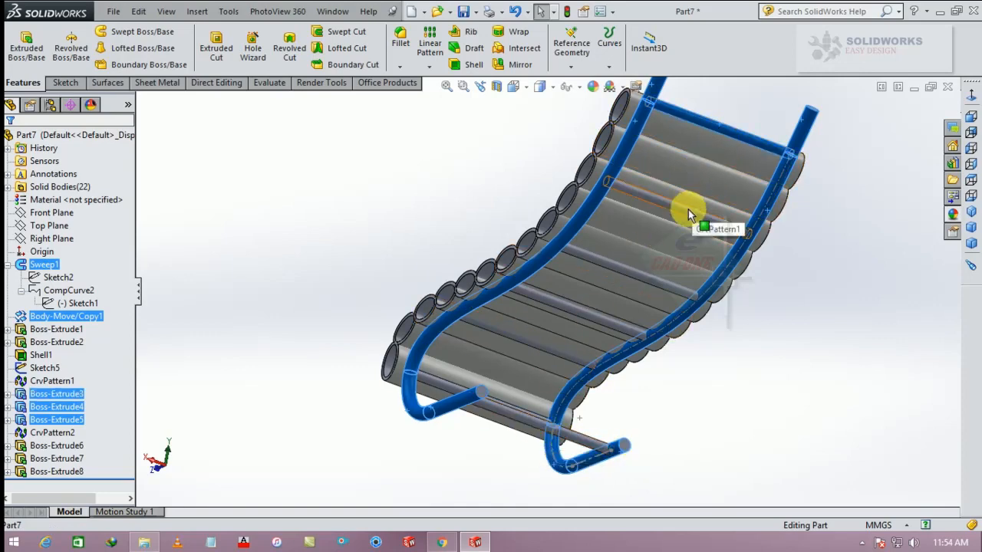
pyautogui.keyDown('ctrl'); pyautogui.click(688, 209); pyautogui.keyUp('ctrl')
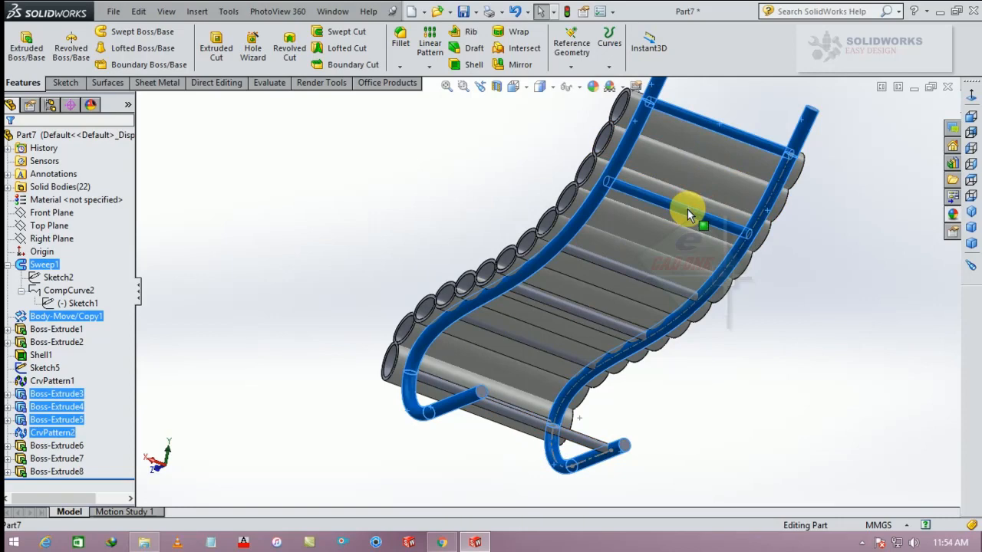
pyautogui.keyDown('ctrl'); pyautogui.click(638, 269); pyautogui.keyUp('ctrl')
pyautogui.keyDown('ctrl'); pyautogui.click(599, 316); pyautogui.keyUp('ctrl')
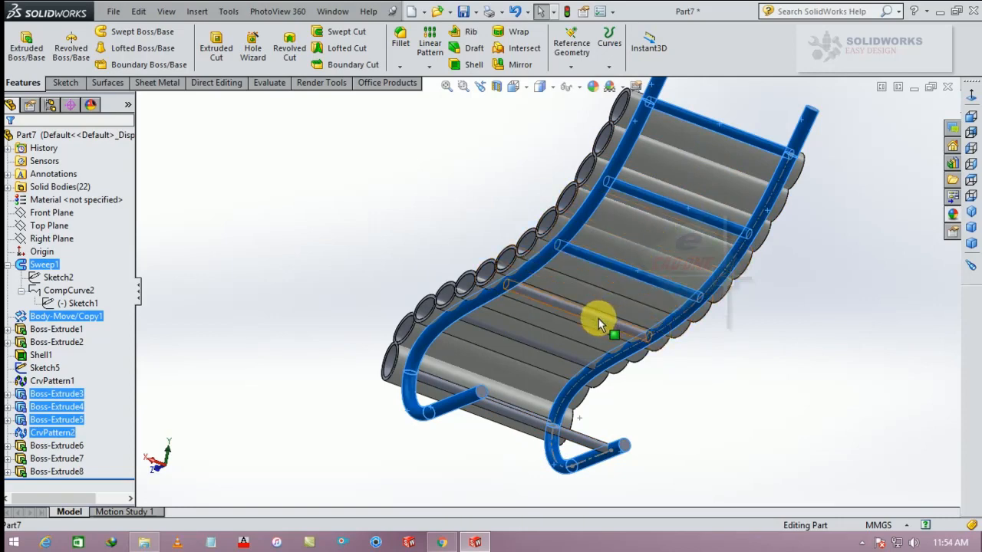
pyautogui.keyDown('ctrl'); pyautogui.click(544, 349); pyautogui.keyUp('ctrl')
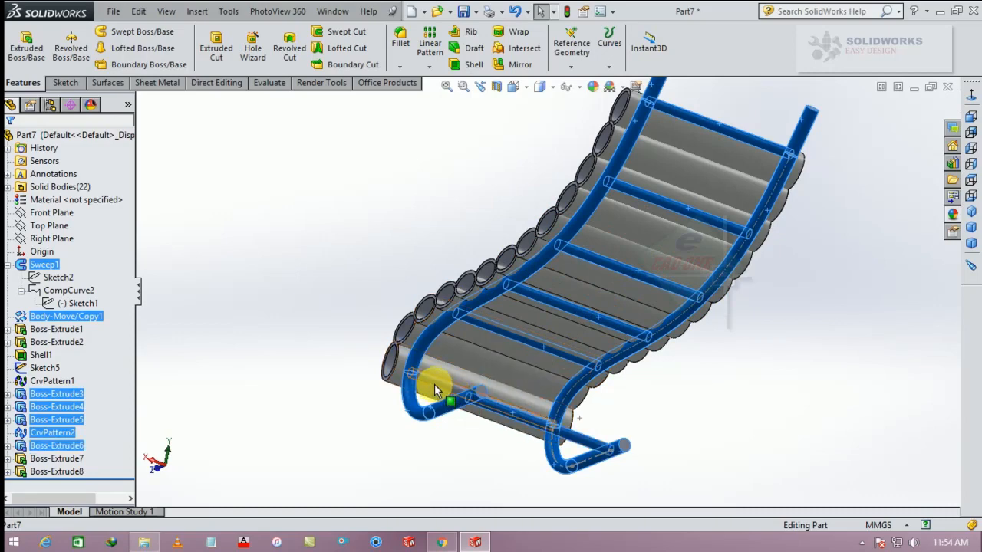
pyautogui.click(952, 214)
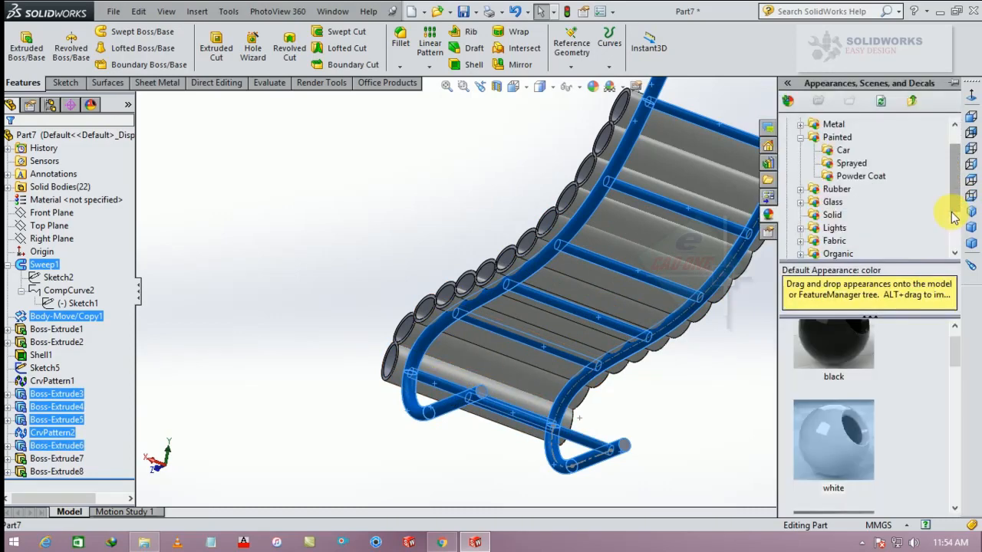
pyautogui.click(800, 137)
pyautogui.click(801, 125)
pyautogui.click(845, 137)
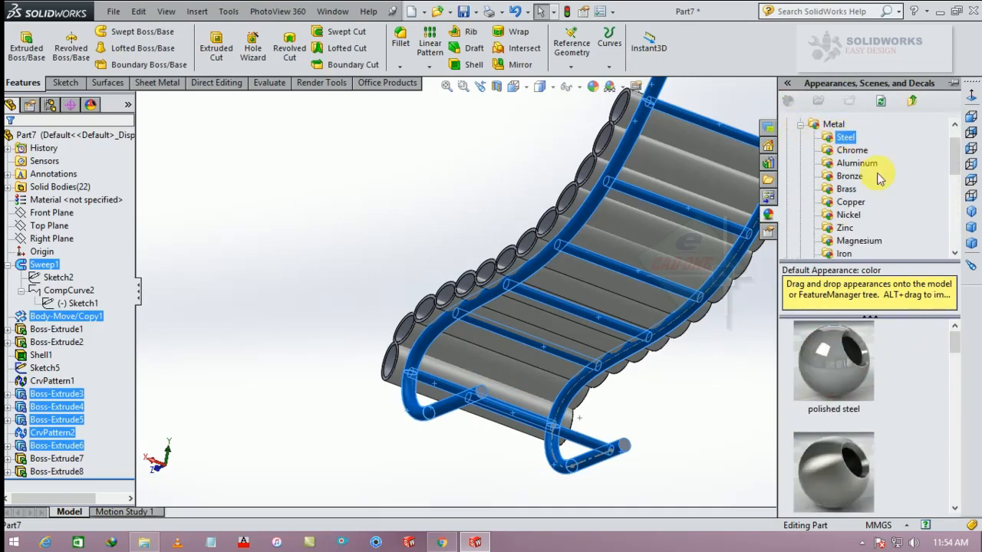
pyautogui.doubleClick(835, 359)
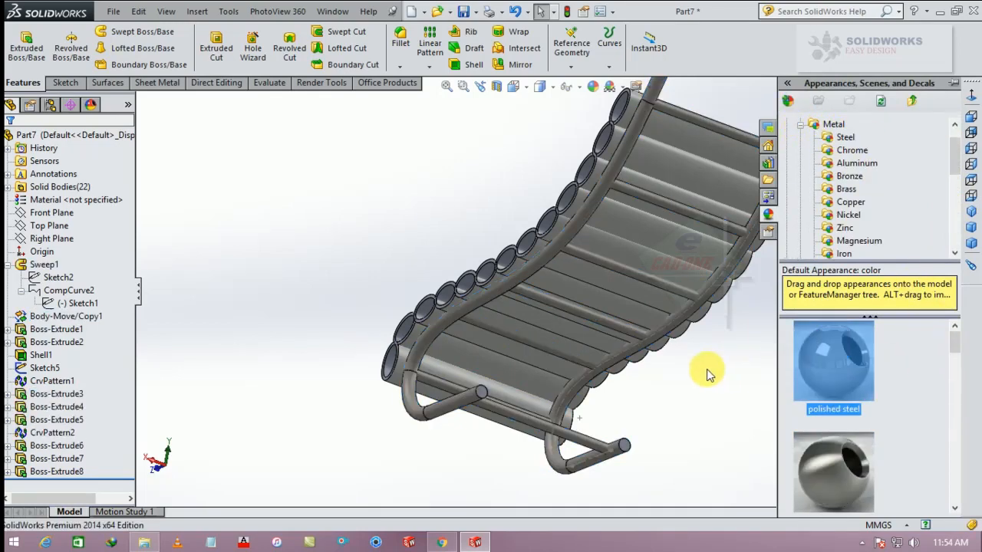
# Step: Set the scene background to Plain White
pyautogui.moveTo(704, 376); pyautogui.dragTo(813, 451, button='middle')
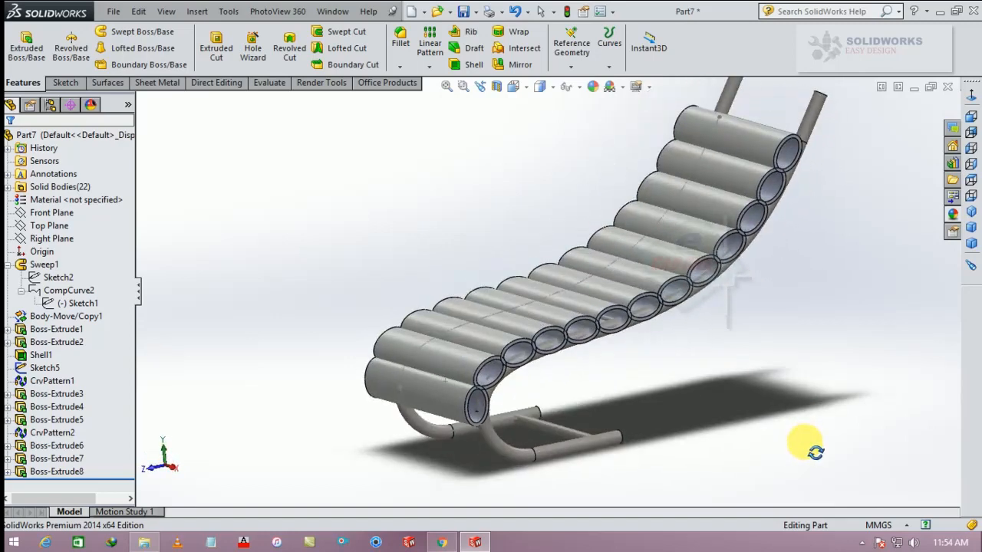
pyautogui.scroll(3, 760, 303)
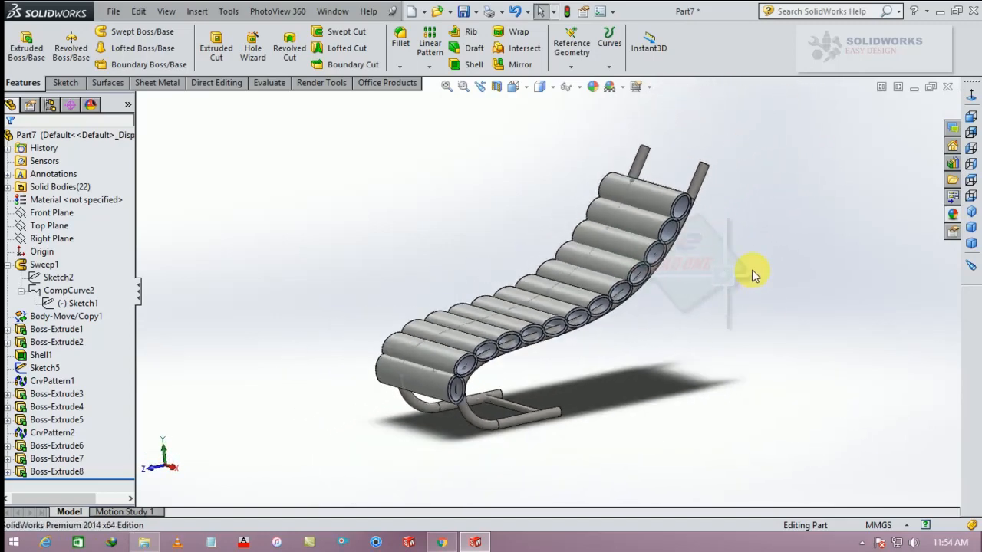
pyautogui.click(622, 87)
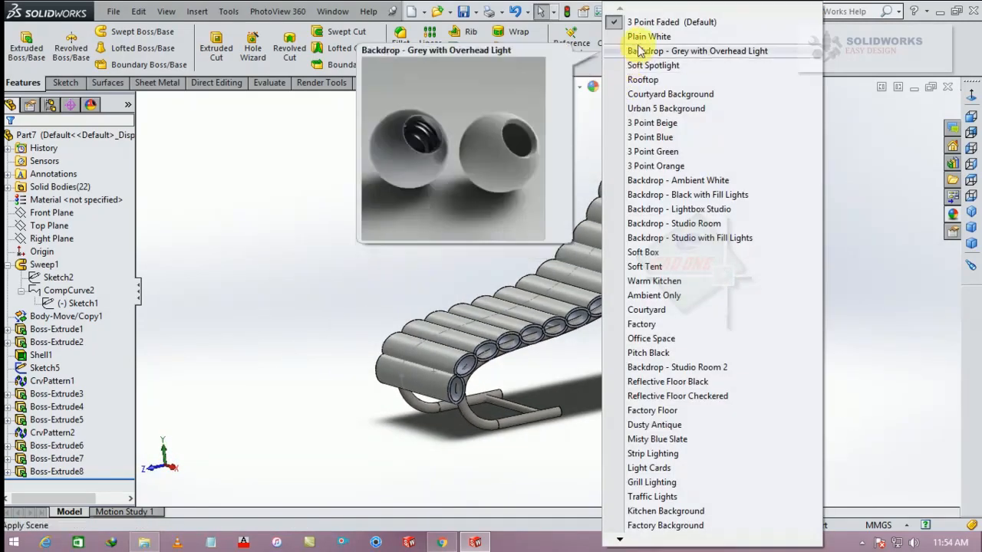
pyautogui.click(650, 42)
# Step: Hide the dashed curve running along the middle of the elliptical bars
pyautogui.moveTo(756, 220); pyautogui.dragTo(715, 202, button='middle')
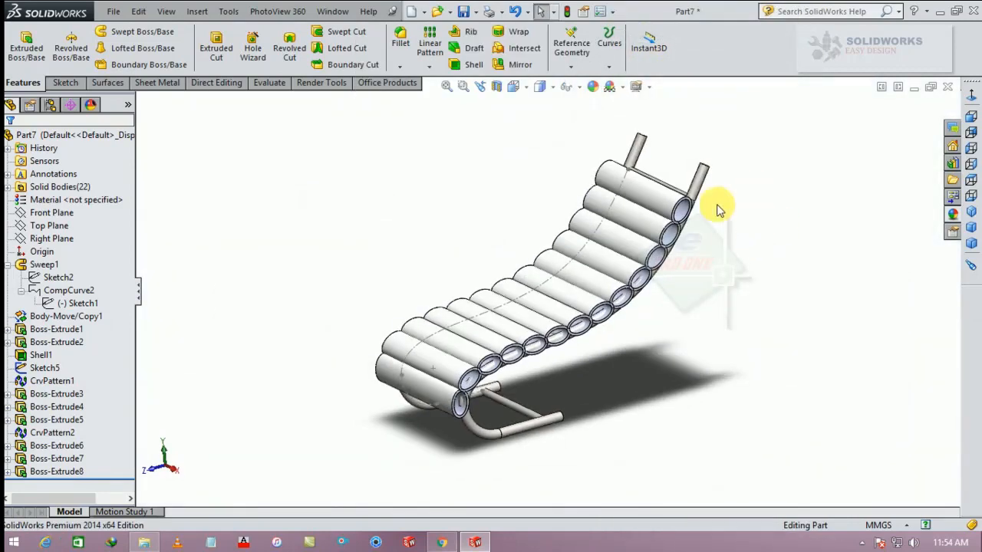
pyautogui.click(614, 208)
pyautogui.click(670, 153)
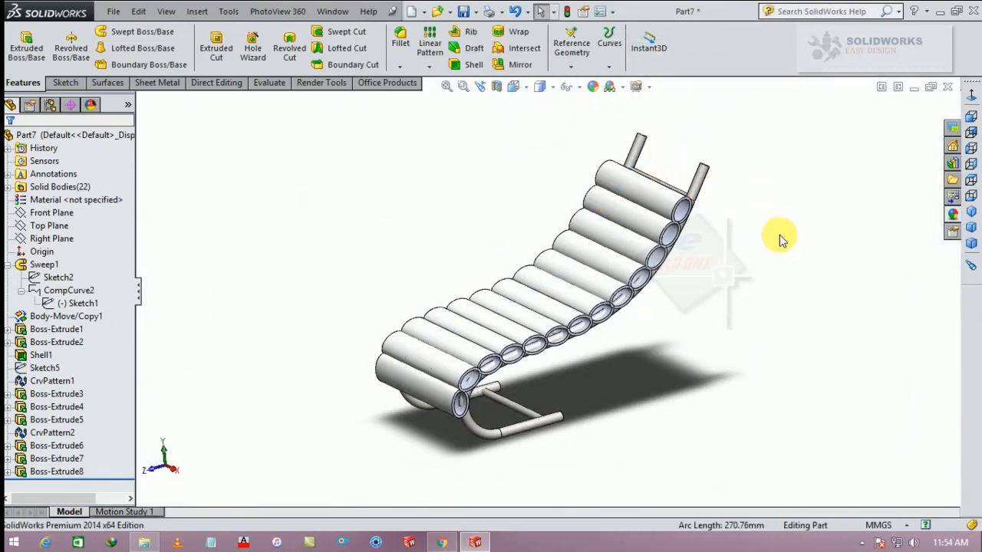
pyautogui.moveTo(775, 244); pyautogui.dragTo(664, 317, button='middle')
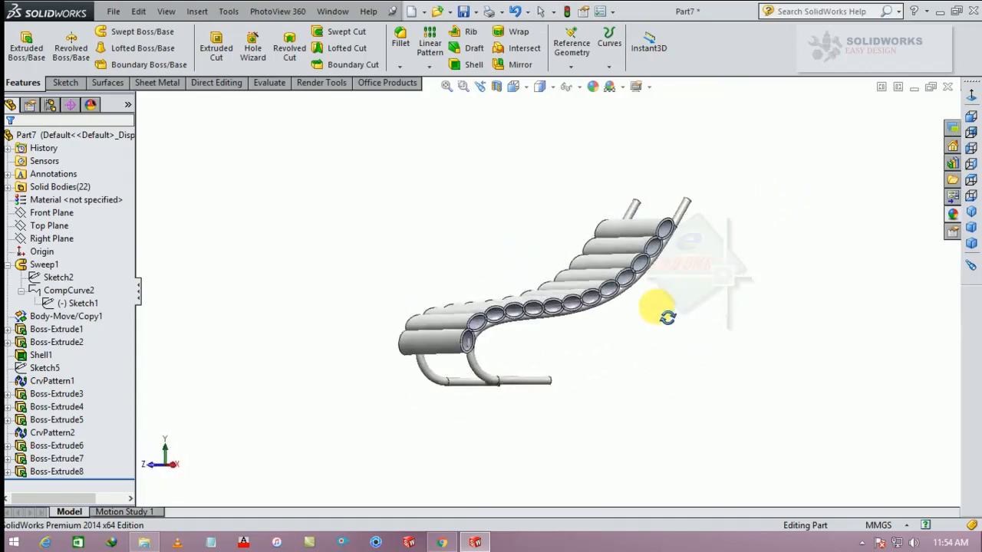